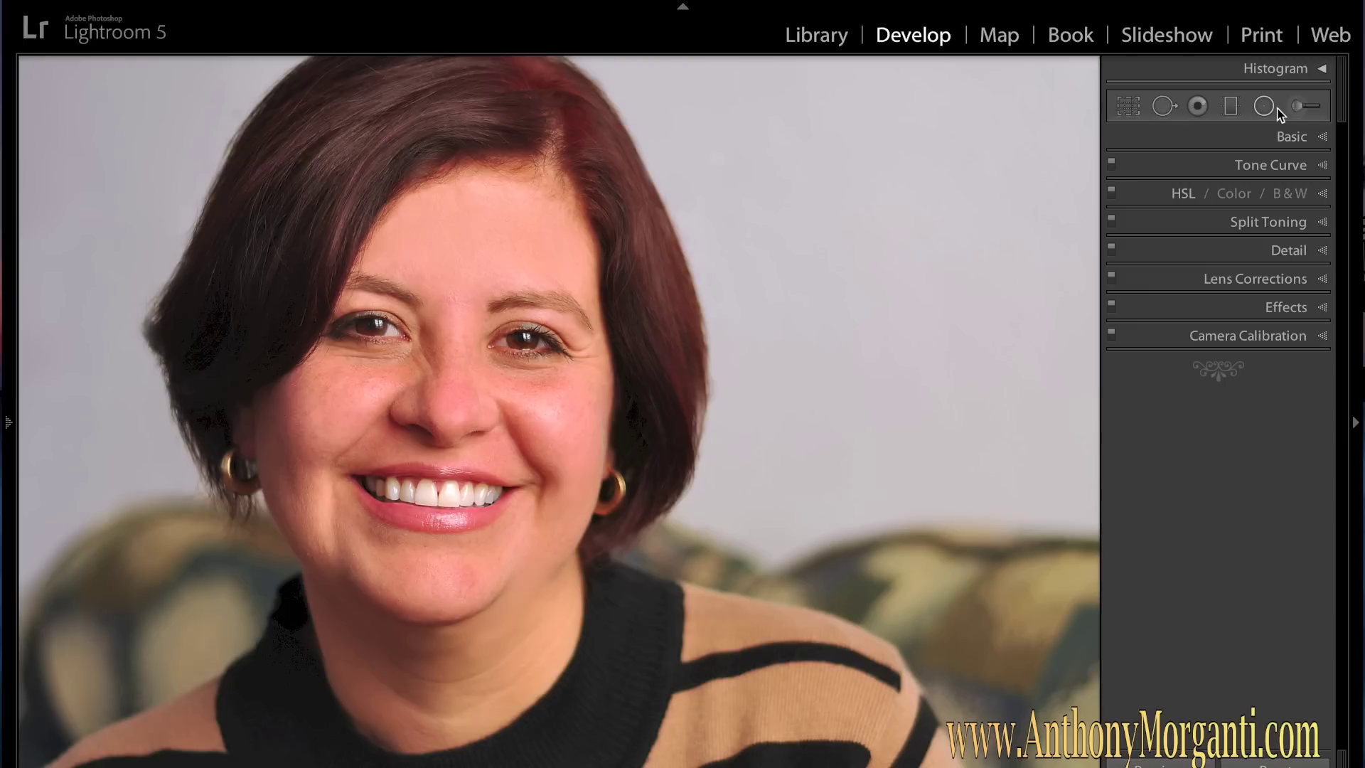
# - Start Spot Removal in Heal mode and set its opacity to 100
pyautogui.click(1167, 104)
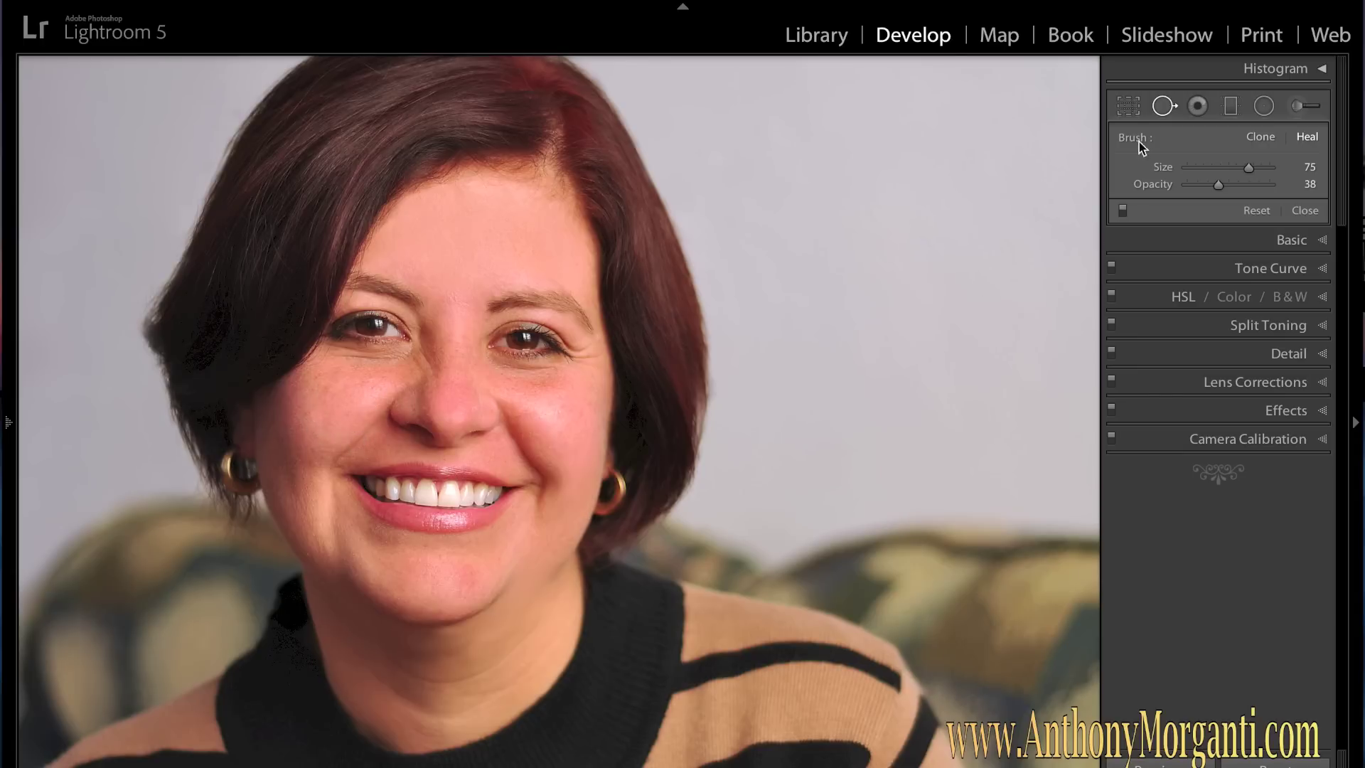
pyautogui.click(1163, 107)
pyautogui.click(1163, 106)
pyautogui.moveTo(1219, 188); pyautogui.dragTo(1325, 184)
# - Heal the blemish on the subject's right cheek with a size 46 spot sampled from the skin just above, and close the tool
pyautogui.scroll(-5, 308, 411)
pyautogui.scroll(3, 308, 411)
pyautogui.press('z')
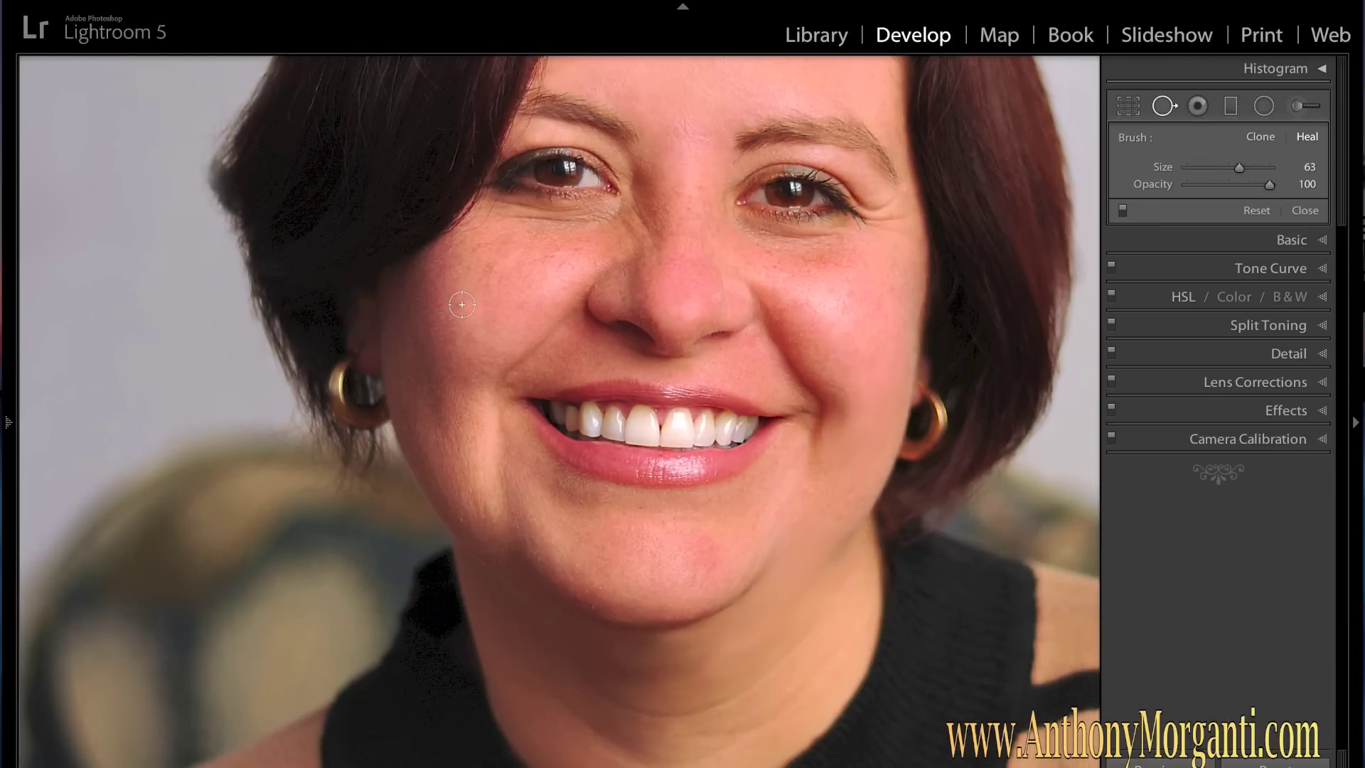
pyautogui.scroll(-5, 515, 320)
pyautogui.click(460, 305)
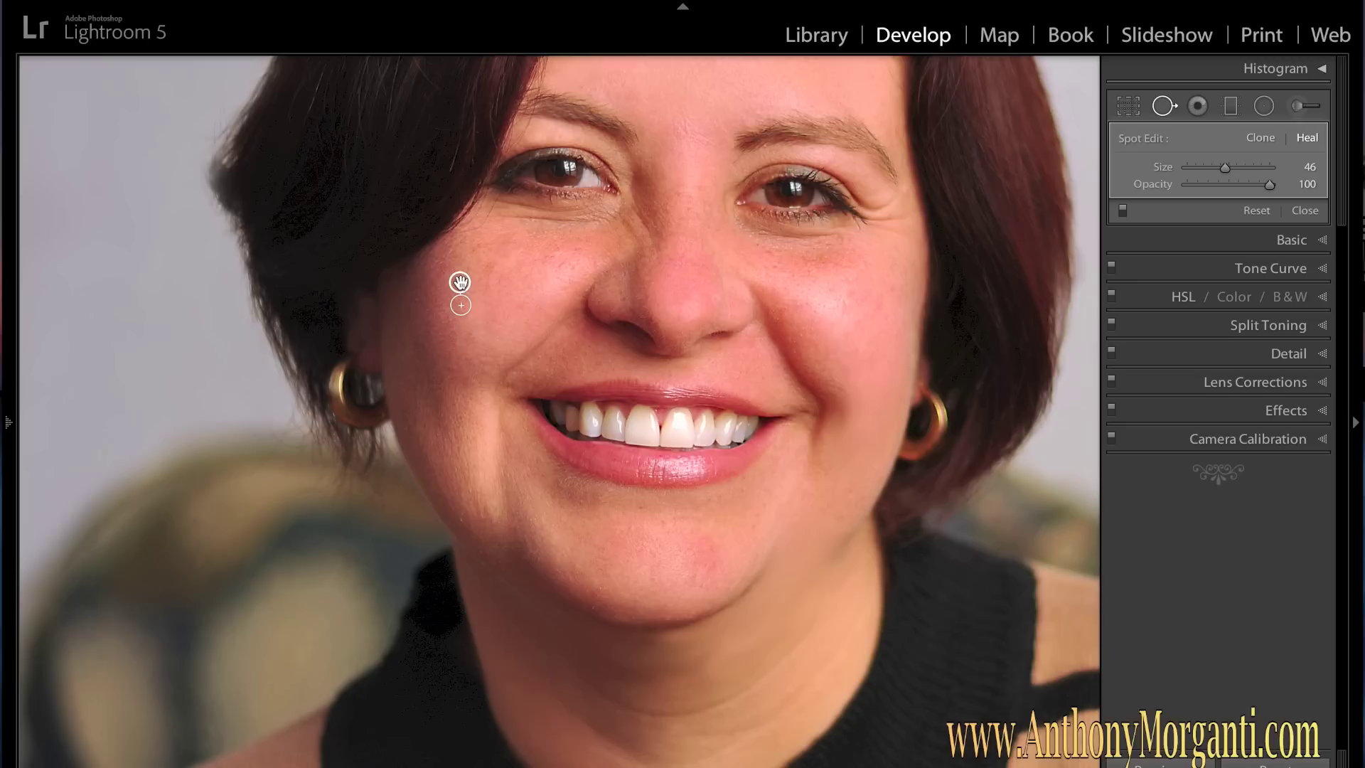
pyautogui.moveTo(461, 282)
pyautogui.mouseDown()
pyautogui.moveTo(503, 304)
pyautogui.moveTo(472, 341)
pyautogui.moveTo(488, 299)
pyautogui.moveTo(459, 283)
pyautogui.mouseUp()
pyautogui.click(1165, 108)
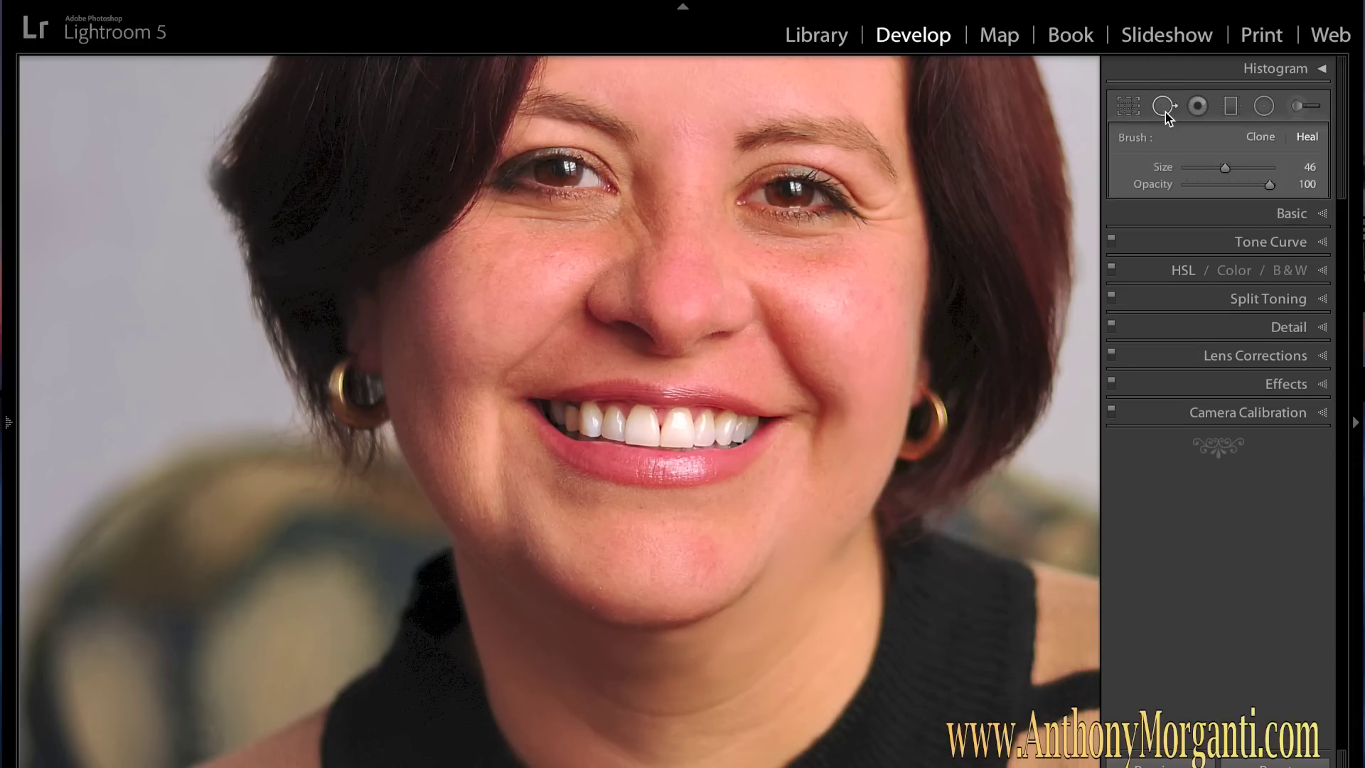
pyautogui.click(801, 355)
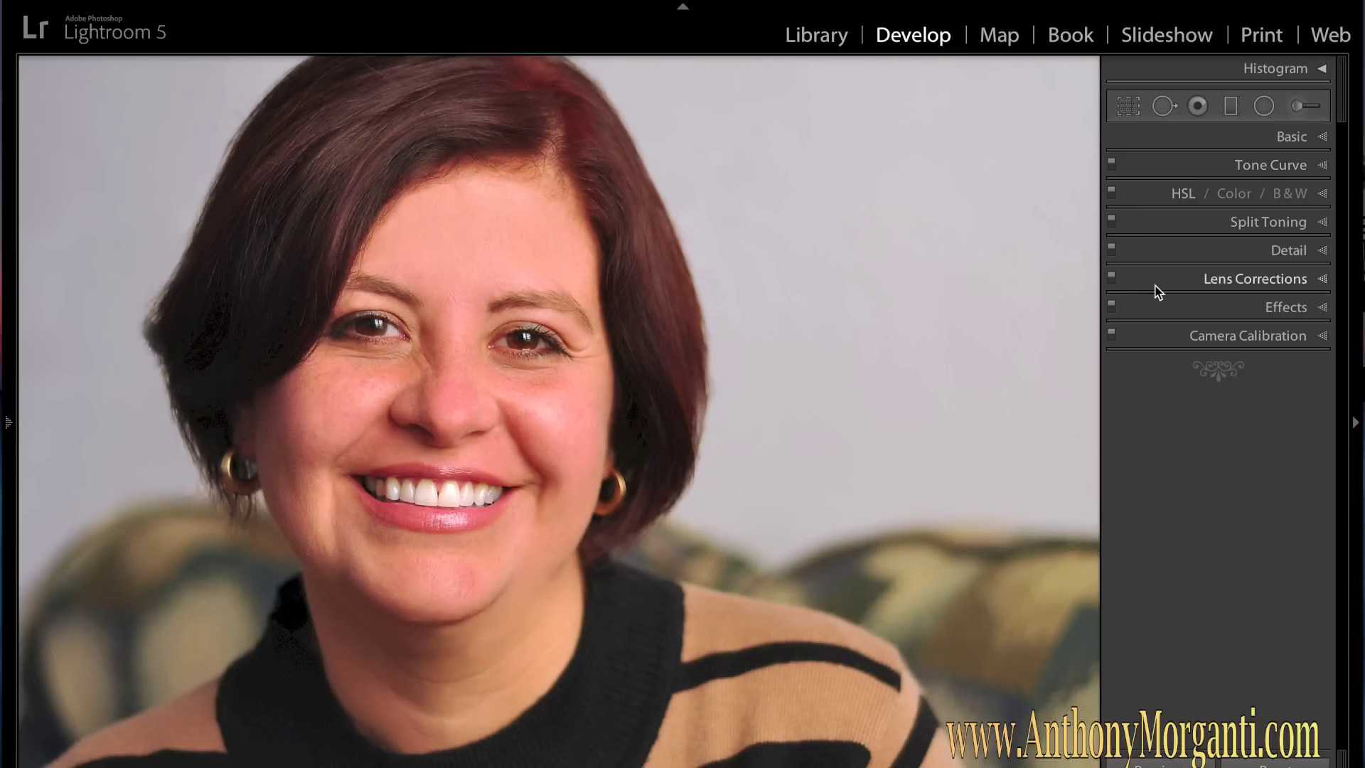
# - Start the Adjustment Brush, reset its effect values and load the Soften Skin preset
pyautogui.click(1303, 108)
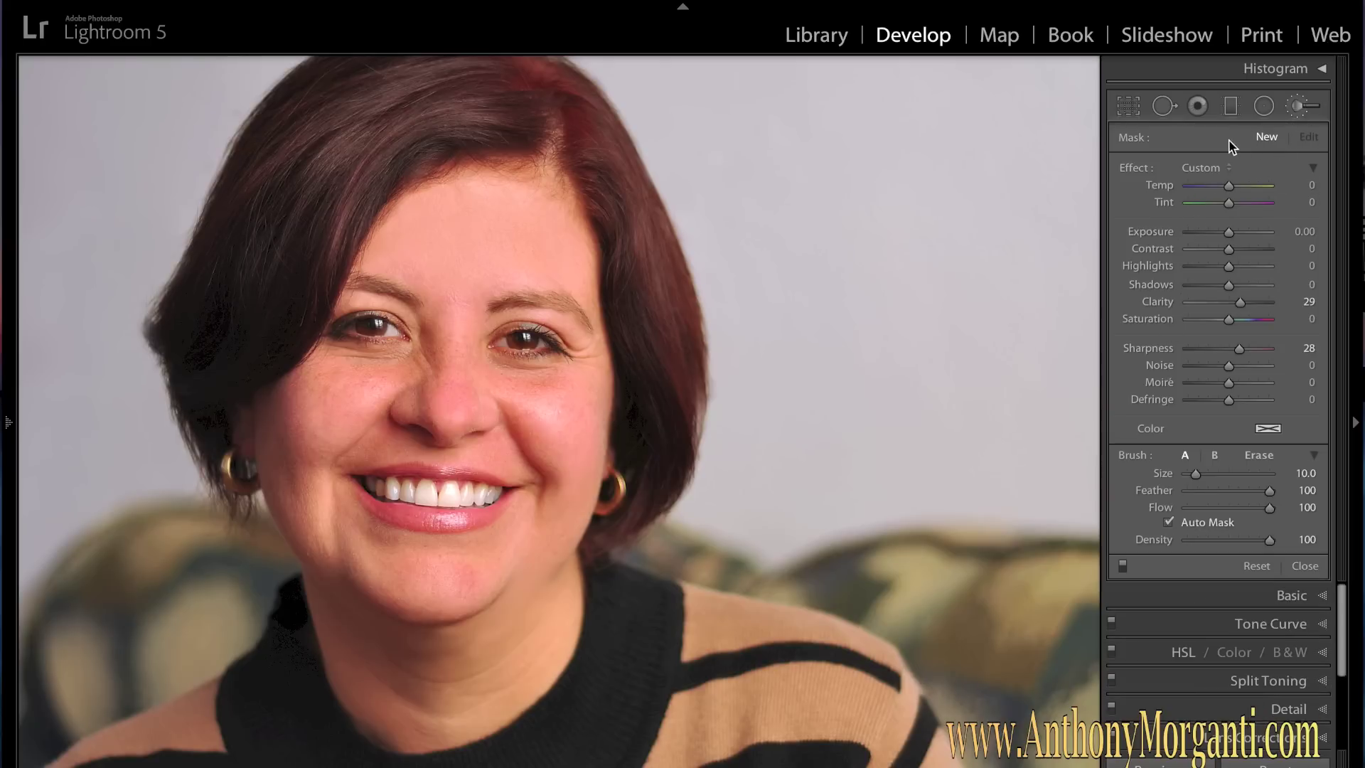
pyautogui.doubleClick(1128, 166)
pyautogui.click(1214, 170)
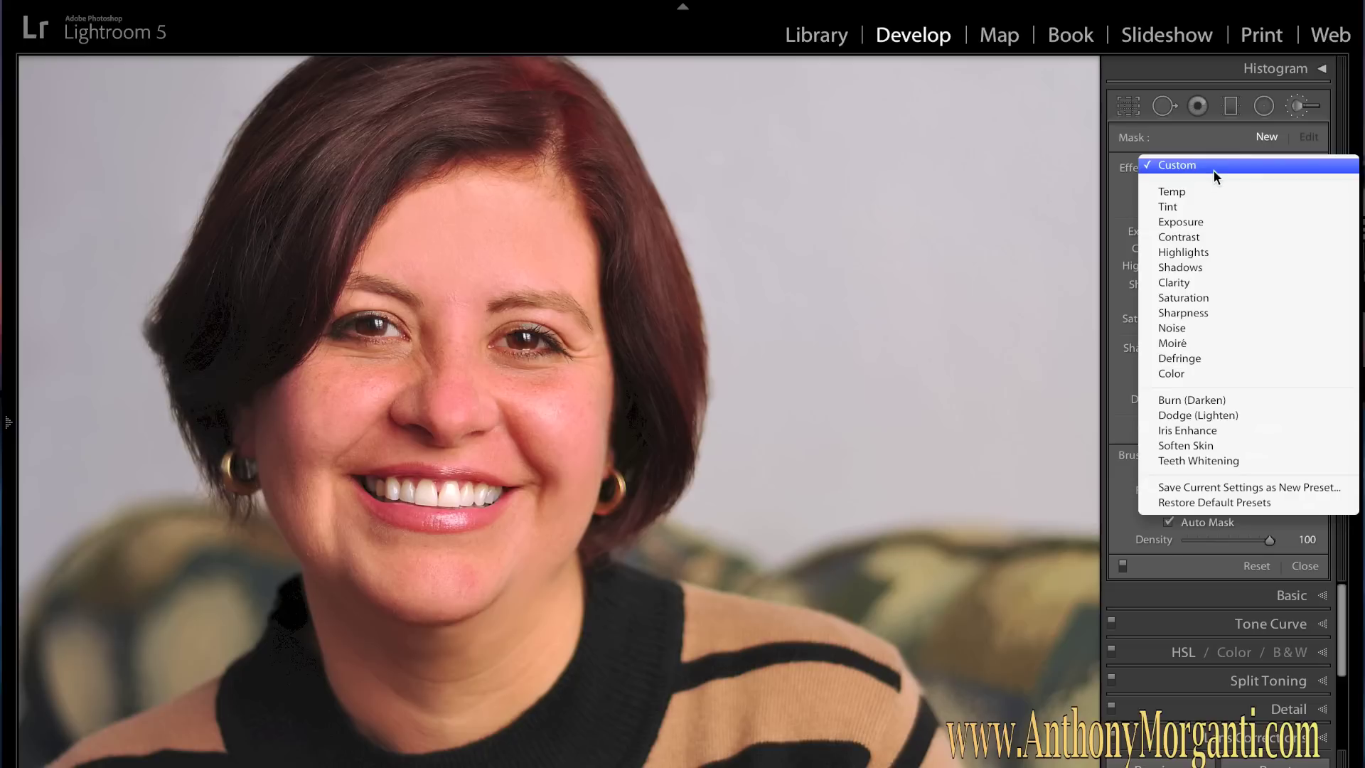
pyautogui.click(1200, 448)
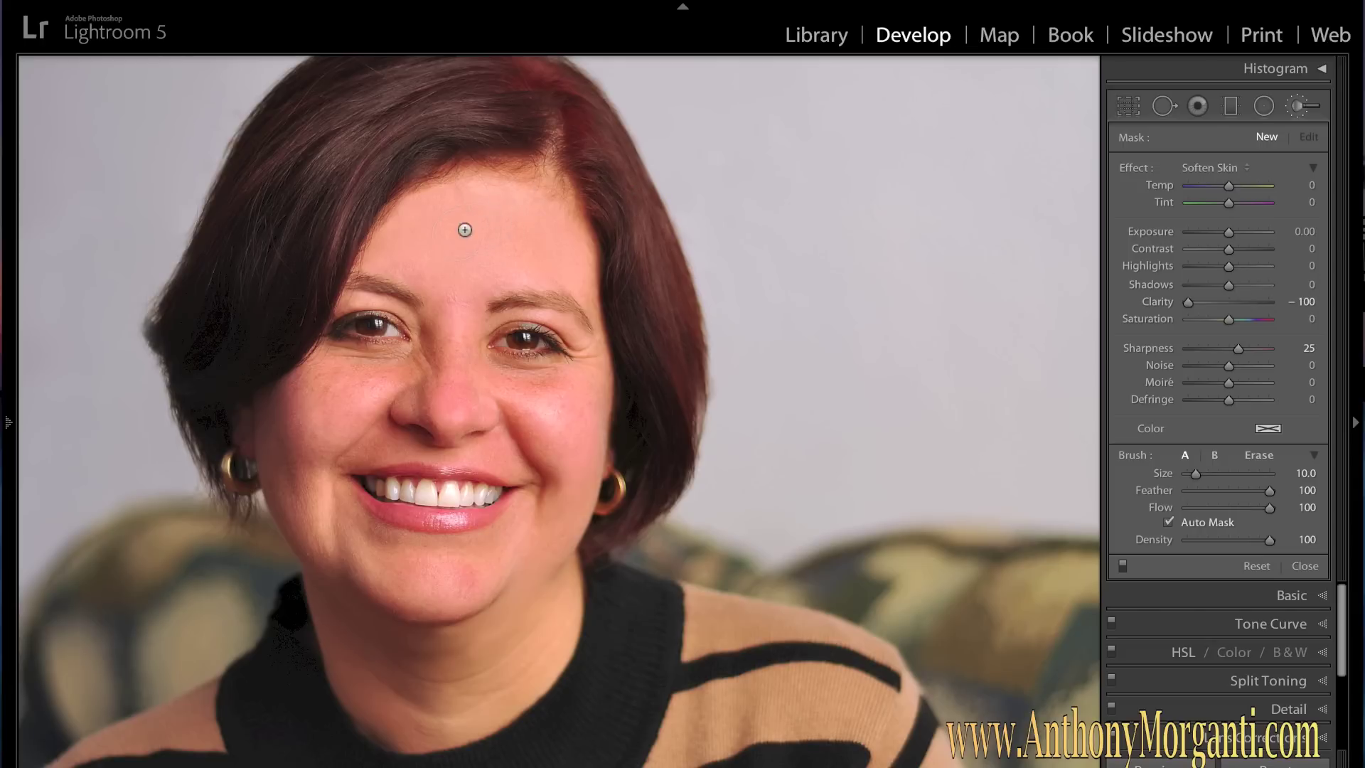
# - Paint the softening mask over the forehead, nose and subject's right cheek with a size 10 brush, showing the red mask overlay
pyautogui.moveTo(464, 244)
pyautogui.mouseDown()
pyautogui.moveTo(514, 228)
pyautogui.moveTo(419, 225)
pyautogui.moveTo(454, 209)
pyautogui.moveTo(529, 213)
pyautogui.moveTo(537, 237)
pyautogui.moveTo(447, 246)
pyautogui.moveTo(419, 297)
pyautogui.moveTo(438, 293)
pyautogui.moveTo(438, 335)
pyautogui.moveTo(447, 308)
pyautogui.moveTo(446, 386)
pyautogui.moveTo(451, 366)
pyautogui.moveTo(362, 393)
pyautogui.moveTo(428, 389)
pyautogui.mouseUp()
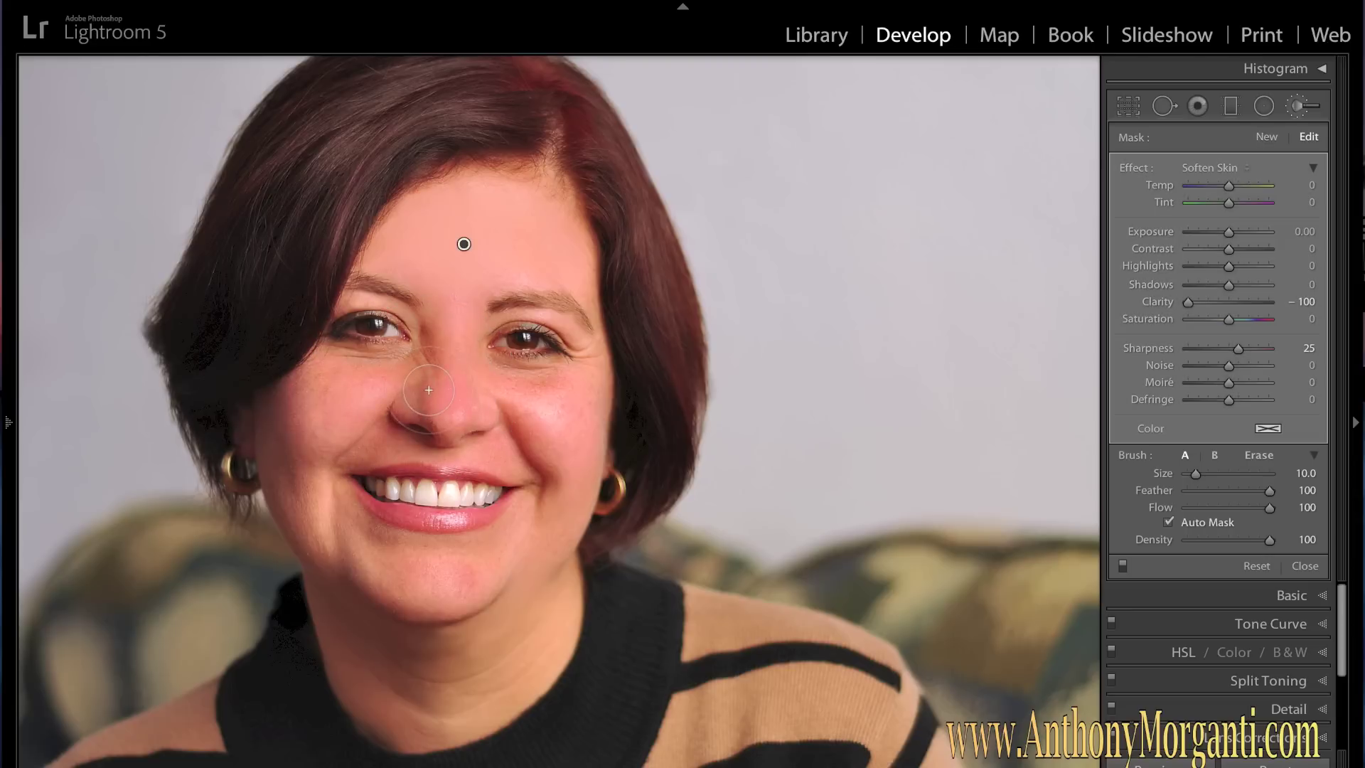
pyautogui.press('o')
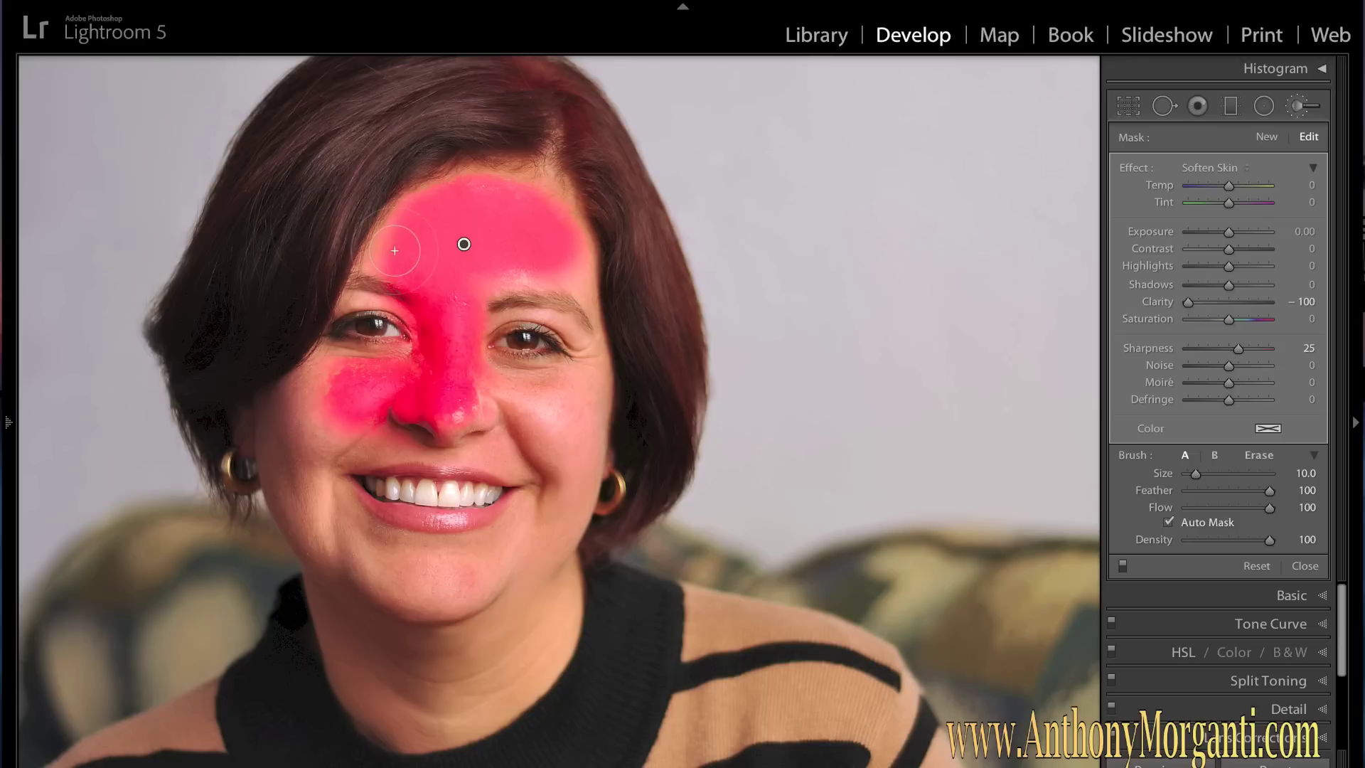
pyautogui.click(301, 408)
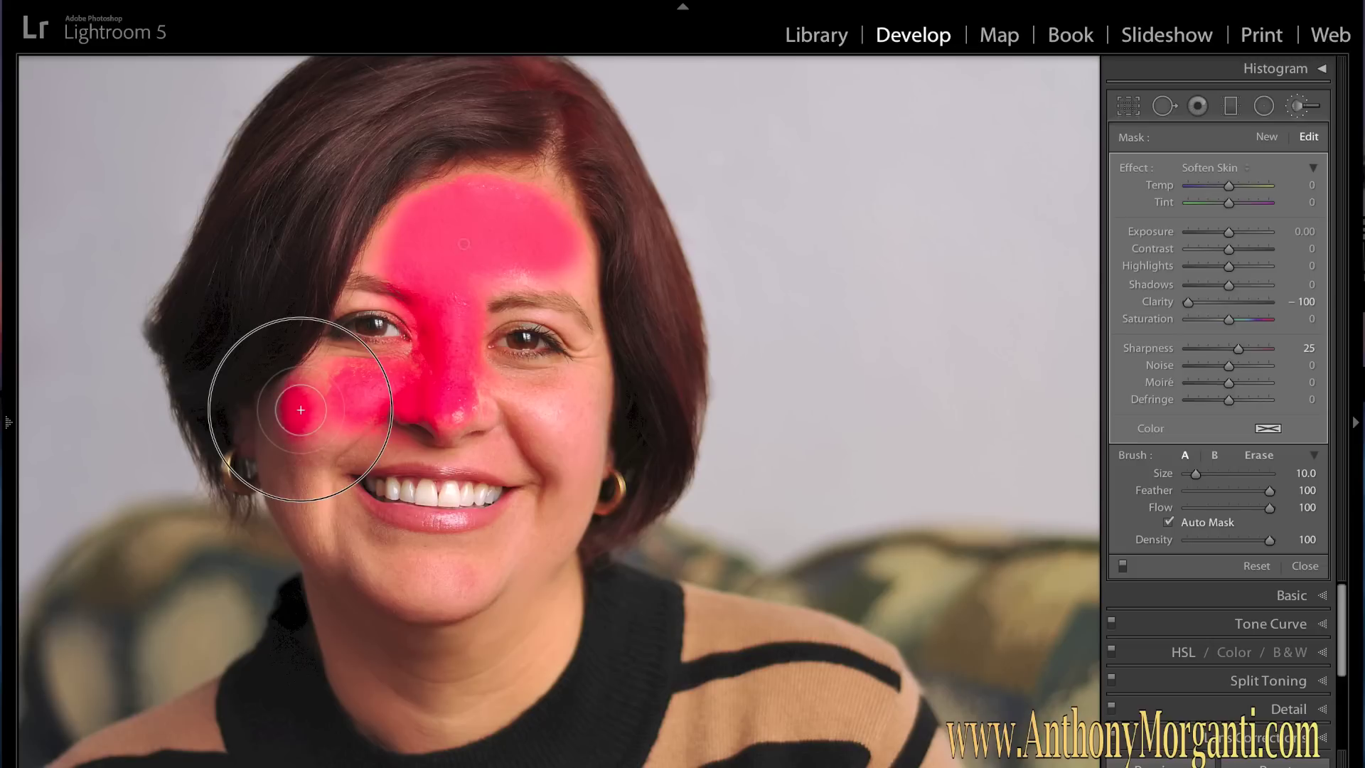
pyautogui.moveTo(301, 409)
pyautogui.mouseDown()
pyautogui.moveTo(299, 396)
pyautogui.moveTo(318, 437)
pyautogui.moveTo(295, 427)
pyautogui.mouseUp()
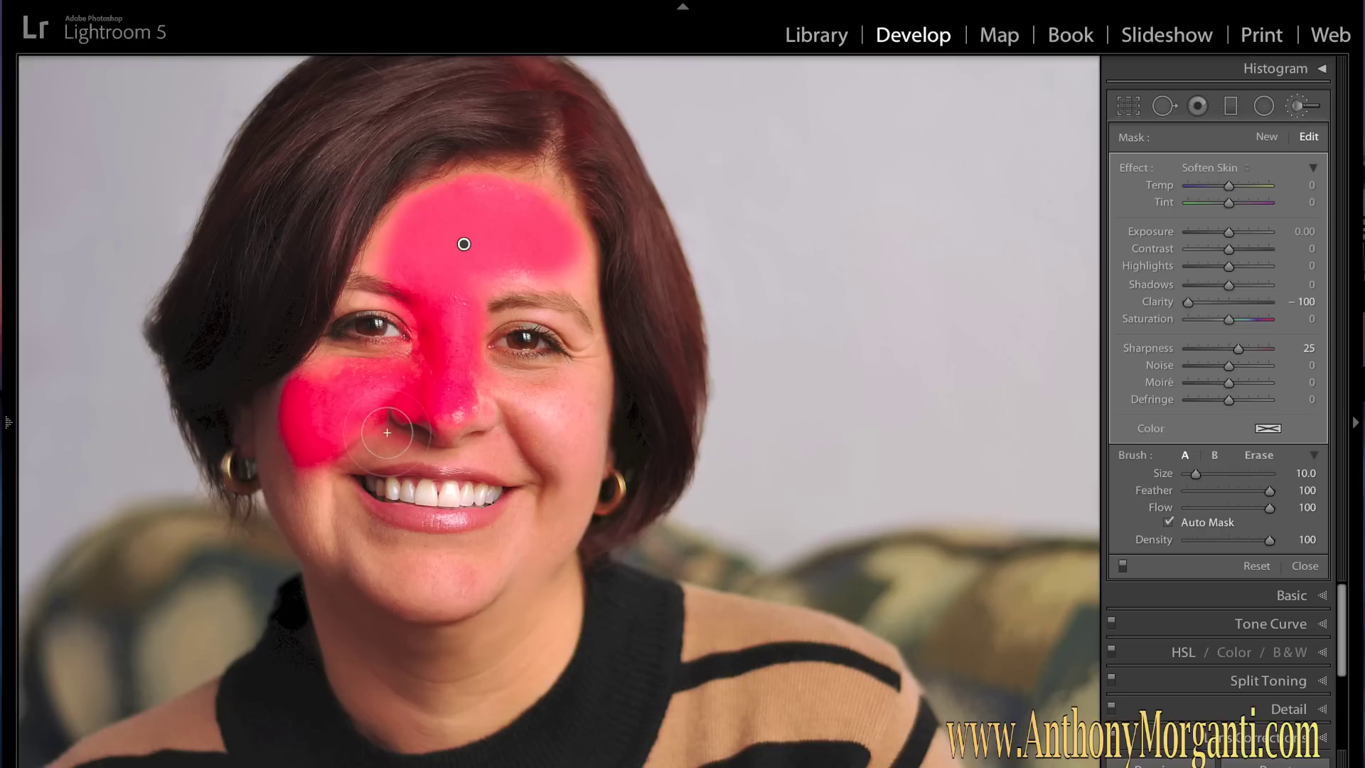
# - Extend the softening mask over the rest of the face and neck, reducing the brush to size 3 around the brows and eyes
pyautogui.moveTo(270, 427)
pyautogui.mouseDown()
pyautogui.moveTo(283, 511)
pyautogui.moveTo(285, 410)
pyautogui.moveTo(268, 400)
pyautogui.moveTo(352, 564)
pyautogui.moveTo(335, 538)
pyautogui.moveTo(389, 581)
pyautogui.moveTo(363, 593)
pyautogui.moveTo(428, 596)
pyautogui.moveTo(436, 575)
pyautogui.moveTo(497, 575)
pyautogui.moveTo(438, 635)
pyautogui.moveTo(568, 607)
pyautogui.moveTo(555, 592)
pyautogui.moveTo(496, 703)
pyautogui.moveTo(523, 678)
pyautogui.moveTo(443, 722)
pyautogui.moveTo(386, 718)
pyautogui.moveTo(325, 597)
pyautogui.moveTo(423, 636)
pyautogui.moveTo(415, 644)
pyautogui.moveTo(422, 613)
pyautogui.moveTo(500, 624)
pyautogui.moveTo(531, 558)
pyautogui.moveTo(467, 578)
pyautogui.moveTo(539, 510)
pyautogui.moveTo(566, 457)
pyautogui.moveTo(545, 414)
pyautogui.moveTo(581, 413)
pyautogui.moveTo(587, 361)
pyautogui.moveTo(512, 440)
pyautogui.moveTo(356, 443)
pyautogui.moveTo(352, 430)
pyautogui.moveTo(516, 393)
pyautogui.mouseUp()
pyautogui.moveTo(401, 260)
pyautogui.mouseDown()
pyautogui.moveTo(362, 241)
pyautogui.moveTo(554, 270)
pyautogui.mouseUp()
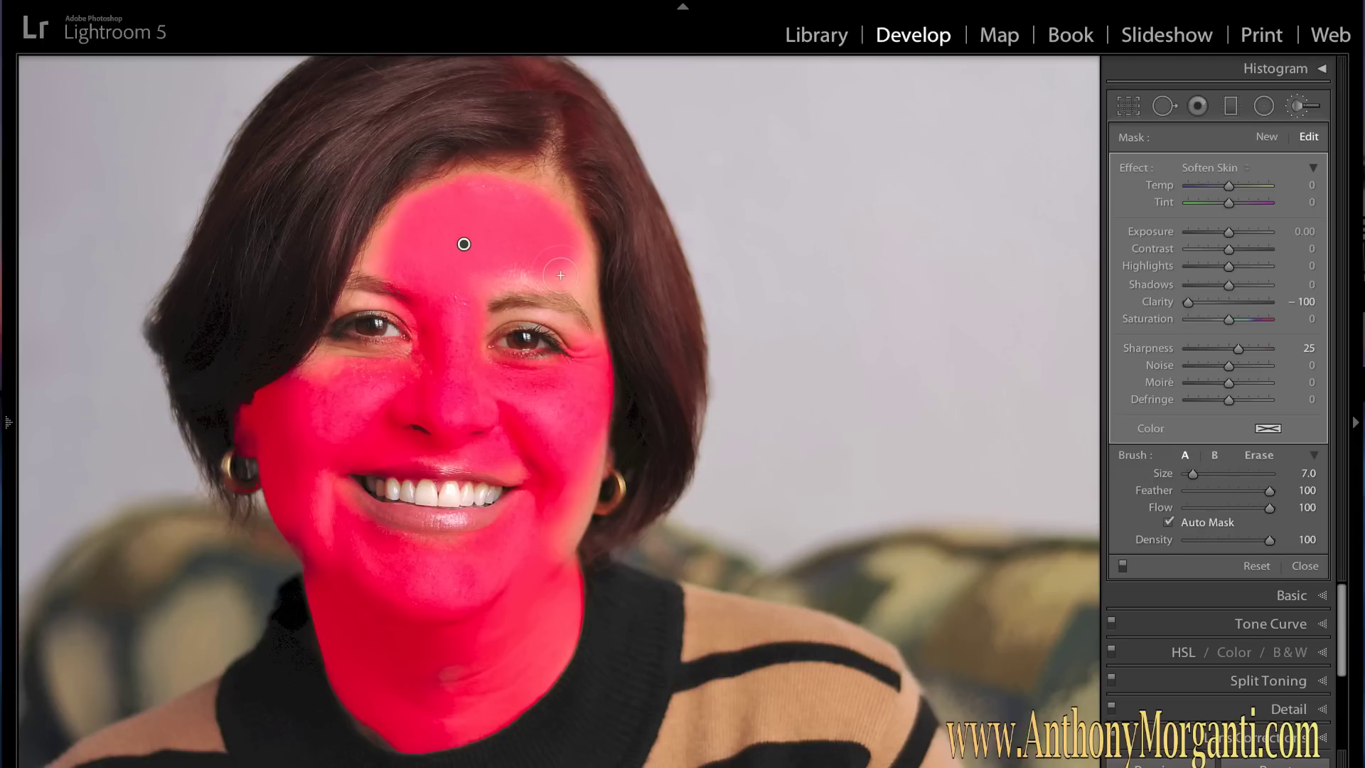
pyautogui.moveTo(570, 275)
pyautogui.mouseDown()
pyautogui.moveTo(596, 304)
pyautogui.moveTo(571, 246)
pyautogui.moveTo(597, 273)
pyautogui.moveTo(561, 217)
pyautogui.moveTo(512, 188)
pyautogui.moveTo(560, 247)
pyautogui.moveTo(524, 287)
pyautogui.moveTo(500, 284)
pyautogui.moveTo(543, 265)
pyautogui.moveTo(509, 271)
pyautogui.moveTo(566, 276)
pyautogui.moveTo(602, 326)
pyautogui.moveTo(593, 352)
pyautogui.moveTo(571, 354)
pyautogui.moveTo(542, 322)
pyautogui.moveTo(475, 326)
pyautogui.moveTo(557, 315)
pyautogui.moveTo(604, 372)
pyautogui.mouseUp()
pyautogui.moveTo(418, 301)
pyautogui.mouseDown()
pyautogui.moveTo(339, 302)
pyautogui.moveTo(445, 302)
pyautogui.moveTo(367, 259)
pyautogui.moveTo(392, 220)
pyautogui.moveTo(390, 245)
pyautogui.moveTo(461, 291)
pyautogui.moveTo(445, 353)
pyautogui.moveTo(403, 372)
pyautogui.moveTo(322, 359)
pyautogui.moveTo(333, 354)
pyautogui.moveTo(354, 538)
pyautogui.moveTo(295, 532)
pyautogui.moveTo(302, 587)
pyautogui.moveTo(307, 533)
pyautogui.moveTo(342, 602)
pyautogui.moveTo(383, 626)
pyautogui.moveTo(492, 650)
pyautogui.moveTo(484, 582)
pyautogui.moveTo(460, 590)
pyautogui.moveTo(559, 551)
pyautogui.mouseUp()
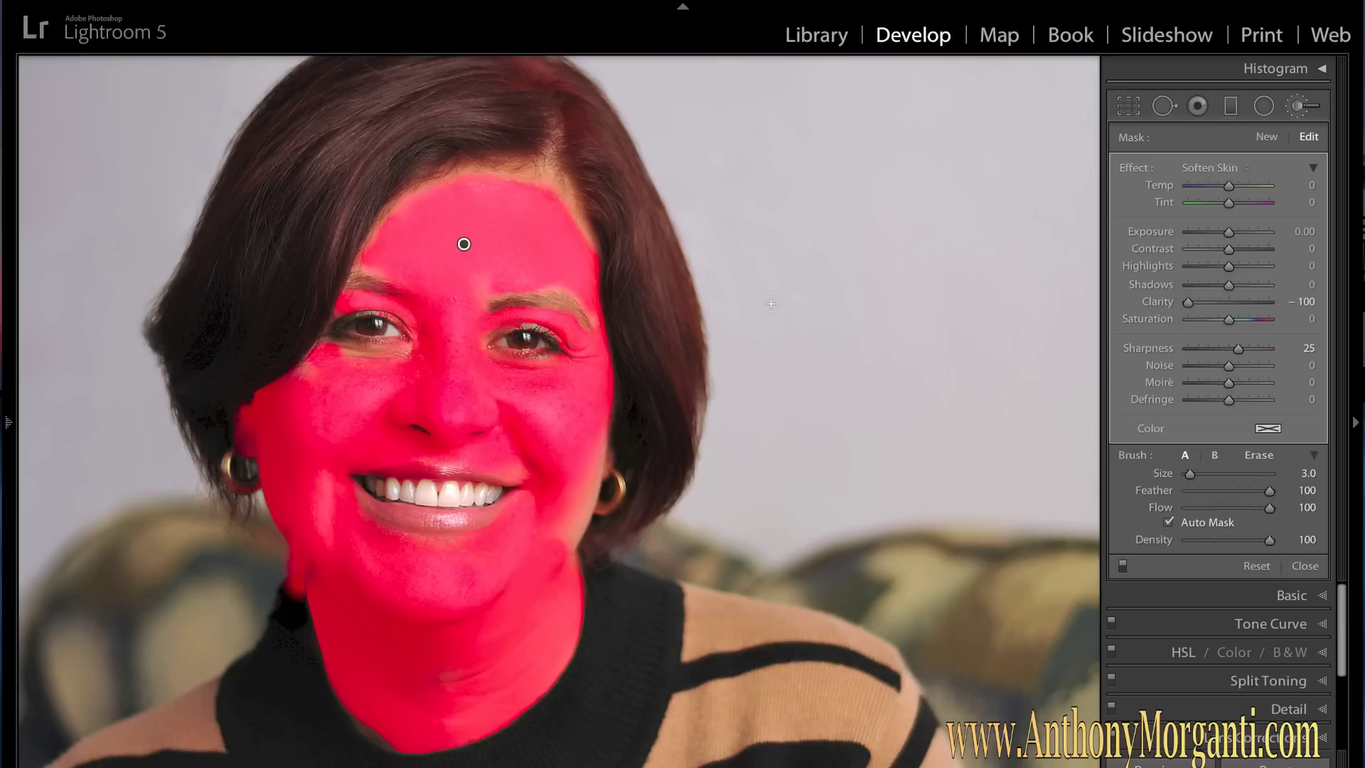
# - Erase the softening mask from both eyebrows and the eyes with a size 3 brush
pyautogui.press('alt')
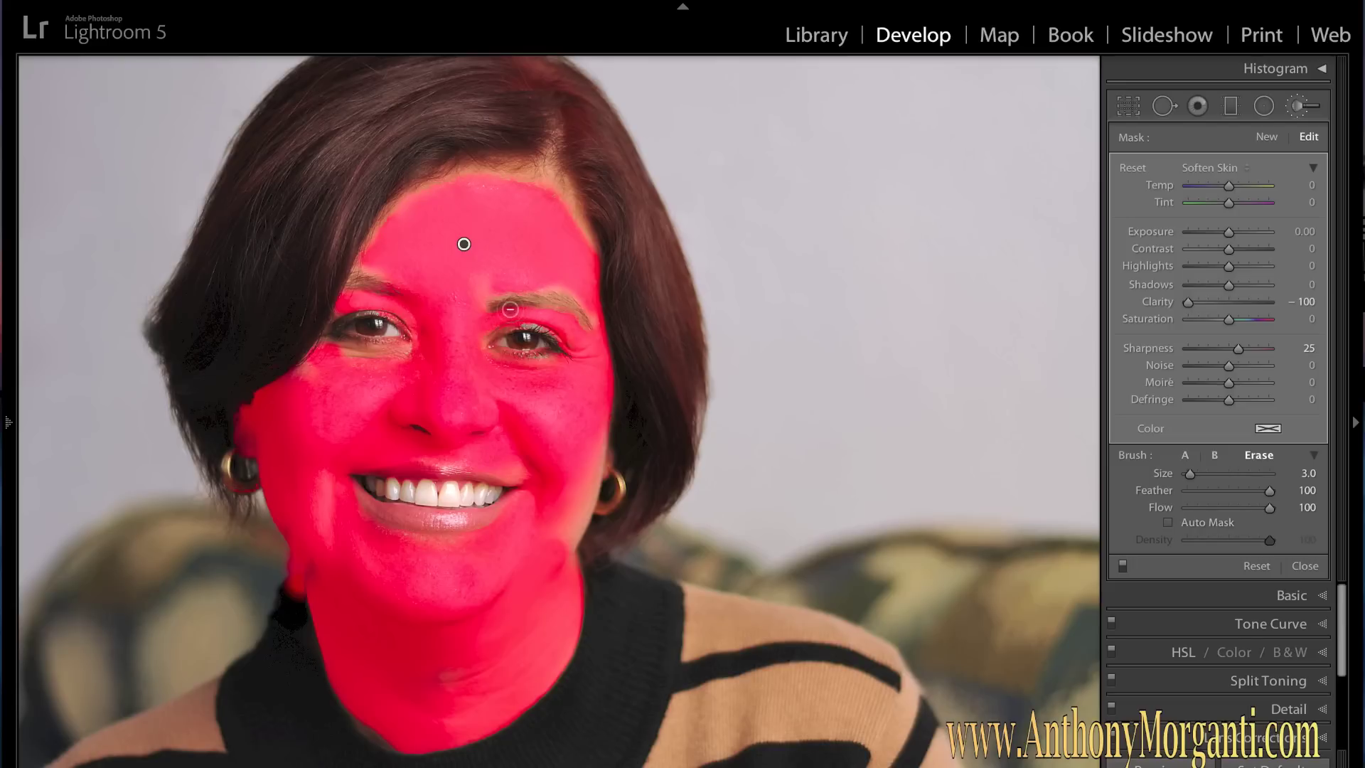
pyautogui.moveTo(497, 304)
pyautogui.mouseDown()
pyautogui.moveTo(562, 304)
pyautogui.moveTo(586, 324)
pyautogui.moveTo(541, 299)
pyautogui.moveTo(489, 306)
pyautogui.mouseUp()
pyautogui.moveTo(399, 295)
pyautogui.mouseDown()
pyautogui.moveTo(351, 283)
pyautogui.moveTo(415, 301)
pyautogui.moveTo(348, 282)
pyautogui.moveTo(341, 325)
pyautogui.moveTo(376, 317)
pyautogui.moveTo(398, 335)
pyautogui.moveTo(334, 331)
pyautogui.mouseUp()
pyautogui.press('alt')
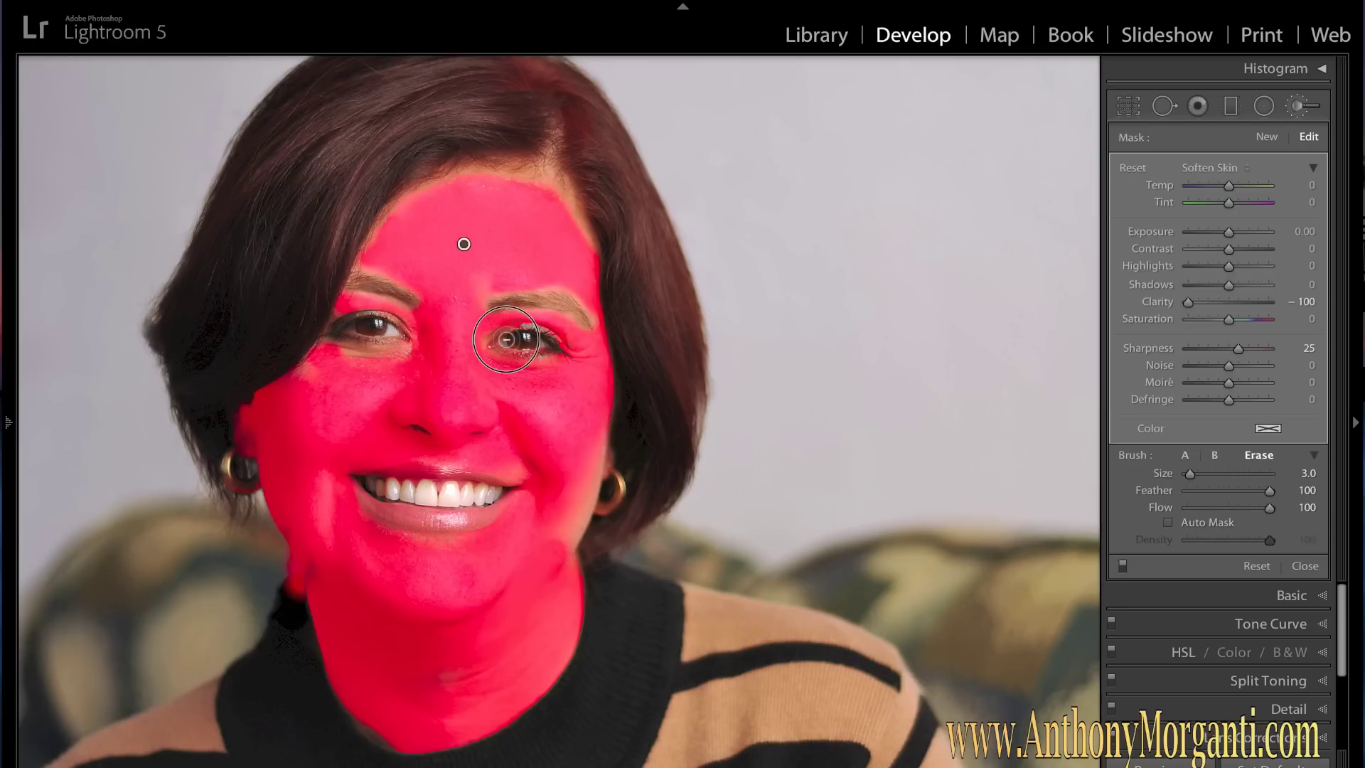
pyautogui.moveTo(505, 339)
pyautogui.mouseDown()
pyautogui.moveTo(533, 328)
pyautogui.moveTo(562, 349)
pyautogui.moveTo(515, 353)
pyautogui.moveTo(523, 341)
pyautogui.mouseUp()
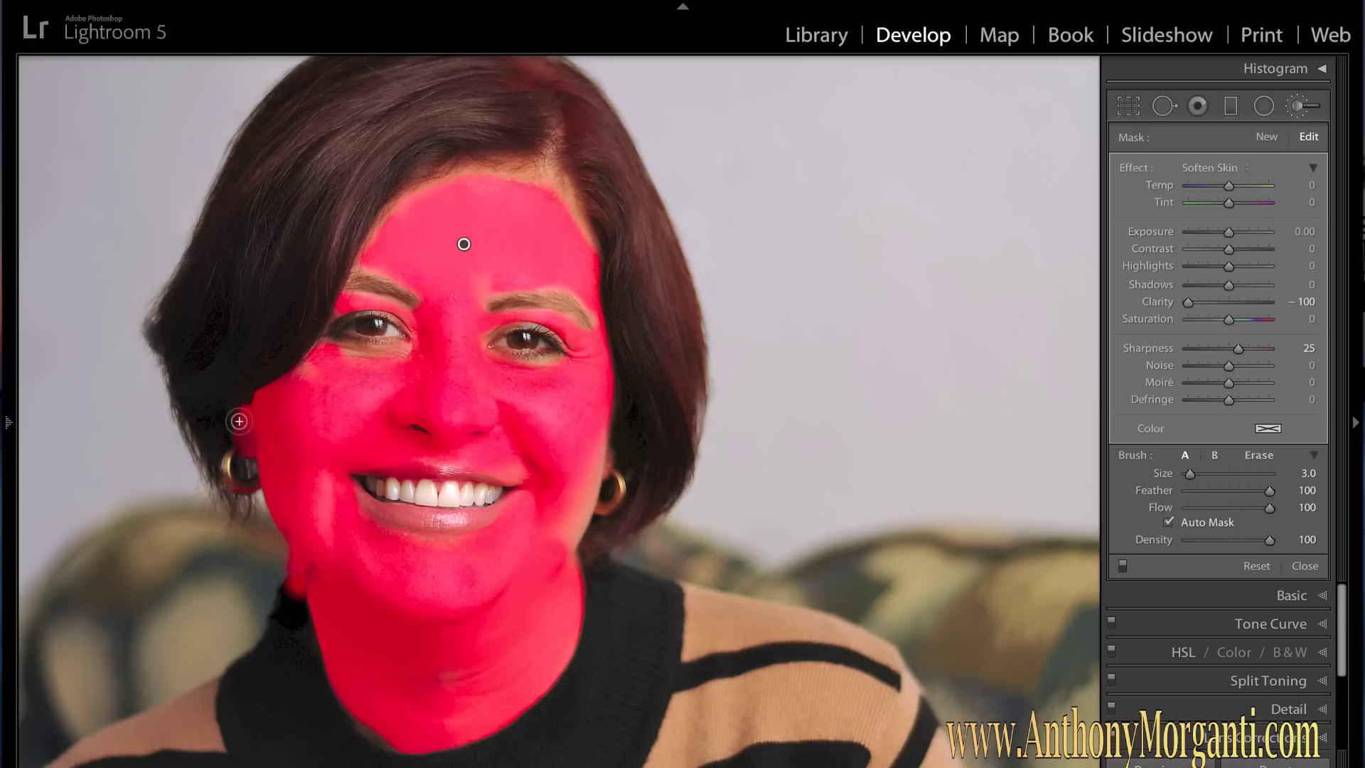
# - Erase the mask spill around the subject's right ear, earring and collar, and repaint the adjoining cheek and jaw edge
pyautogui.moveTo(239, 420); pyautogui.dragTo(239, 407)
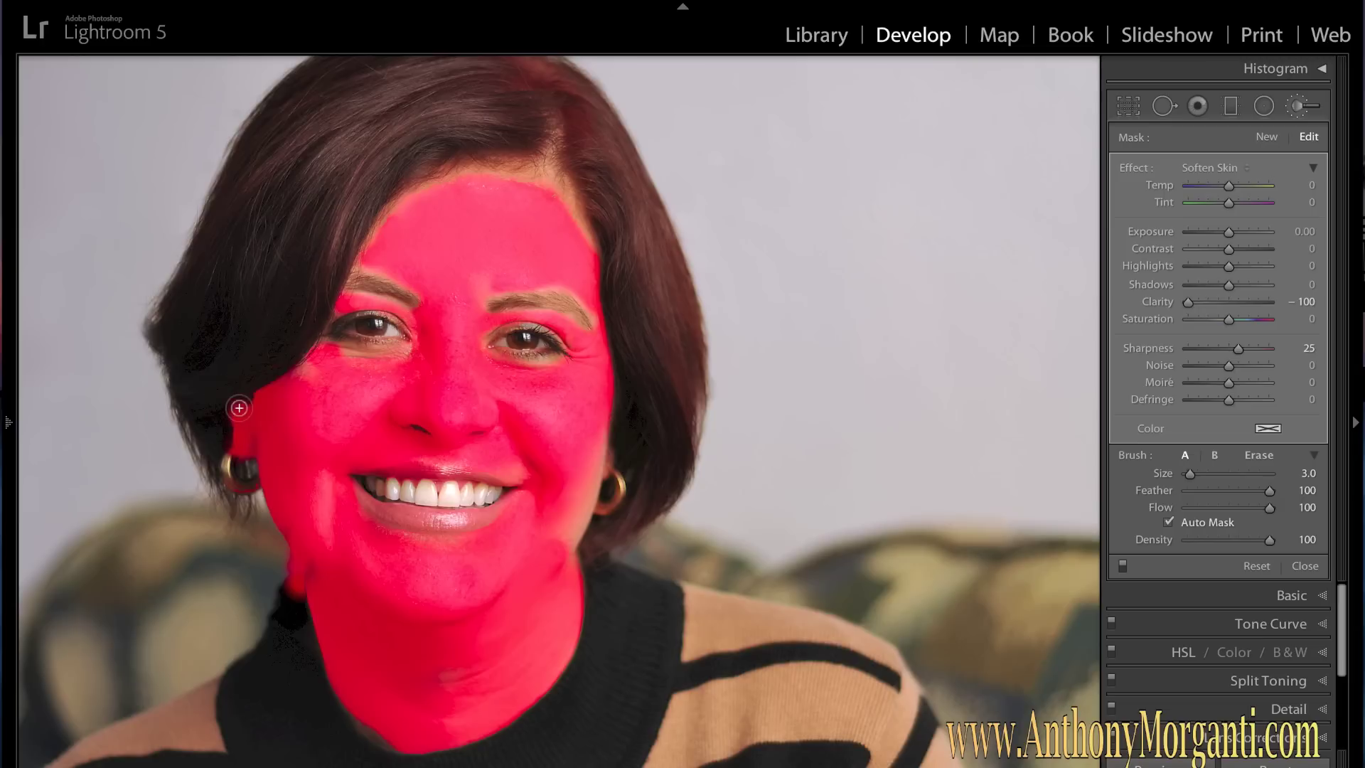
pyautogui.press('alt')
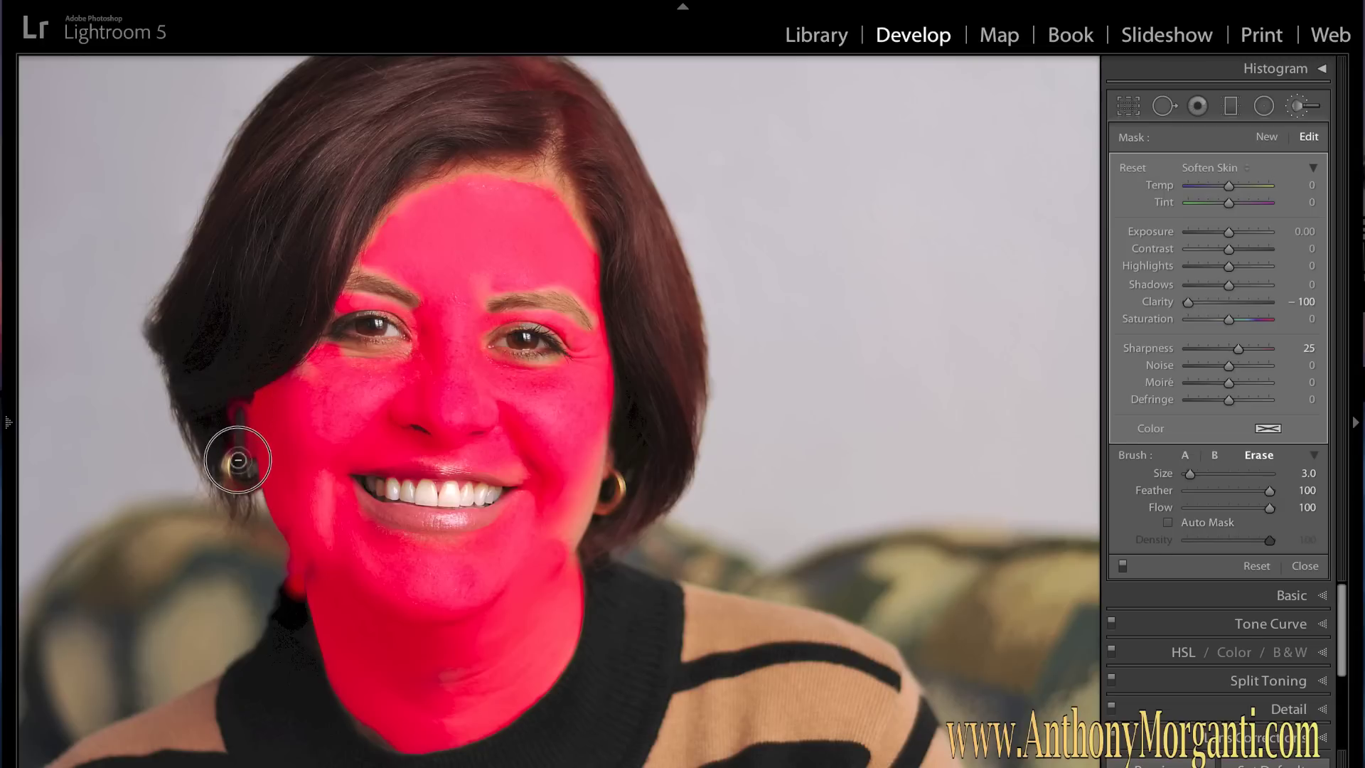
pyautogui.moveTo(236, 435)
pyautogui.mouseDown()
pyautogui.moveTo(250, 458)
pyautogui.moveTo(234, 389)
pyautogui.moveTo(263, 564)
pyautogui.moveTo(277, 573)
pyautogui.moveTo(277, 556)
pyautogui.moveTo(297, 588)
pyautogui.moveTo(296, 565)
pyautogui.moveTo(300, 587)
pyautogui.moveTo(285, 547)
pyautogui.moveTo(252, 519)
pyautogui.moveTo(293, 625)
pyautogui.mouseUp()
pyautogui.press('alt')
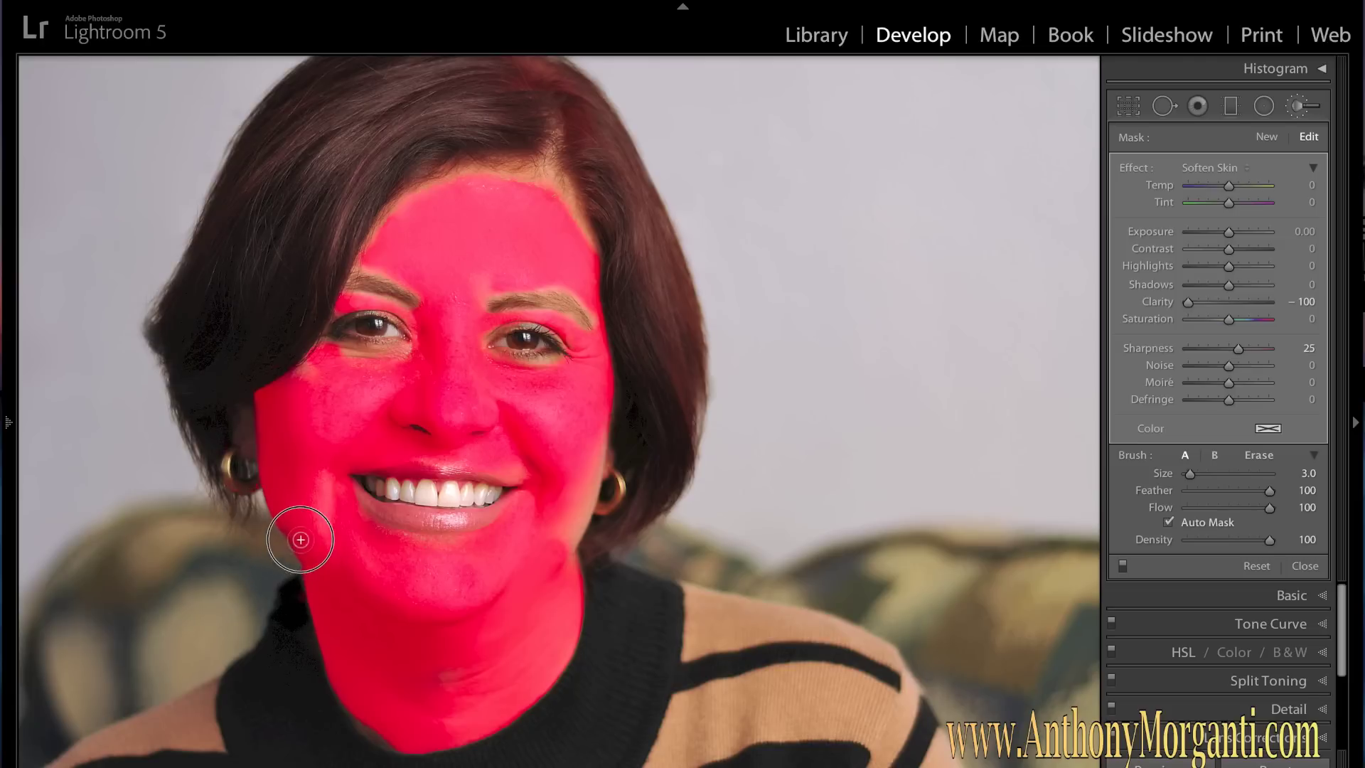
pyautogui.moveTo(279, 502)
pyautogui.mouseDown()
pyautogui.moveTo(274, 462)
pyautogui.moveTo(308, 414)
pyautogui.mouseUp()
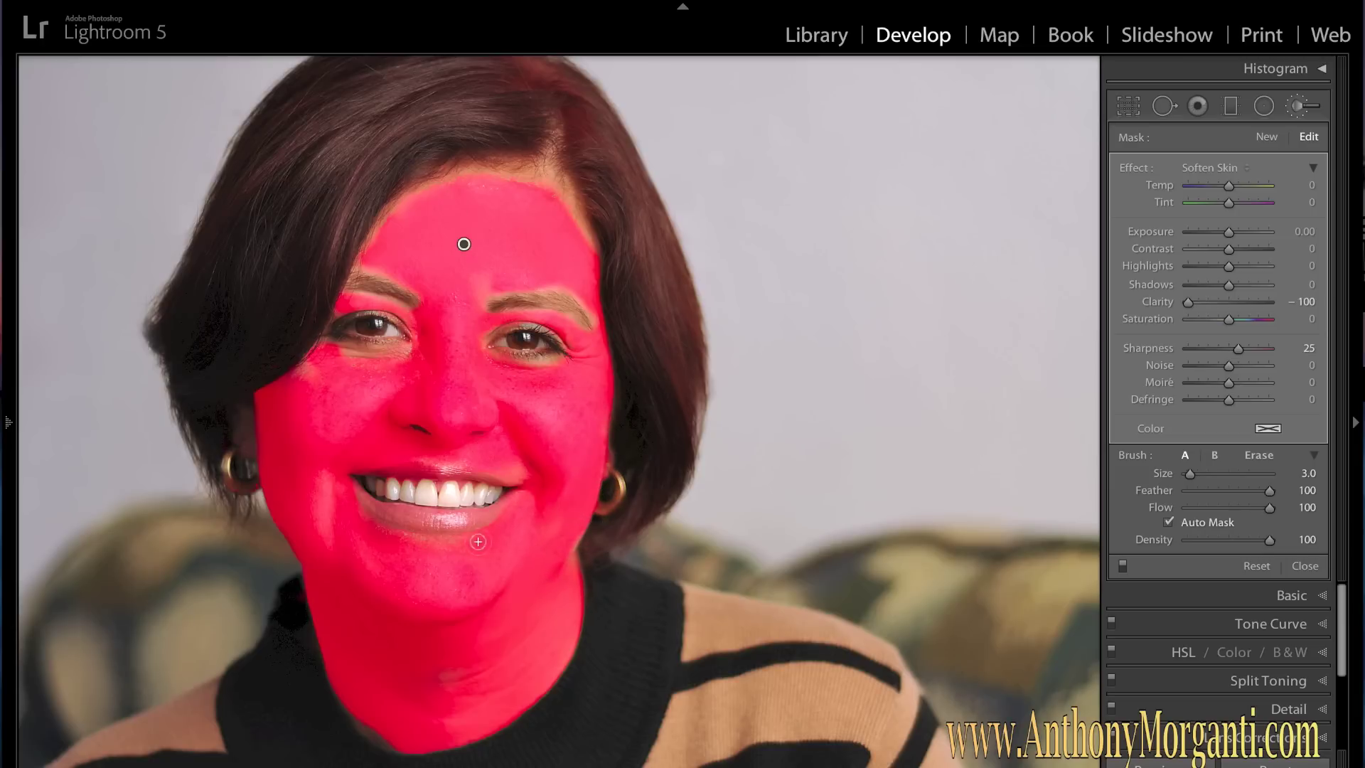
# - Erase the softening mask from the lips and hide the mask overlay
pyautogui.press('alt')
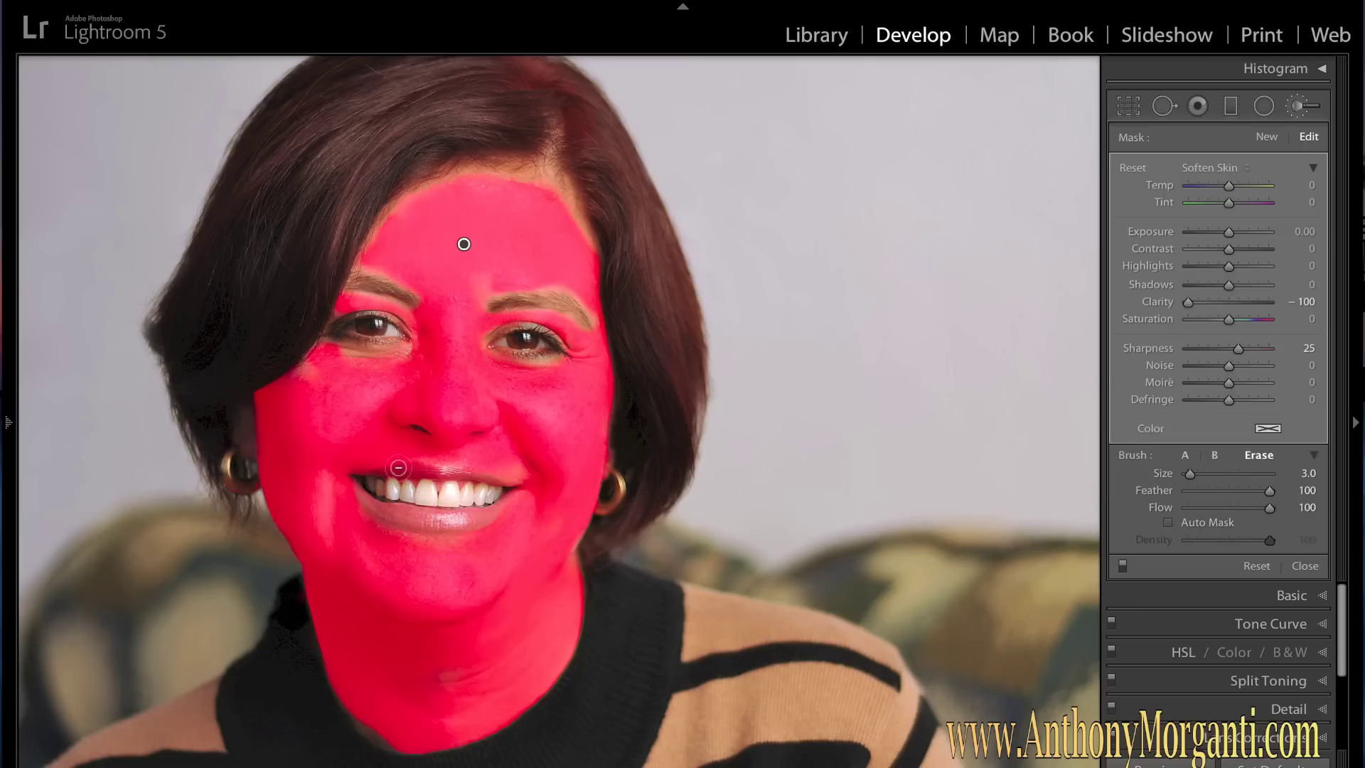
pyautogui.moveTo(377, 472)
pyautogui.mouseDown()
pyautogui.moveTo(506, 490)
pyautogui.moveTo(412, 519)
pyautogui.moveTo(369, 509)
pyautogui.moveTo(344, 472)
pyautogui.moveTo(351, 481)
pyautogui.mouseUp()
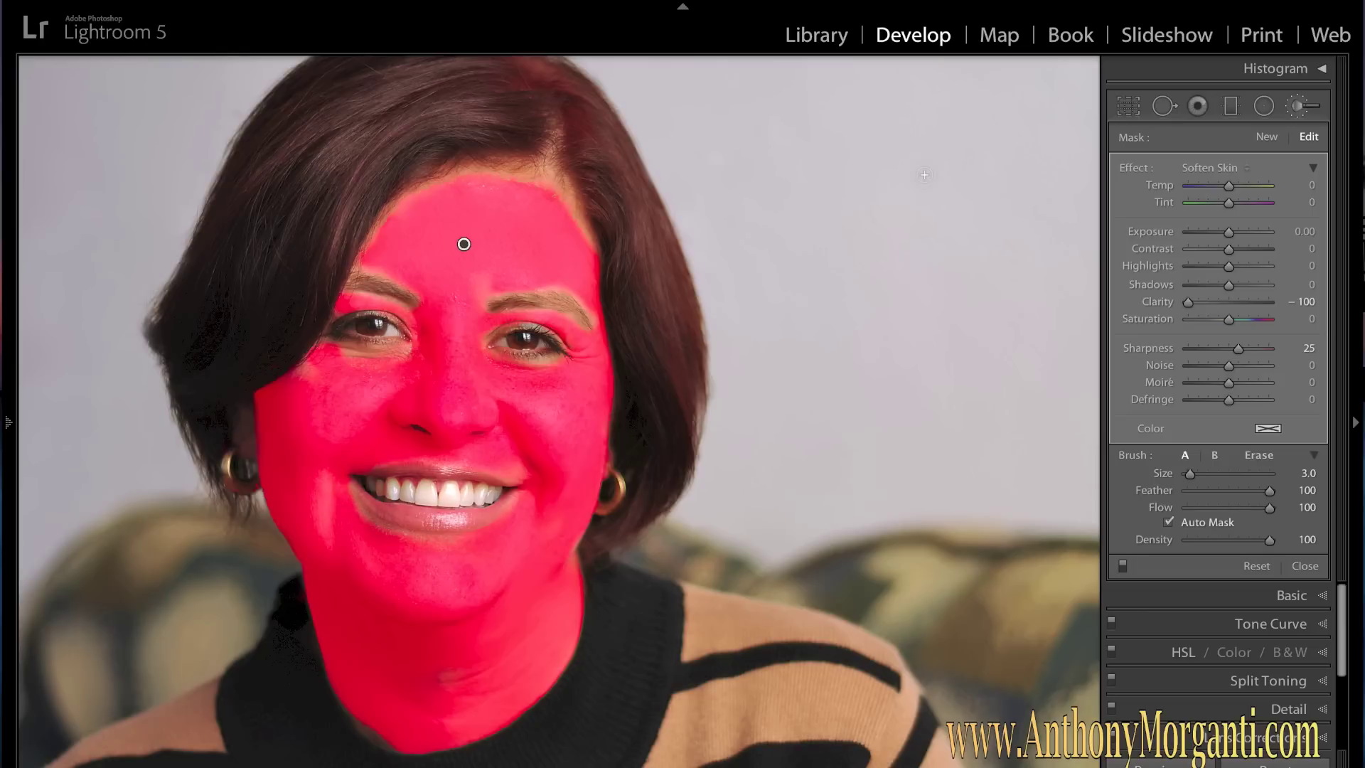
pyautogui.press('o')
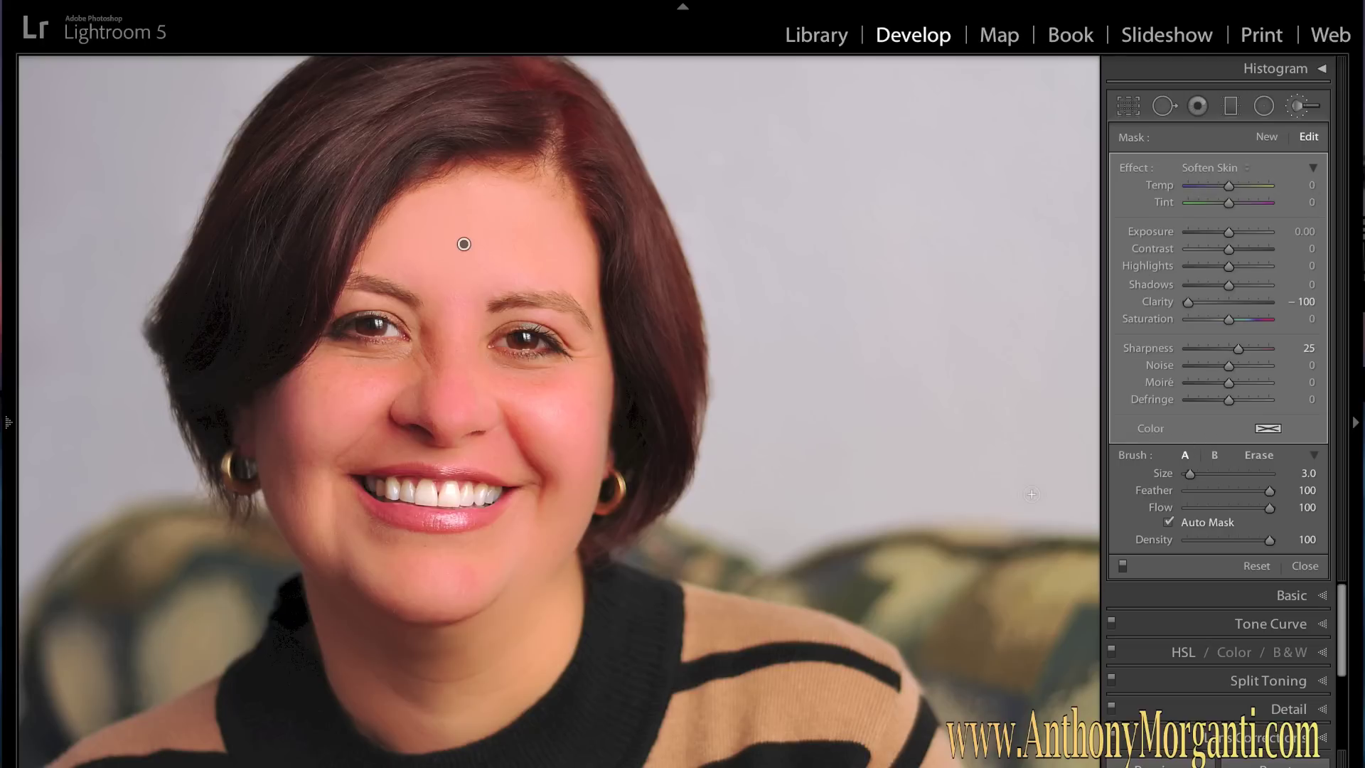
# - Reduce the softening effect to Clarity −75 and compare the portrait with and without the brush adjustment
pyautogui.click(1123, 569)
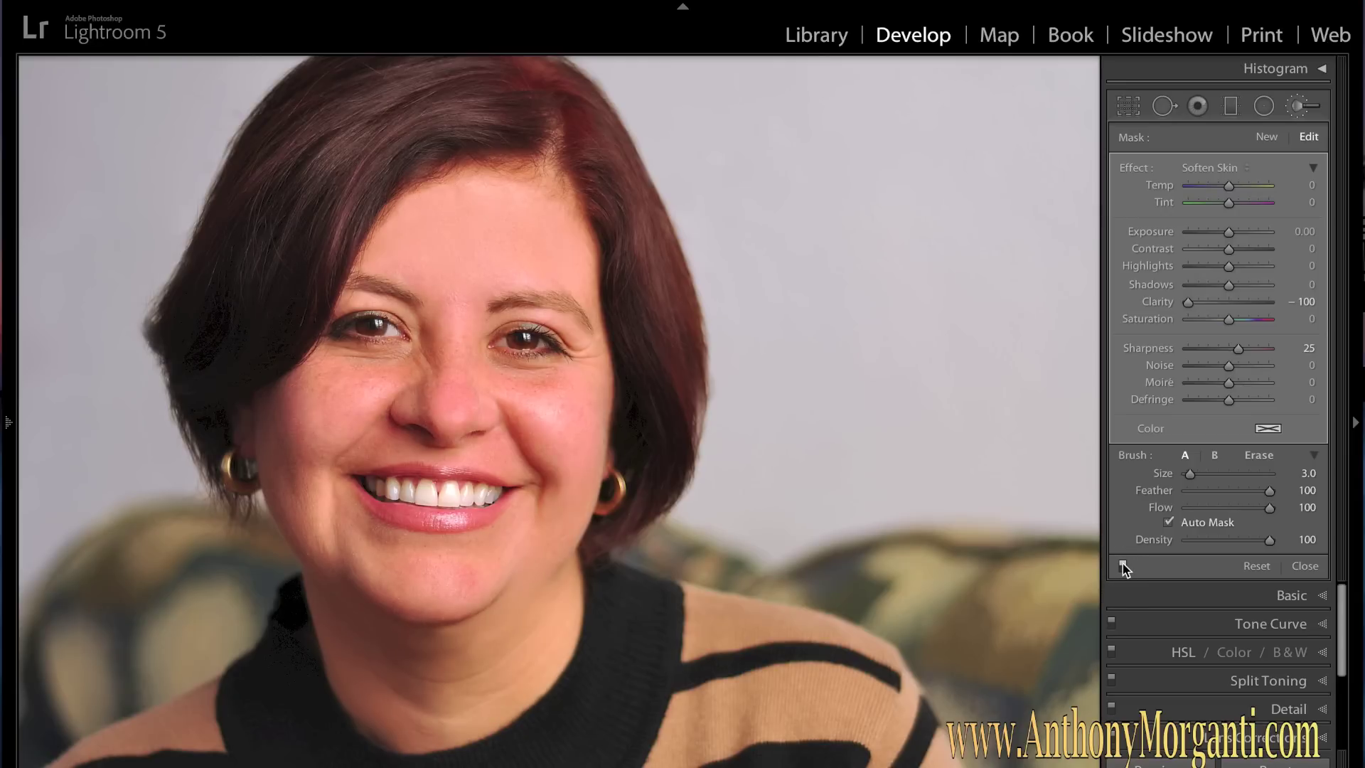
pyautogui.click(1123, 564)
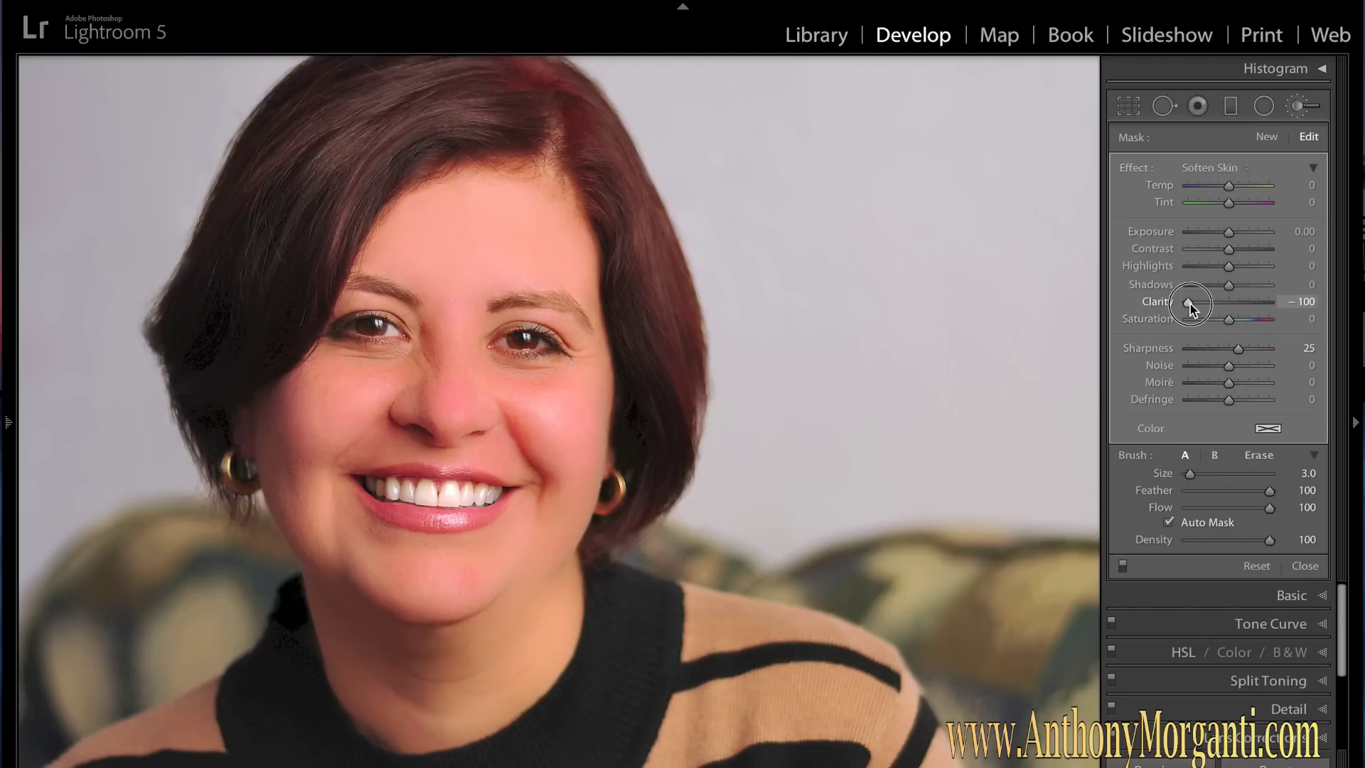
pyautogui.moveTo(1189, 304); pyautogui.dragTo(1198, 307)
pyautogui.click(1121, 564)
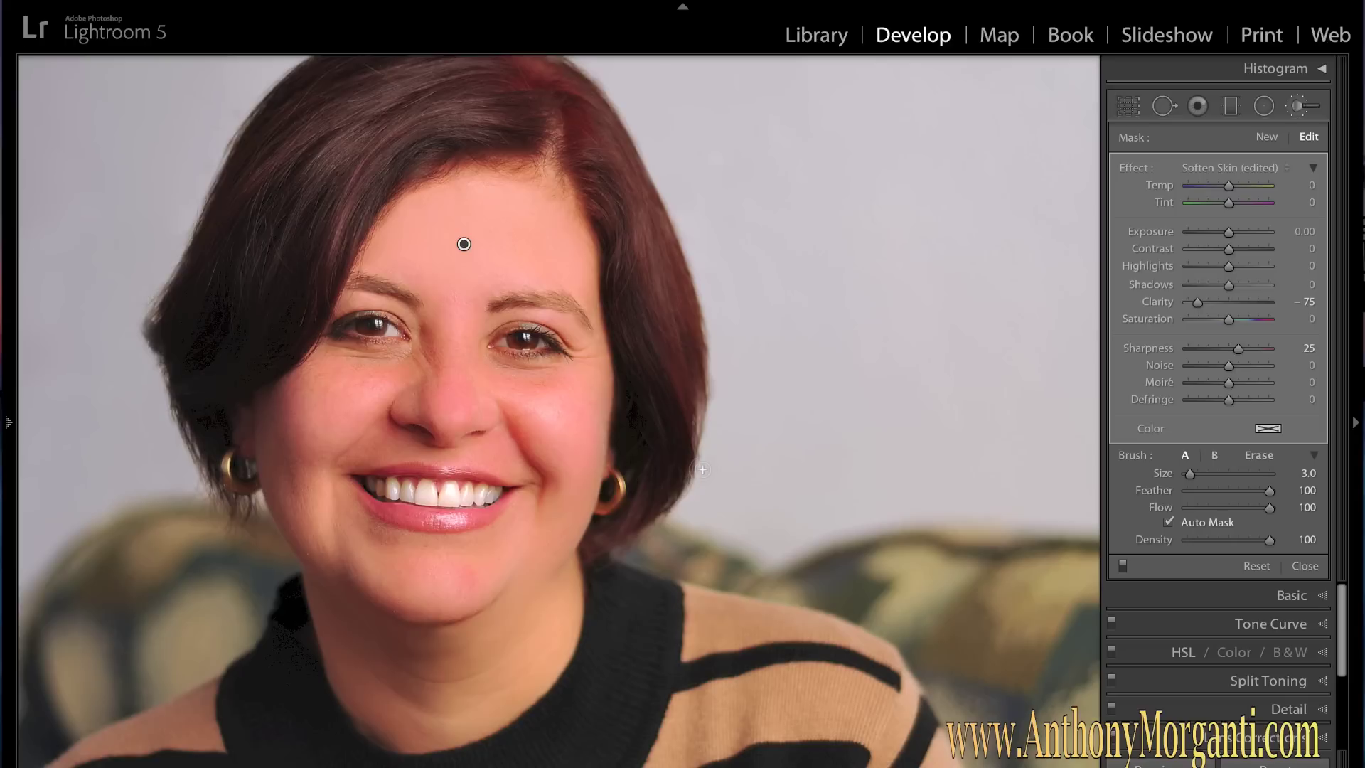
pyautogui.click(675, 441)
# - Begin a new brush mask, reset its effect values and load the Iris Enhance preset
pyautogui.click(1270, 138)
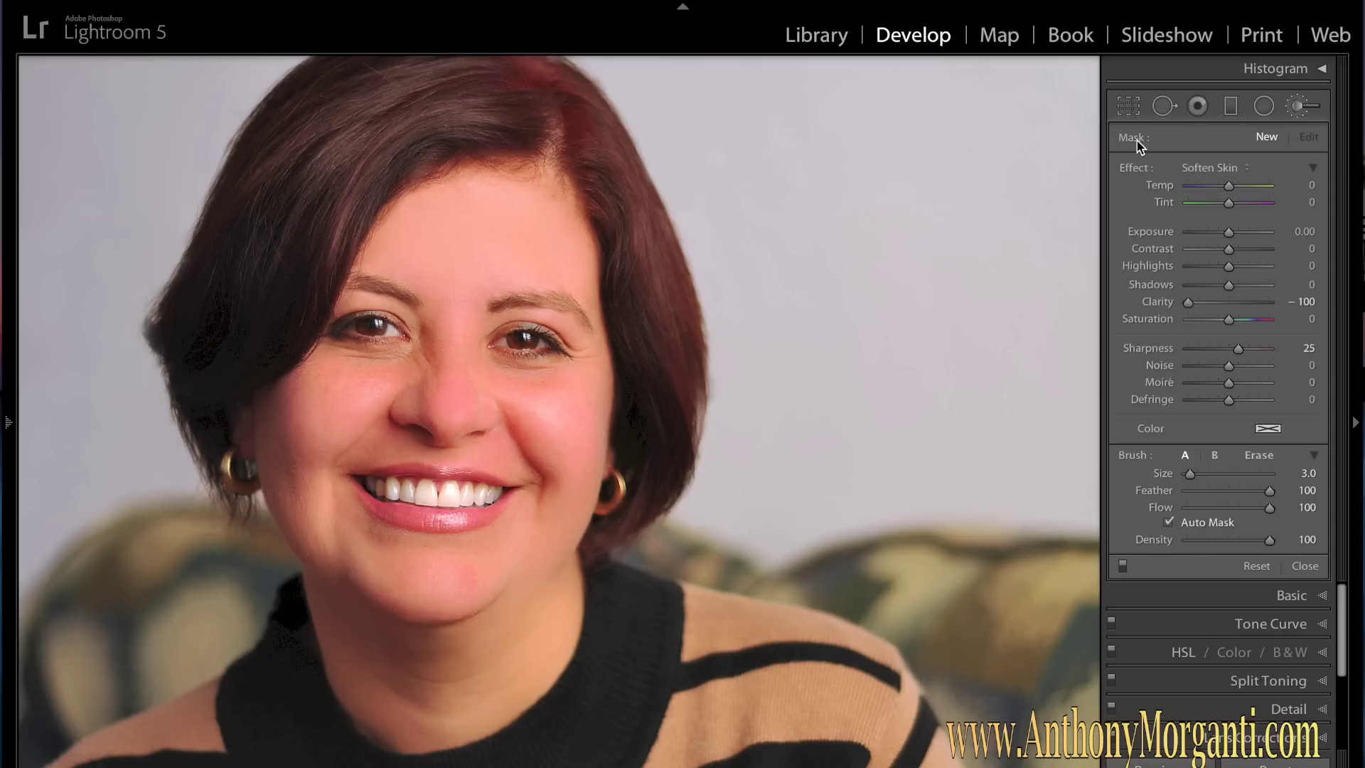
pyautogui.doubleClick(1141, 170)
pyautogui.click(1226, 169)
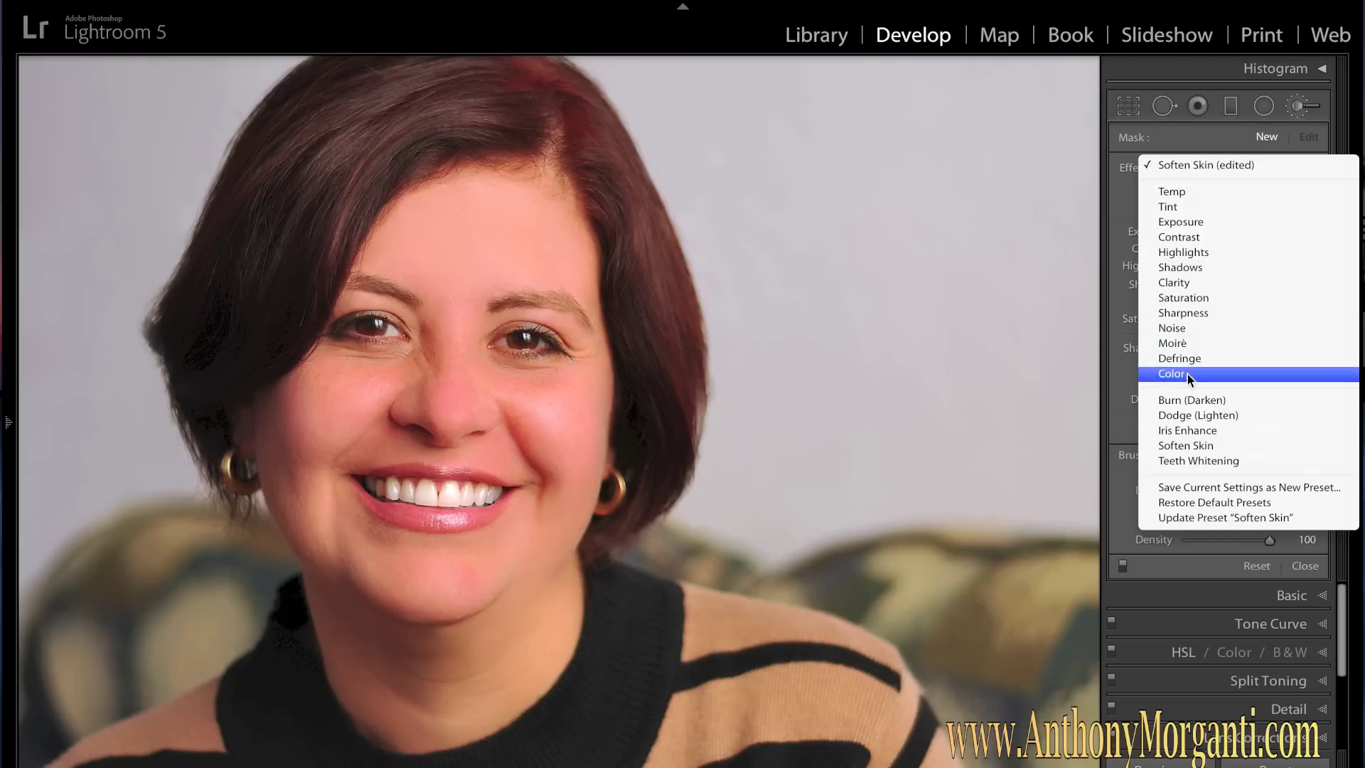
pyautogui.click(1192, 431)
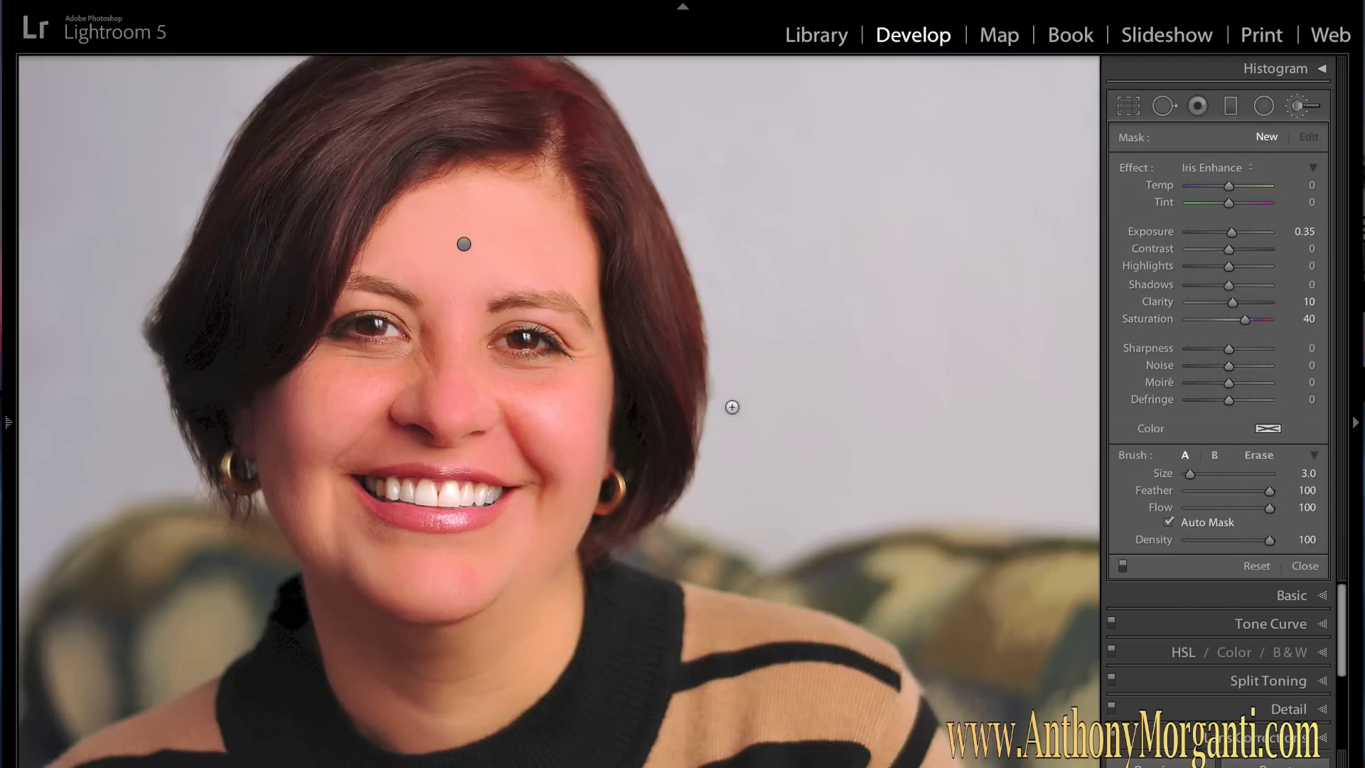
# - Set the brush size to 9.0 and paint the Iris Enhance effect over the iris of the subject's right eye
pyautogui.hotkey('ctrl', '=')
pyautogui.hotkey('ctrl', '=')
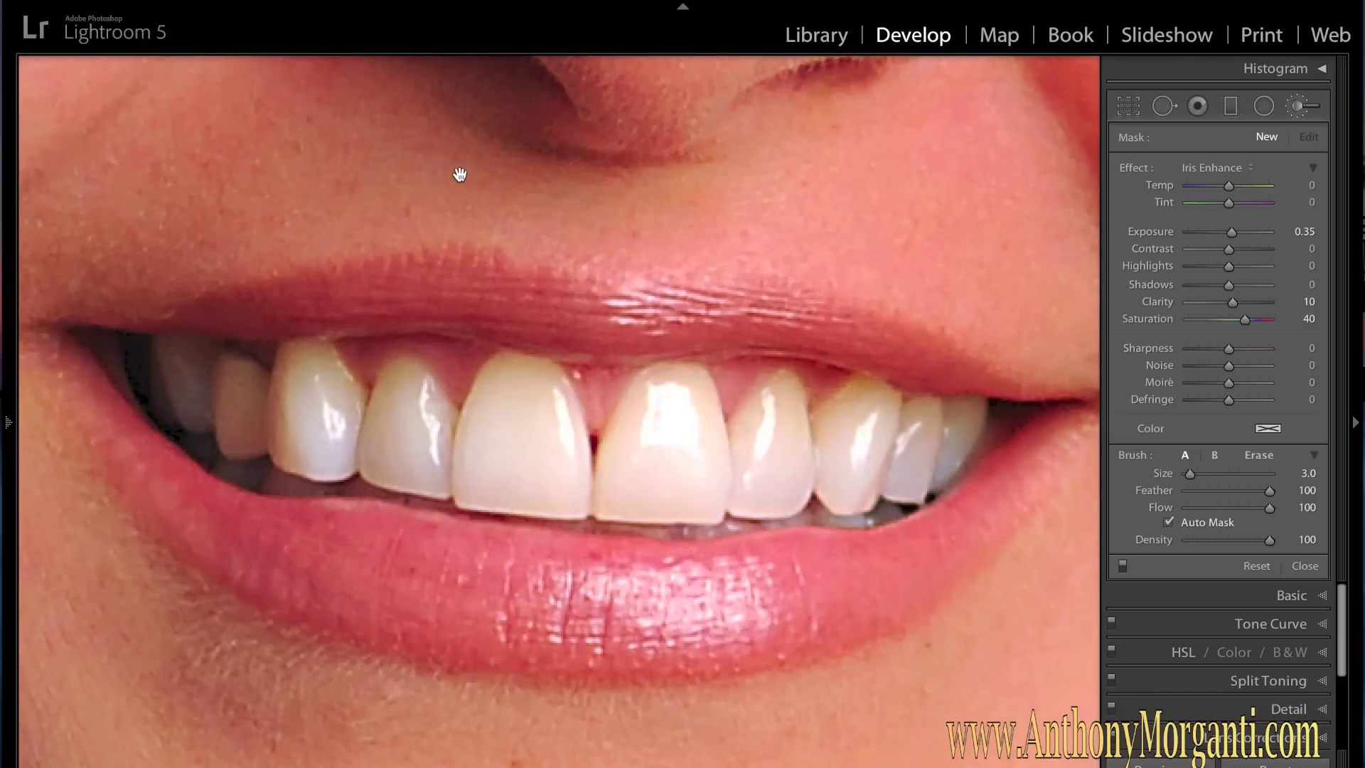
pyautogui.scroll(10, 529, 251)
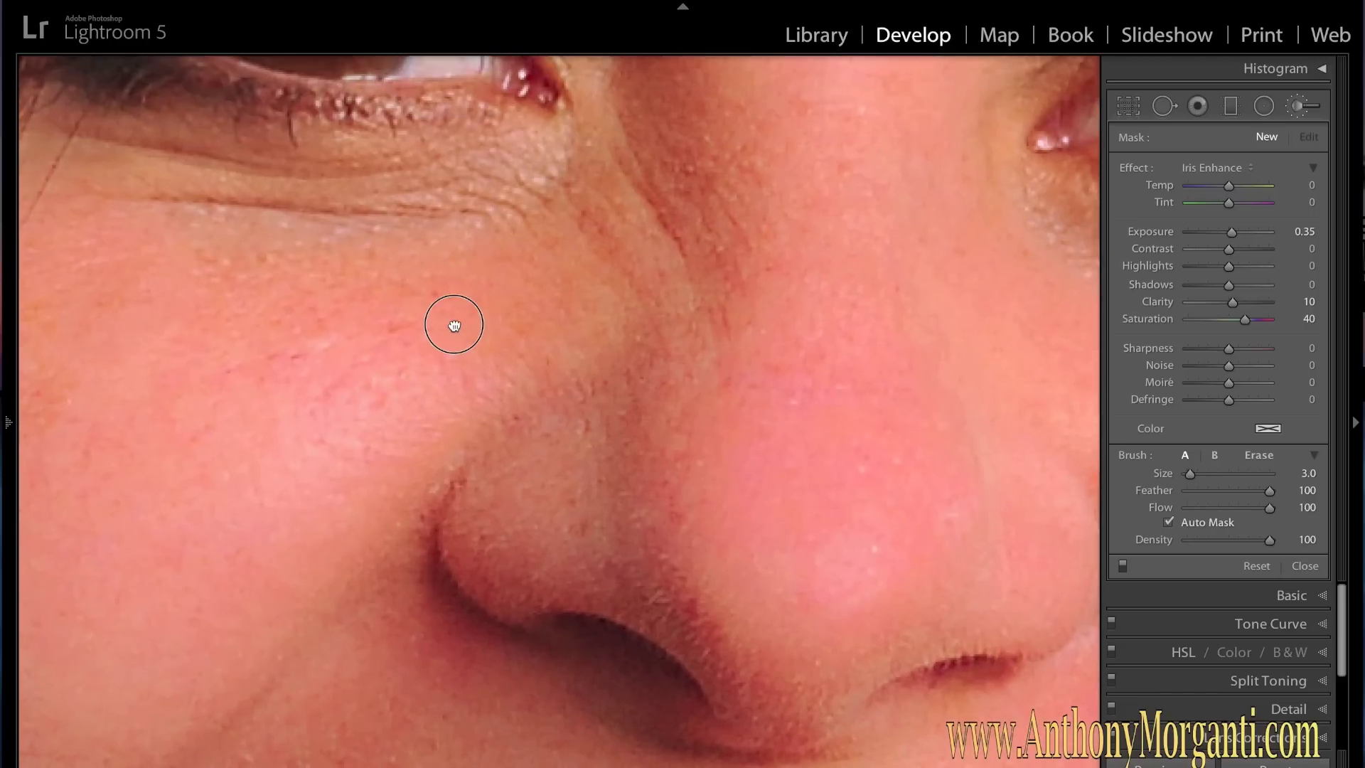
pyautogui.moveTo(454, 325); pyautogui.dragTo(600, 576)
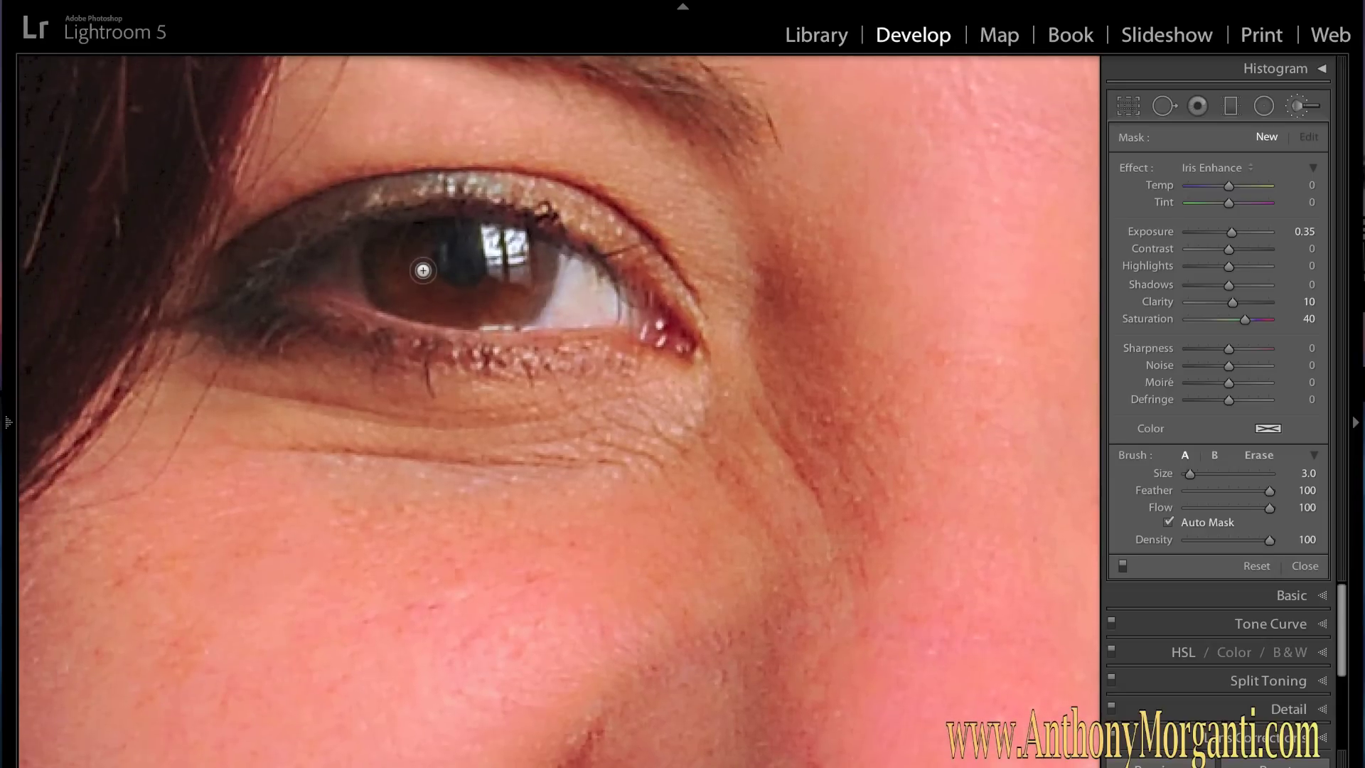
pyautogui.scroll(4, 404, 254)
pyautogui.scroll(1, 405, 253)
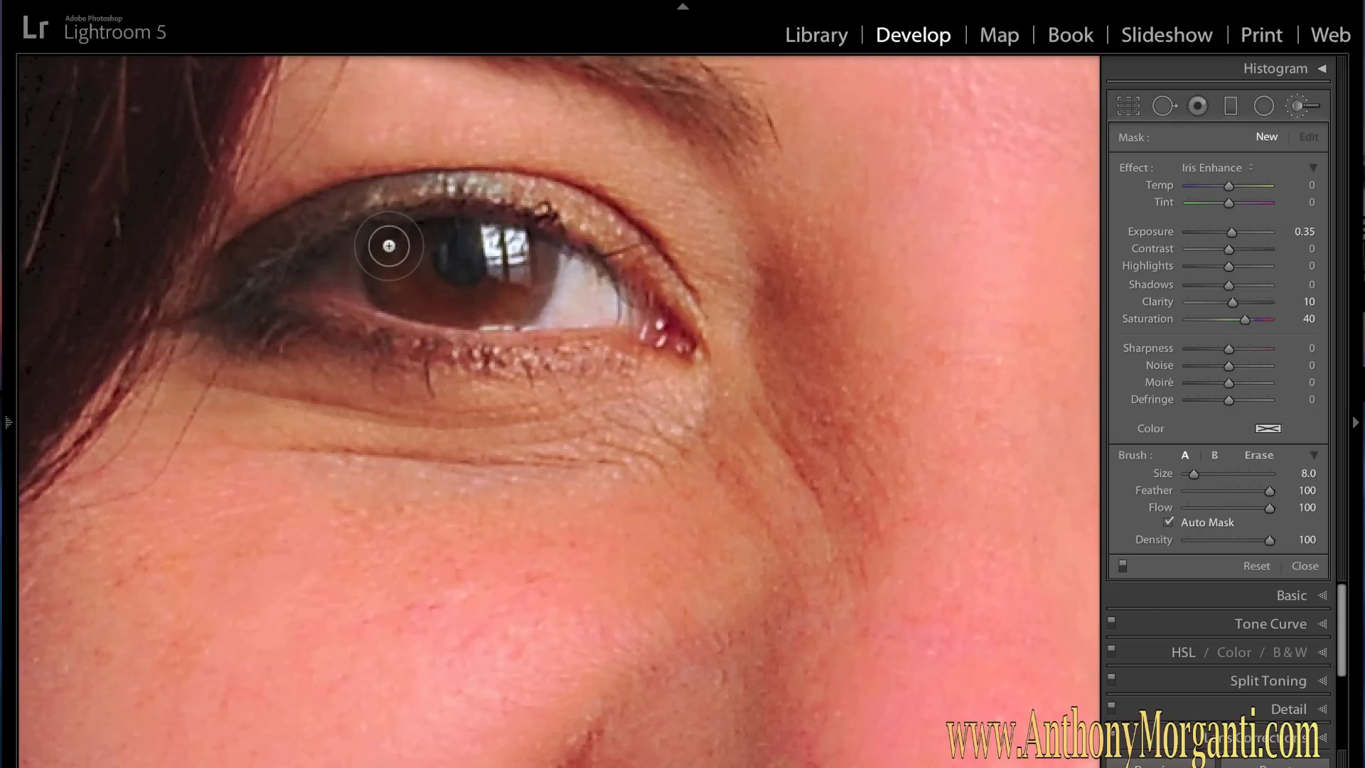
pyautogui.scroll(1, 395, 247)
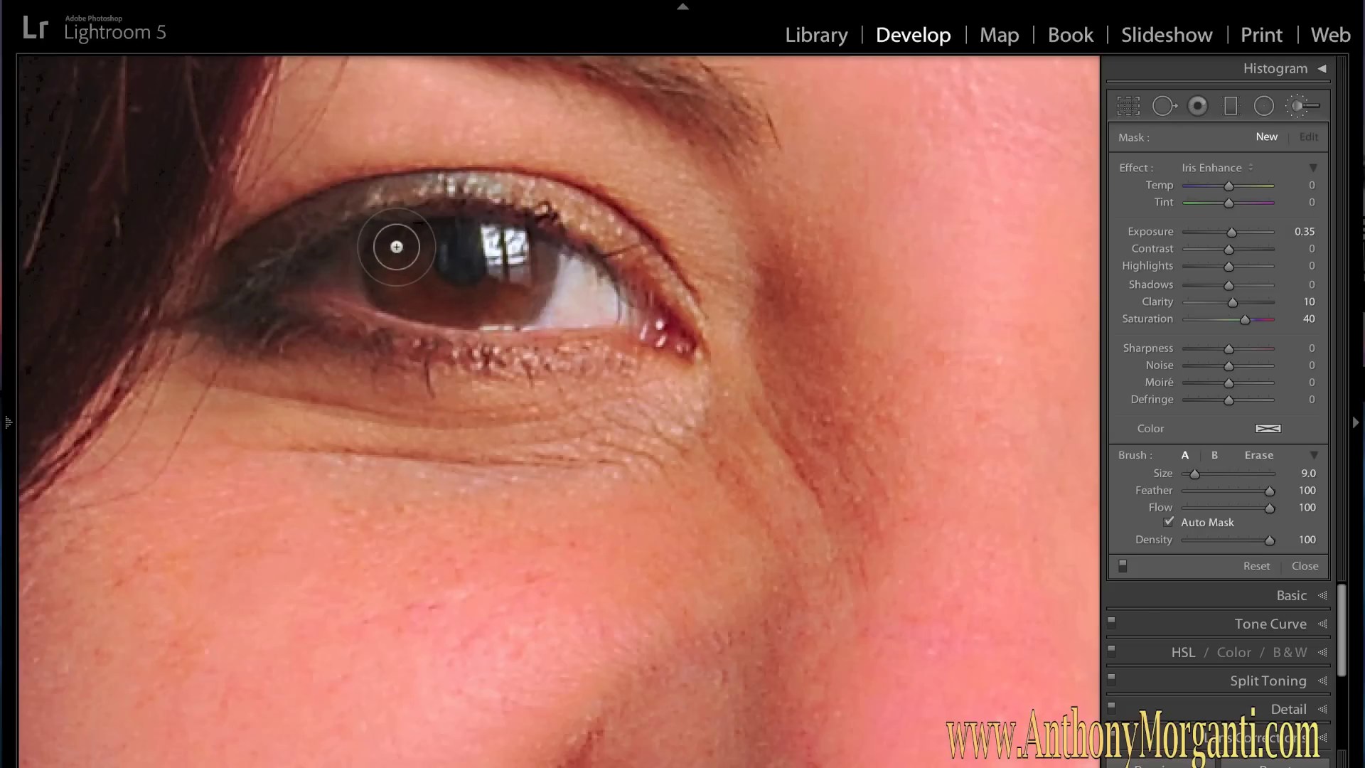
pyautogui.moveTo(396, 247)
pyautogui.mouseDown()
pyautogui.moveTo(406, 280)
pyautogui.moveTo(448, 298)
pyautogui.moveTo(542, 264)
pyautogui.moveTo(488, 268)
pyautogui.moveTo(405, 237)
pyautogui.moveTo(391, 270)
pyautogui.moveTo(472, 301)
pyautogui.moveTo(484, 270)
pyautogui.moveTo(596, 287)
pyautogui.mouseUp()
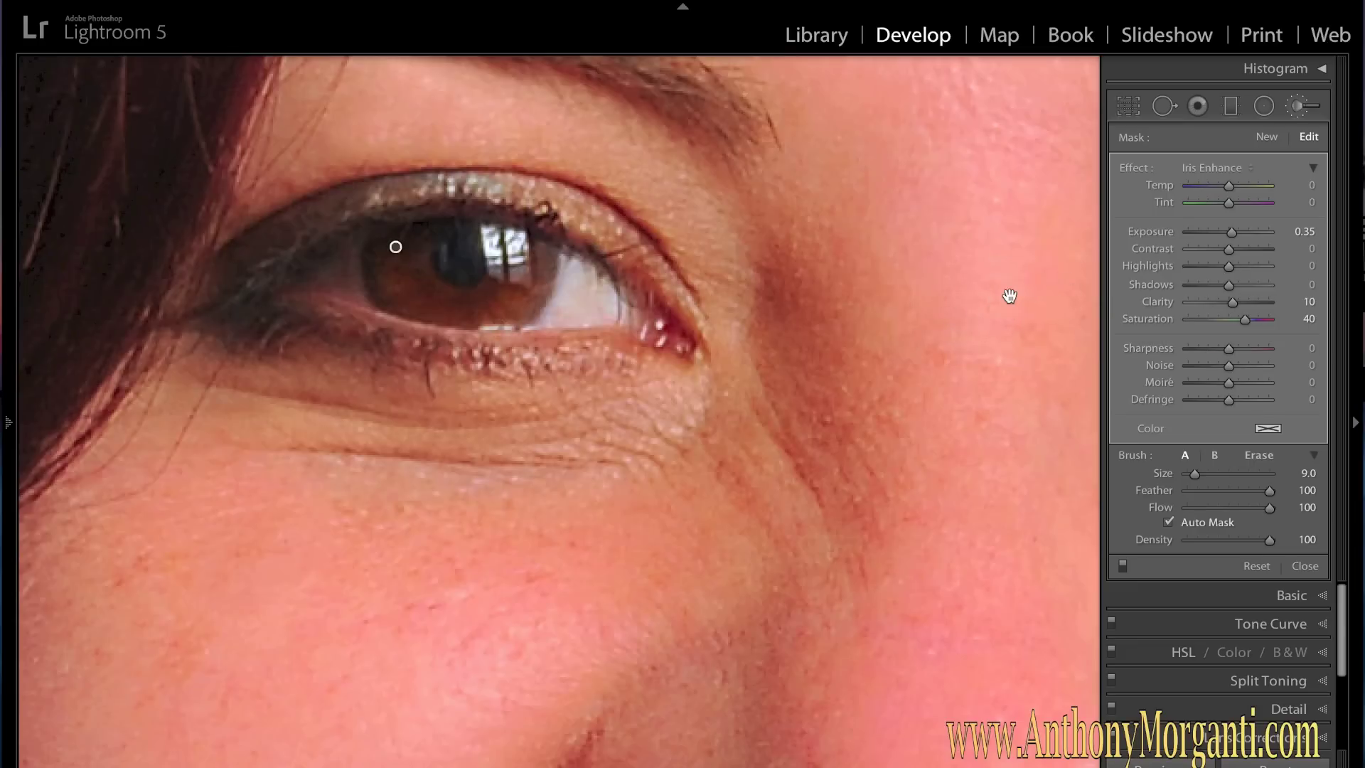
# - Paint the iris of the subject's left eye with the same mask and raise the mask's Exposure to 0.64
pyautogui.moveTo(1010, 296); pyautogui.dragTo(433, 284)
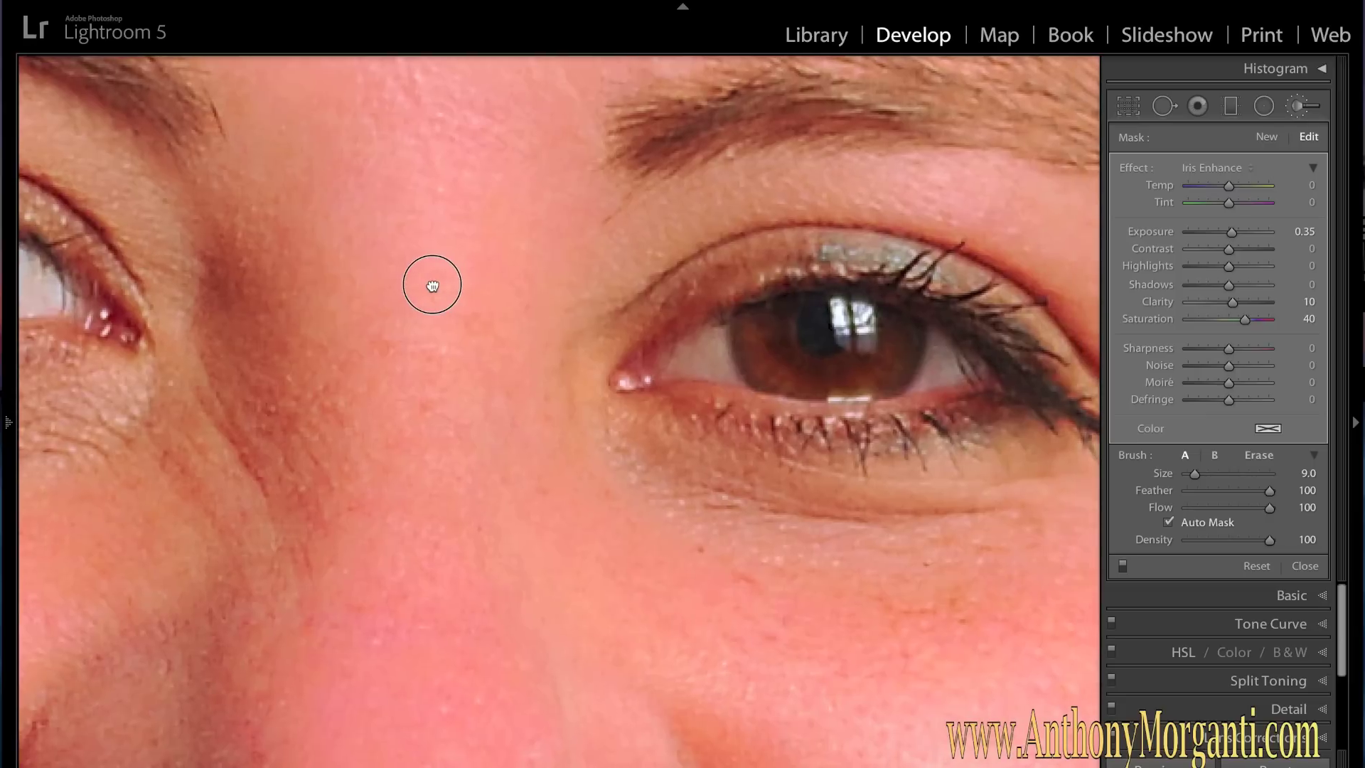
pyautogui.moveTo(862, 358)
pyautogui.mouseDown()
pyautogui.moveTo(762, 316)
pyautogui.moveTo(767, 359)
pyautogui.moveTo(813, 370)
pyautogui.moveTo(852, 373)
pyautogui.moveTo(894, 330)
pyautogui.moveTo(884, 361)
pyautogui.moveTo(838, 375)
pyautogui.moveTo(772, 356)
pyautogui.moveTo(762, 315)
pyautogui.moveTo(772, 359)
pyautogui.moveTo(843, 383)
pyautogui.moveTo(885, 344)
pyautogui.moveTo(778, 353)
pyautogui.mouseUp()
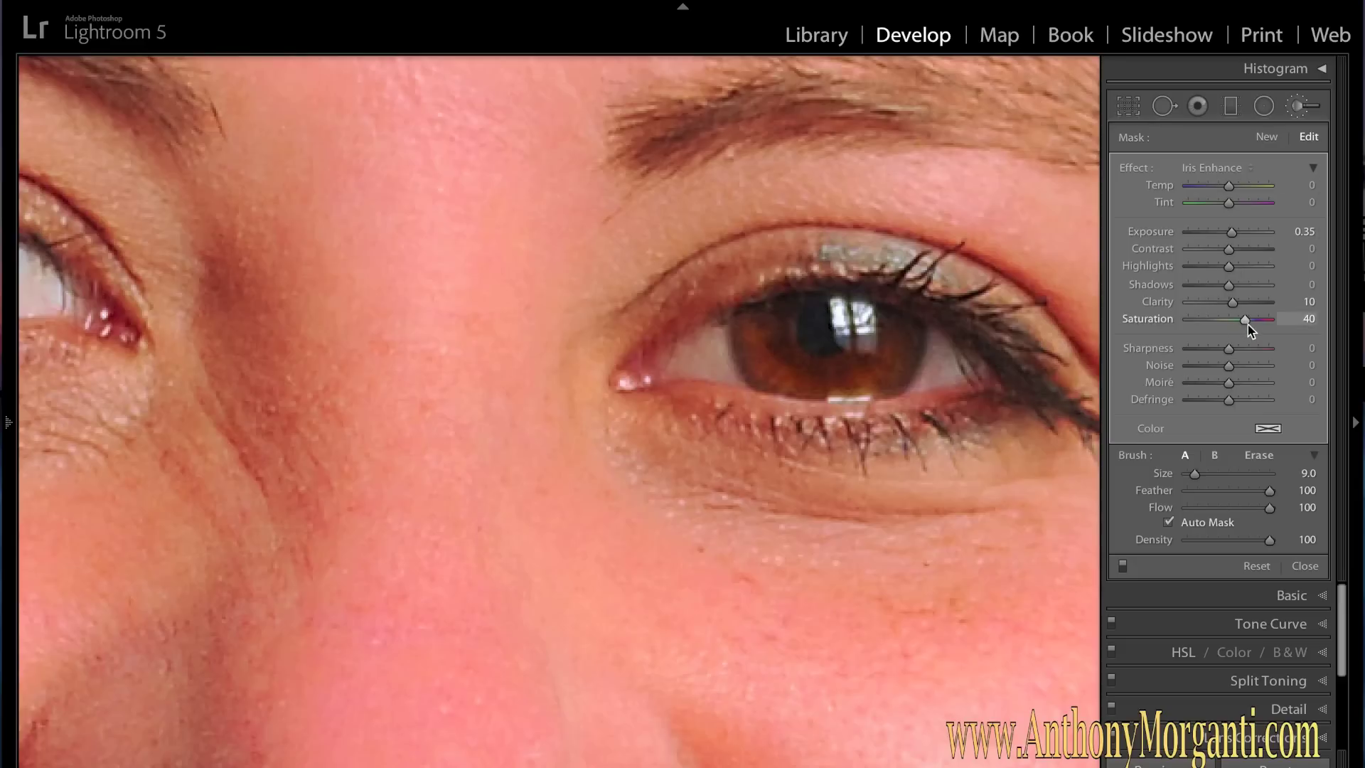
pyautogui.click(1231, 234)
pyautogui.moveTo(1232, 232); pyautogui.dragTo(1236, 237)
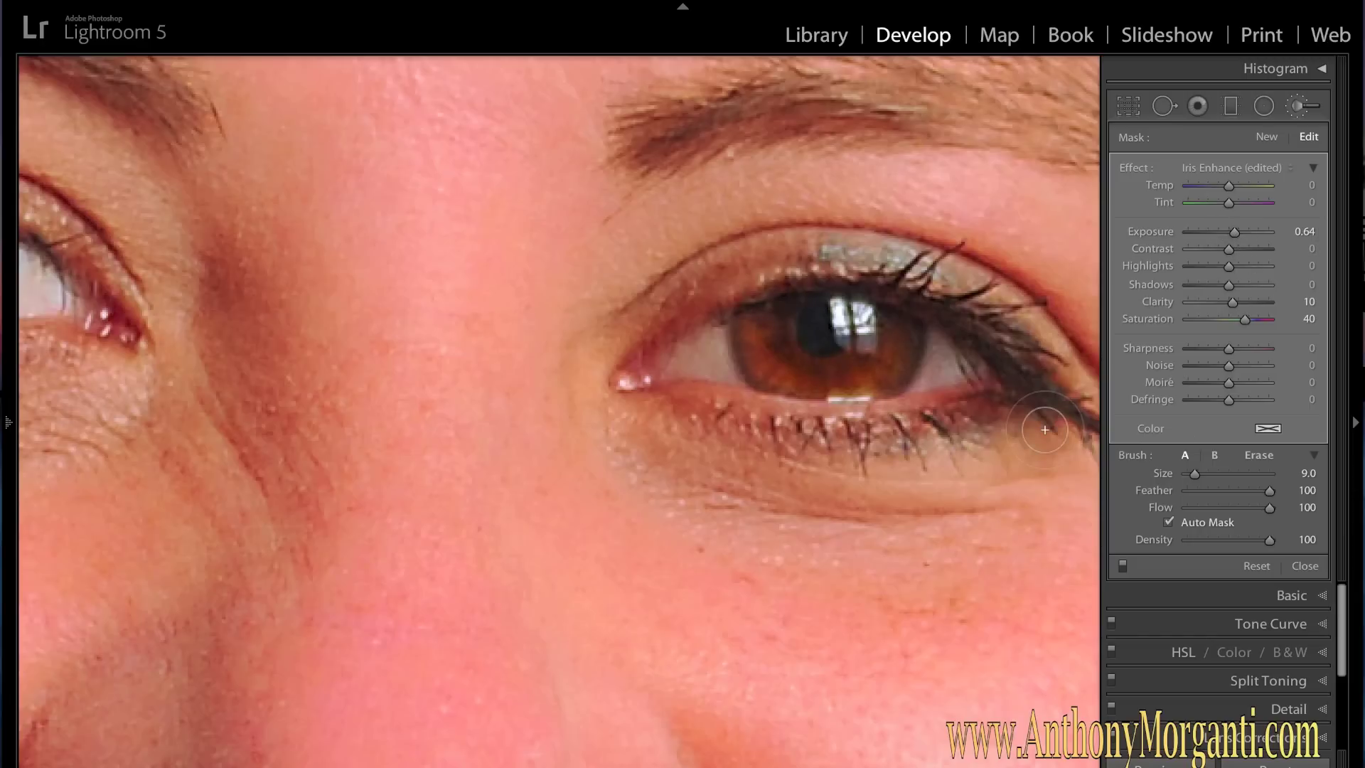
# - Compare the whole portrait with and without the brush adjustments to judge the enhanced eyes
pyautogui.press('z')
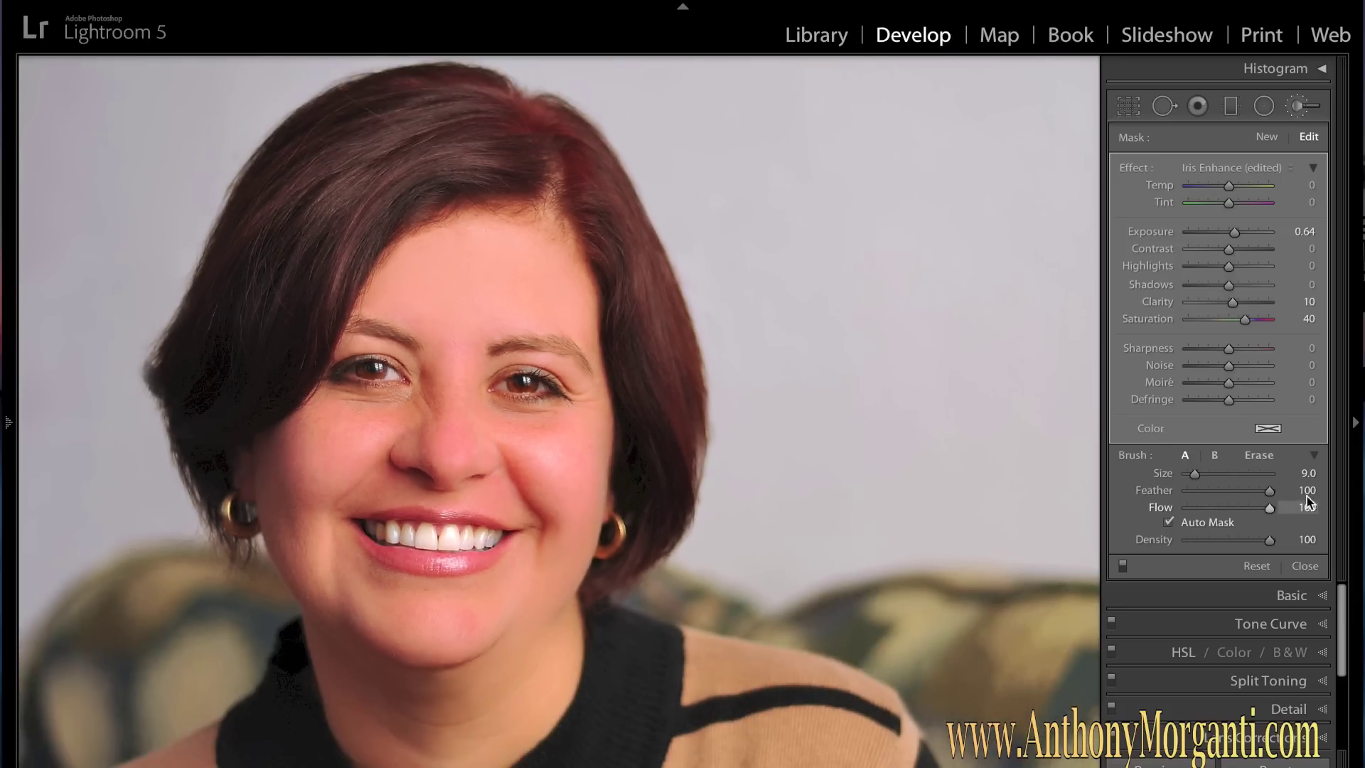
pyautogui.click(1123, 571)
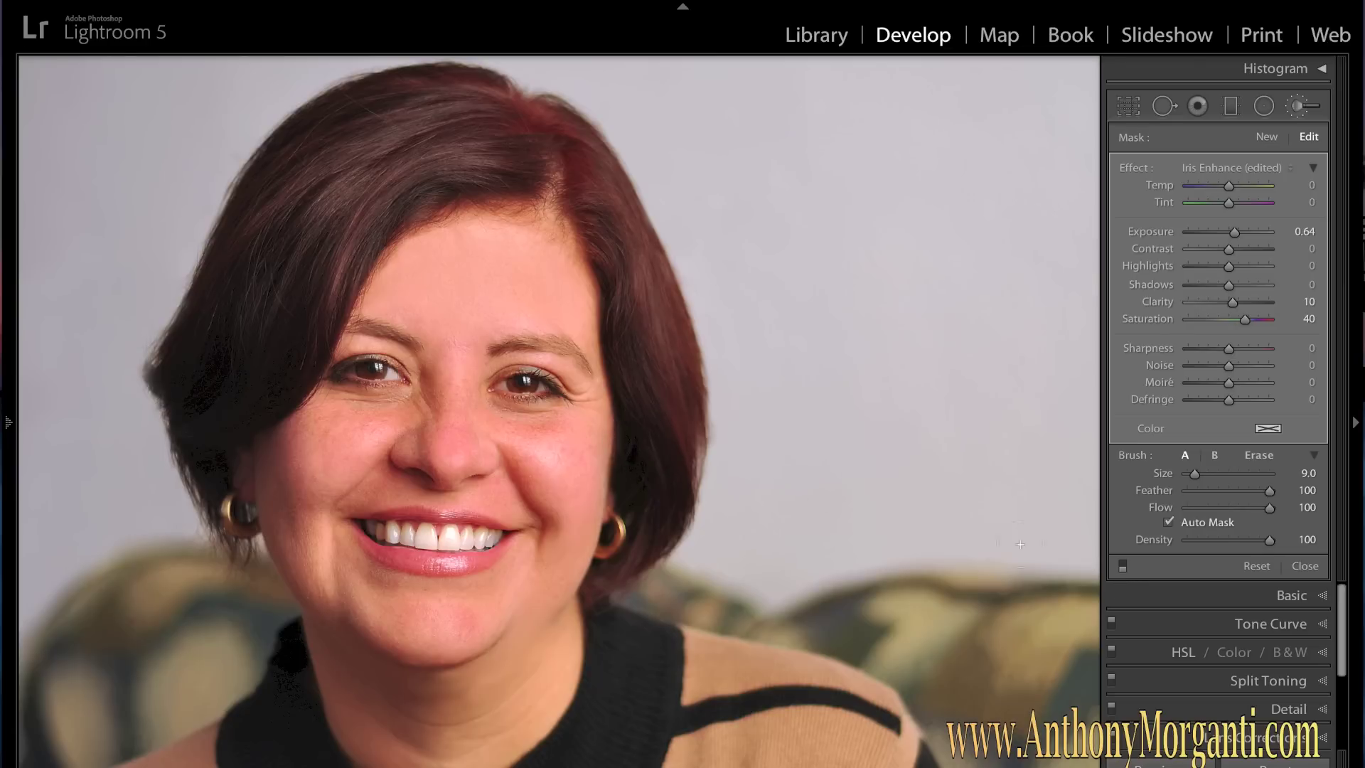
pyautogui.click(1123, 565)
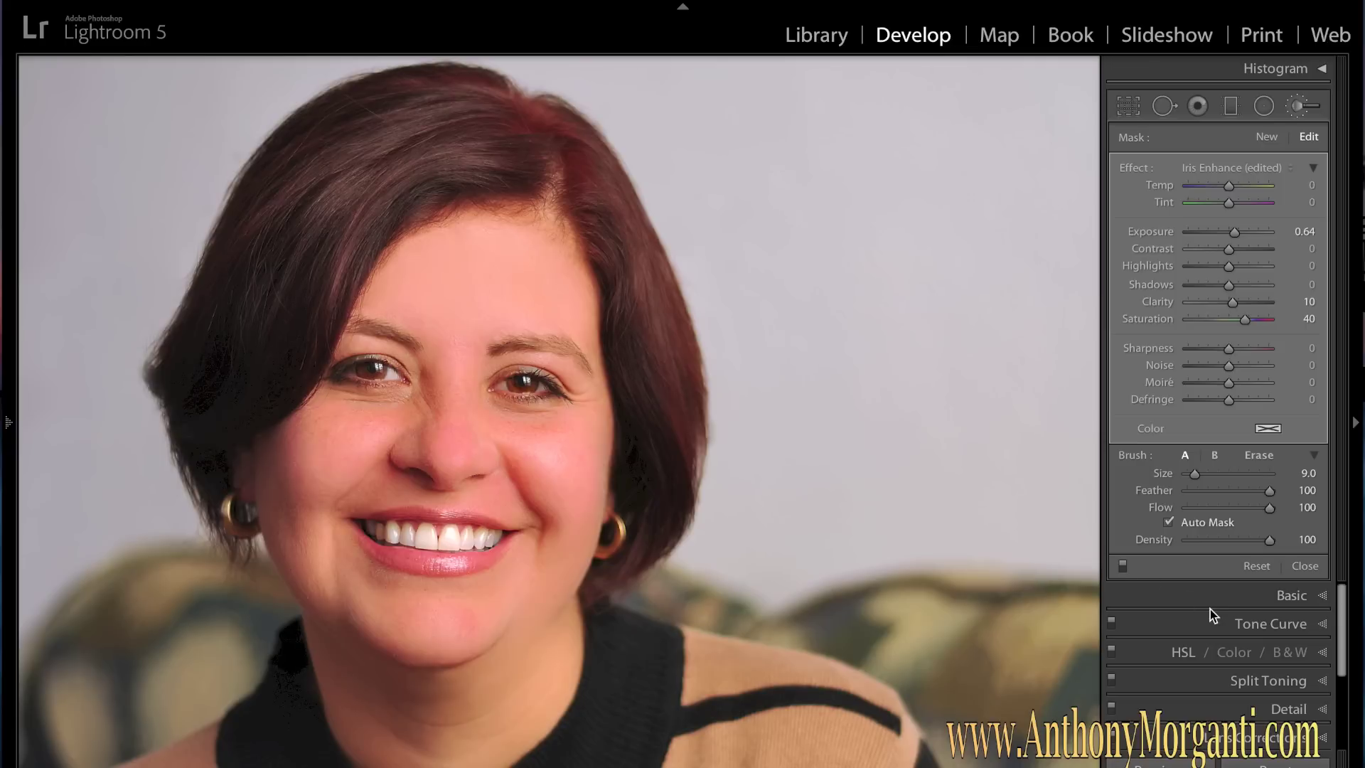
# - Begin a new brush mask, reset its effect values and load the Teeth Whitening preset
pyautogui.click(1268, 137)
pyautogui.keyDown('alt'); pyautogui.click(1139, 169); pyautogui.keyUp('alt')
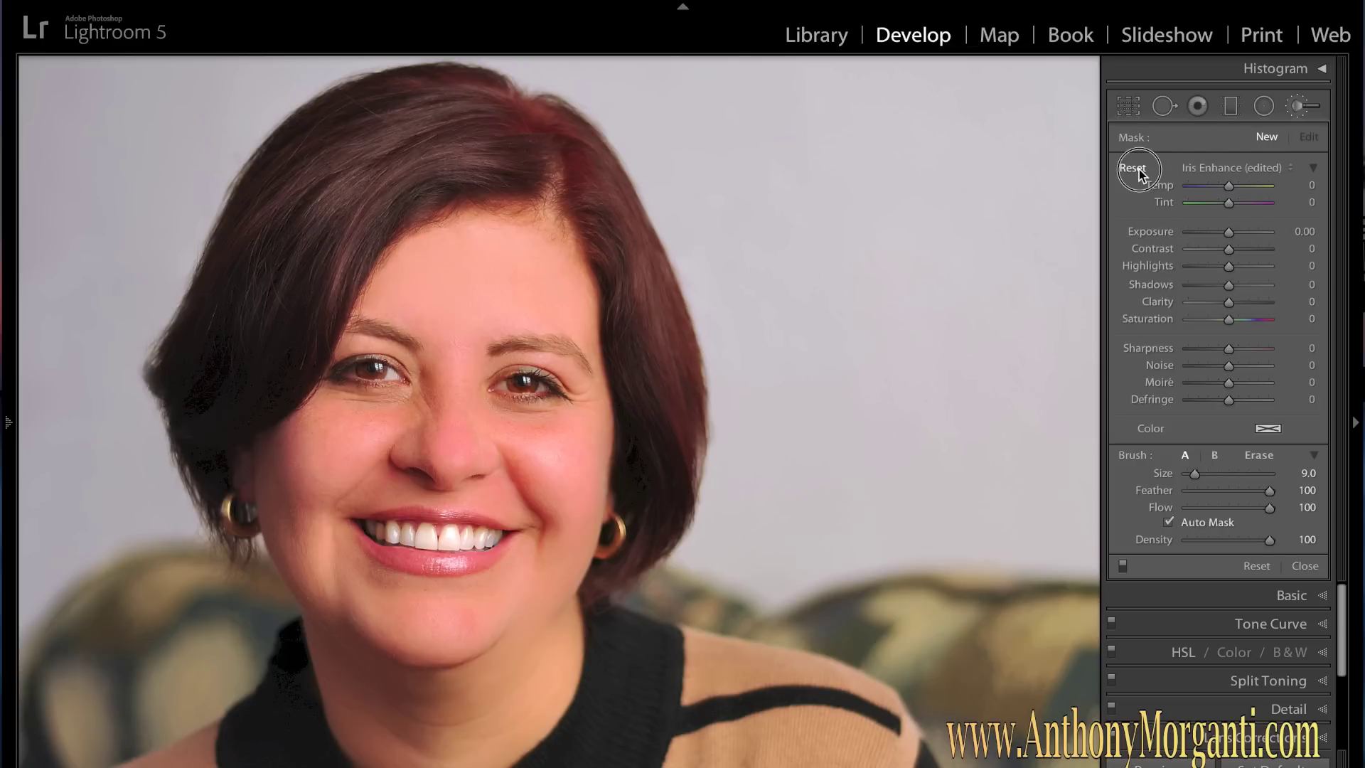
pyautogui.click(1222, 165)
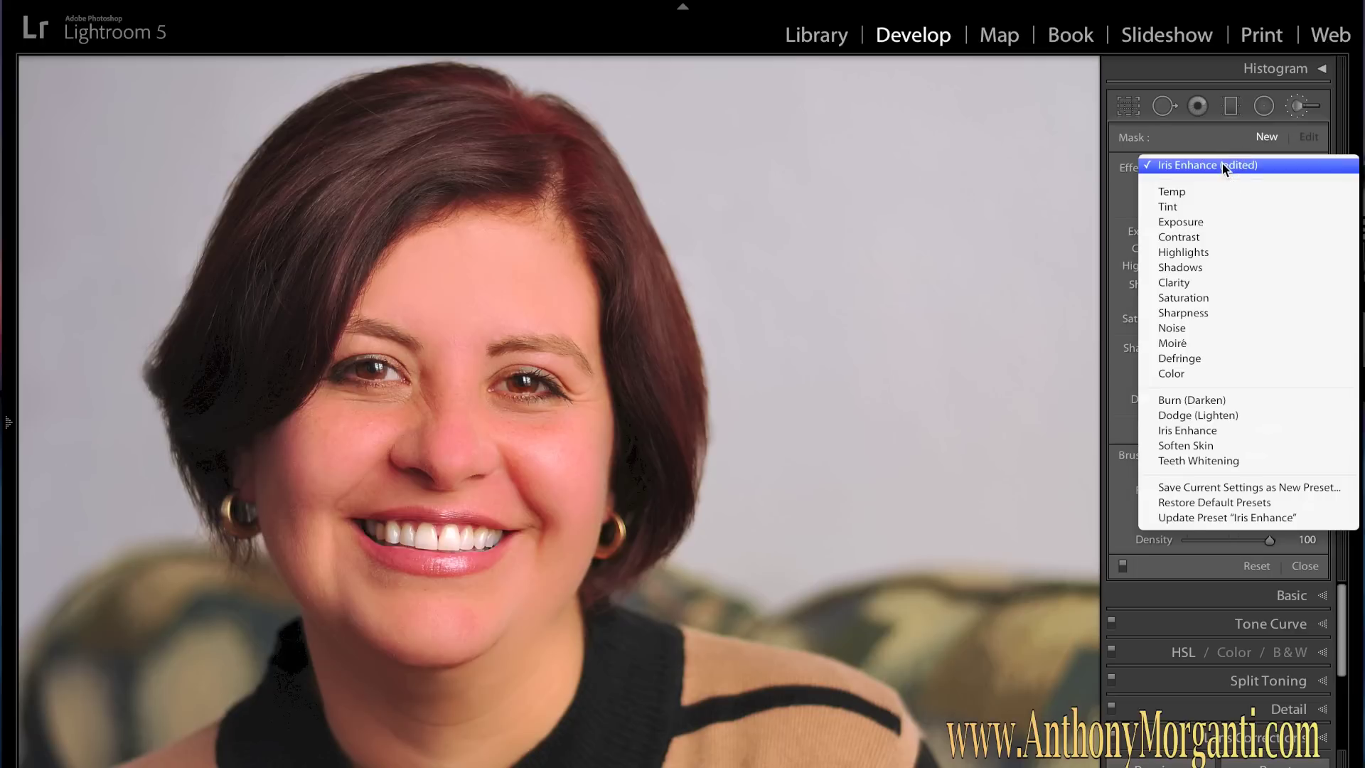
pyautogui.click(1194, 461)
# - Paint the Teeth Whitening effect across all the visible teeth in the smile
pyautogui.moveTo(348, 532)
pyautogui.mouseDown()
pyautogui.moveTo(407, 547)
pyautogui.moveTo(451, 533)
pyautogui.moveTo(391, 512)
pyautogui.moveTo(400, 527)
pyautogui.moveTo(443, 529)
pyautogui.moveTo(415, 537)
pyautogui.mouseUp()
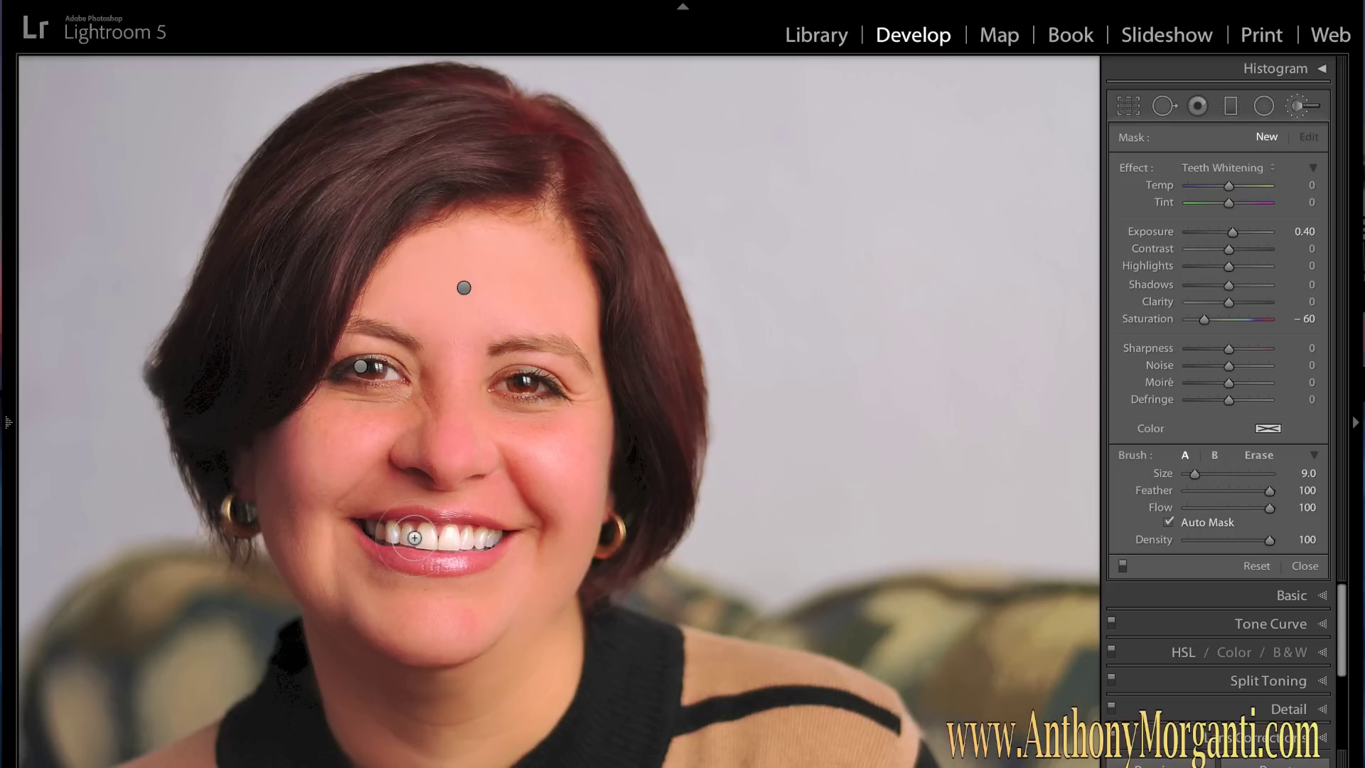
pyautogui.press('z')
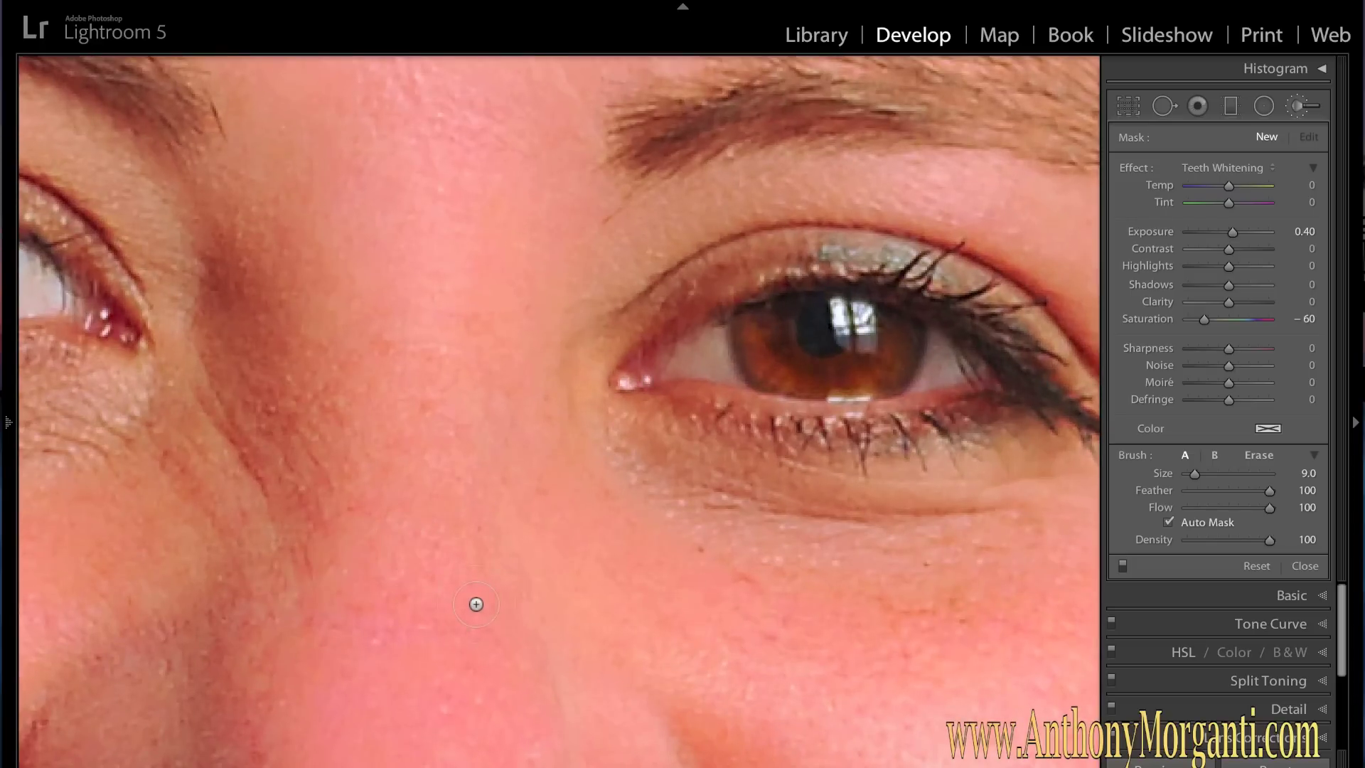
pyautogui.moveTo(475, 603); pyautogui.dragTo(585, 21)
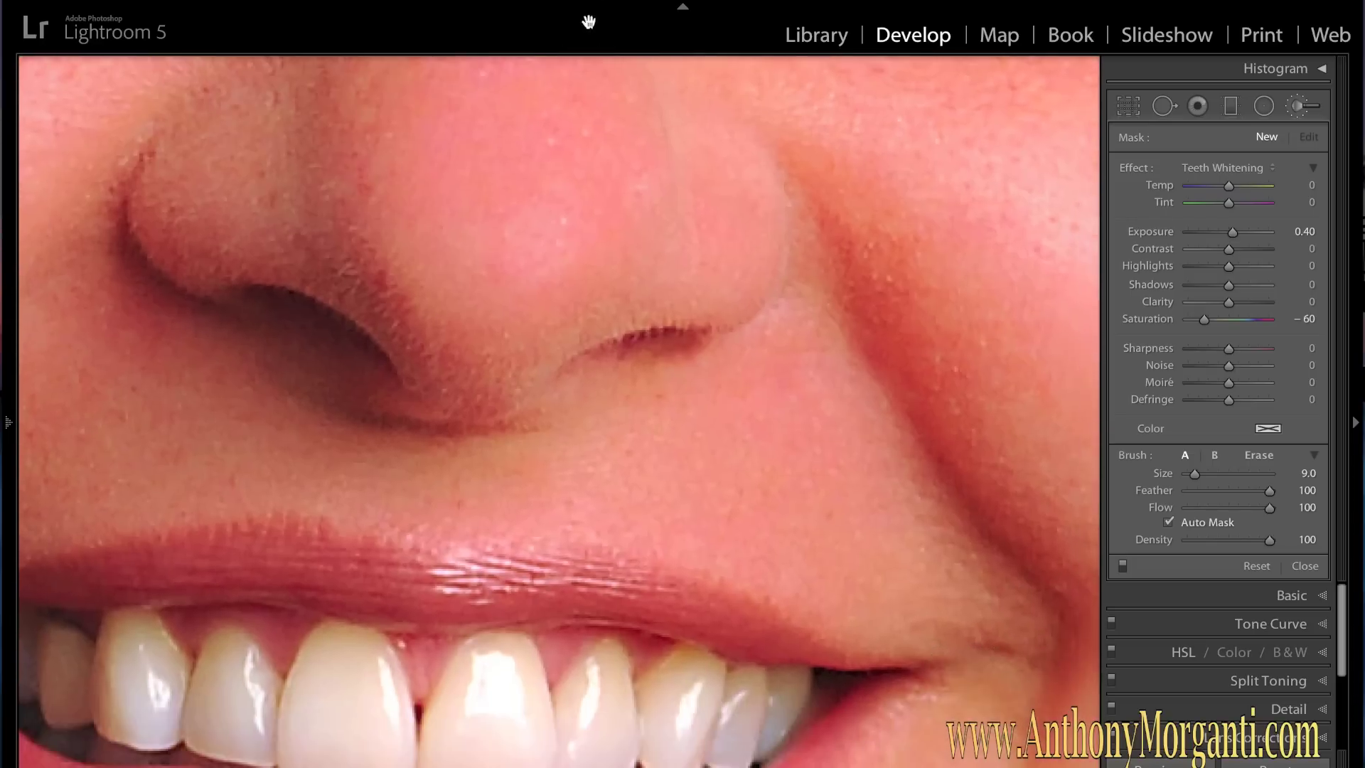
pyautogui.moveTo(395, 521); pyautogui.dragTo(604, 228)
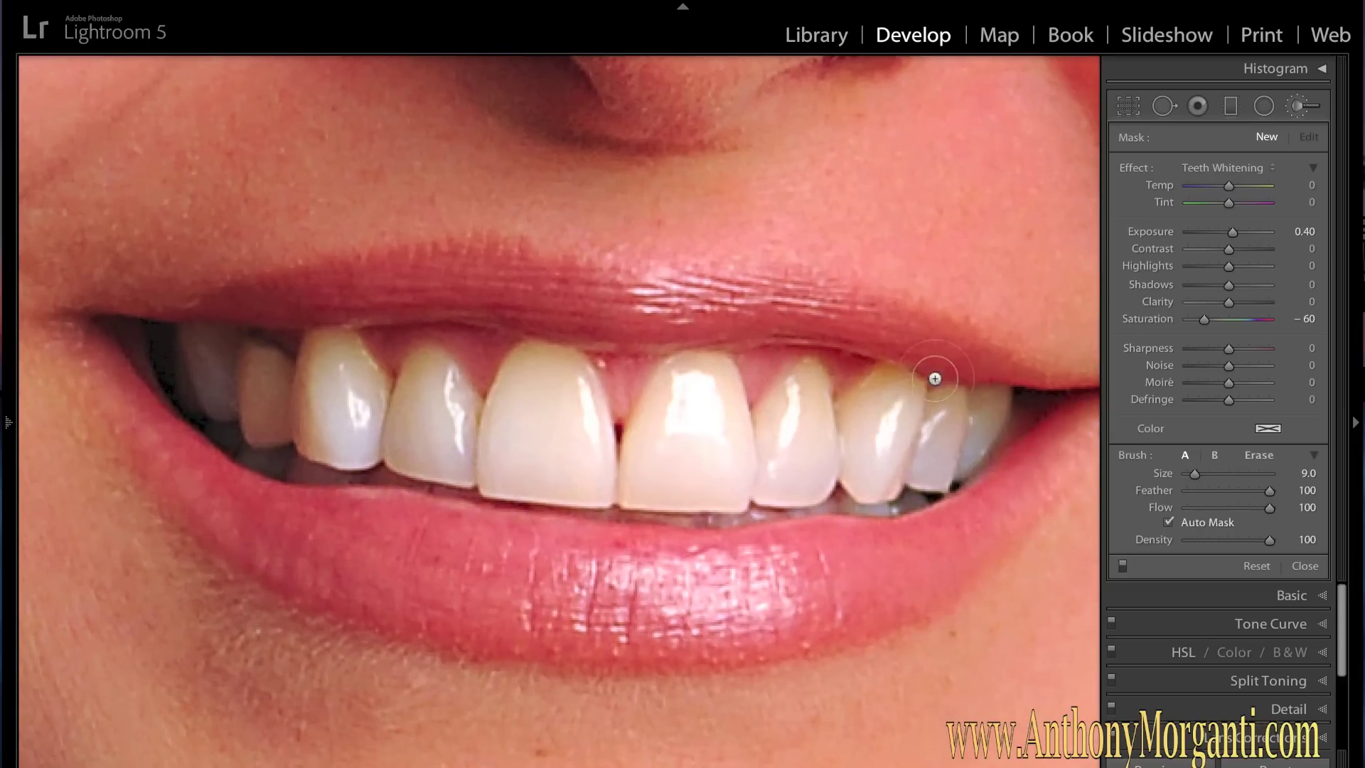
pyautogui.moveTo(961, 415)
pyautogui.mouseDown()
pyautogui.moveTo(992, 412)
pyautogui.moveTo(956, 400)
pyautogui.moveTo(920, 460)
pyautogui.moveTo(863, 410)
pyautogui.moveTo(864, 457)
pyautogui.moveTo(882, 418)
pyautogui.moveTo(875, 473)
pyautogui.moveTo(940, 452)
pyautogui.moveTo(803, 430)
pyautogui.moveTo(790, 388)
pyautogui.moveTo(791, 465)
pyautogui.moveTo(770, 477)
pyautogui.moveTo(724, 418)
pyautogui.moveTo(683, 402)
pyautogui.moveTo(702, 395)
pyautogui.moveTo(690, 399)
pyautogui.moveTo(690, 448)
pyautogui.moveTo(734, 461)
pyautogui.moveTo(686, 422)
pyautogui.moveTo(706, 427)
pyautogui.moveTo(678, 450)
pyautogui.moveTo(592, 467)
pyautogui.moveTo(530, 434)
pyautogui.moveTo(541, 415)
pyautogui.moveTo(593, 416)
pyautogui.moveTo(566, 446)
pyautogui.moveTo(550, 426)
pyautogui.moveTo(541, 445)
pyautogui.moveTo(537, 434)
pyautogui.moveTo(537, 466)
pyautogui.moveTo(530, 433)
pyautogui.moveTo(511, 466)
pyautogui.moveTo(703, 476)
pyautogui.moveTo(651, 483)
pyautogui.moveTo(706, 489)
pyautogui.moveTo(682, 488)
pyautogui.moveTo(680, 445)
pyautogui.moveTo(691, 385)
pyautogui.moveTo(710, 384)
pyautogui.moveTo(608, 452)
pyautogui.moveTo(541, 388)
pyautogui.moveTo(541, 364)
pyautogui.moveTo(459, 405)
pyautogui.moveTo(423, 387)
pyautogui.moveTo(422, 452)
pyautogui.moveTo(435, 429)
pyautogui.moveTo(430, 445)
pyautogui.moveTo(335, 415)
pyautogui.moveTo(316, 431)
pyautogui.moveTo(278, 399)
pyautogui.moveTo(329, 360)
pyautogui.moveTo(268, 396)
pyautogui.moveTo(259, 376)
pyautogui.moveTo(198, 390)
pyautogui.moveTo(220, 369)
pyautogui.moveTo(427, 420)
pyautogui.moveTo(711, 458)
pyautogui.mouseUp()
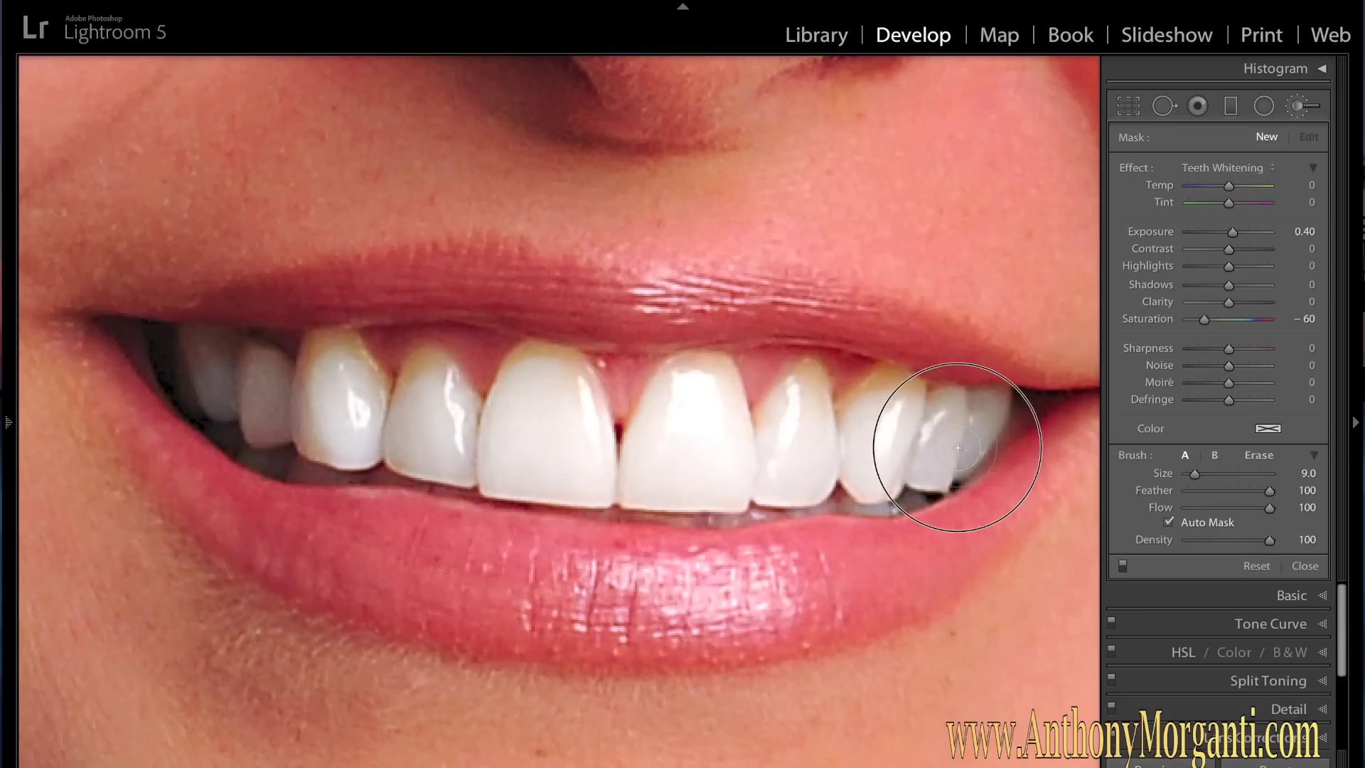
pyautogui.moveTo(767, 450); pyautogui.dragTo(807, 443)
# - Compare the whole portrait with and without the brush adjustments, and view it side by side as before and after
pyautogui.press('z')
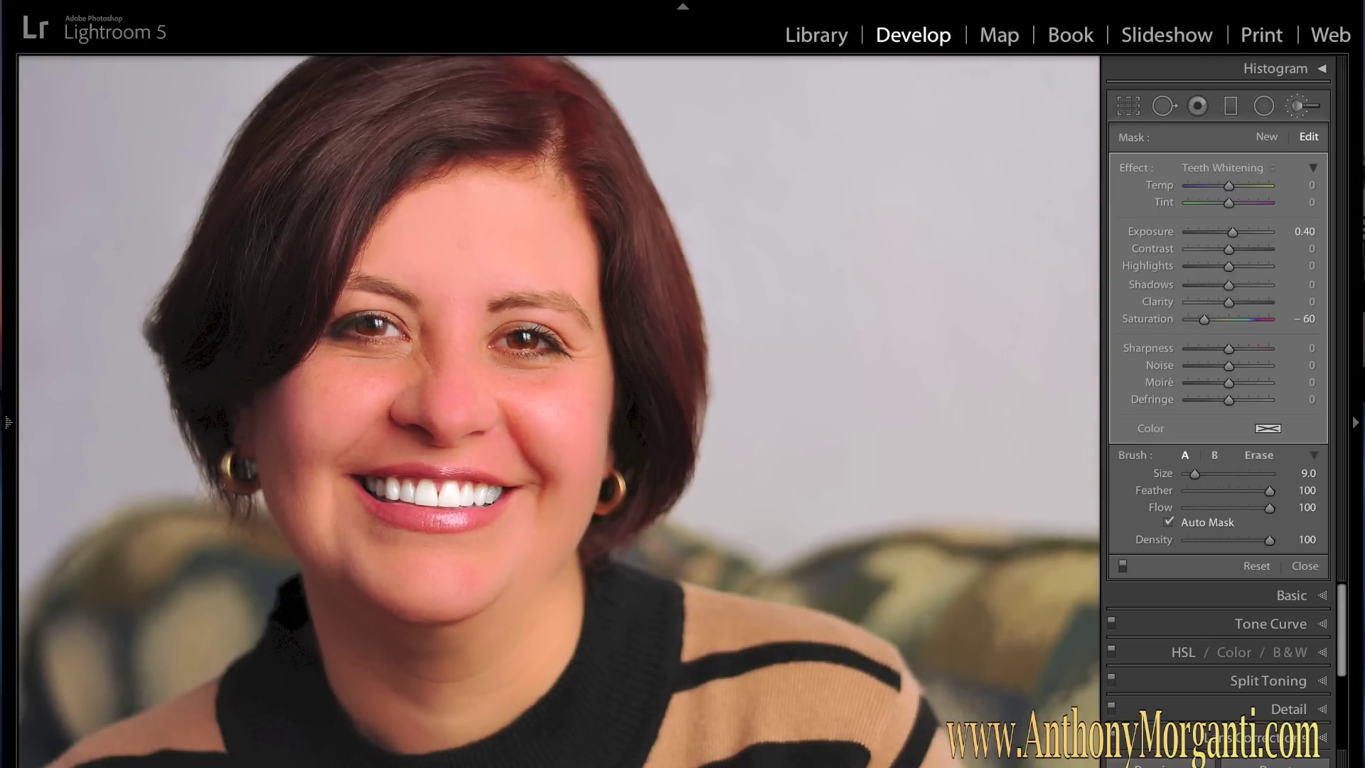
pyautogui.click(1122, 565)
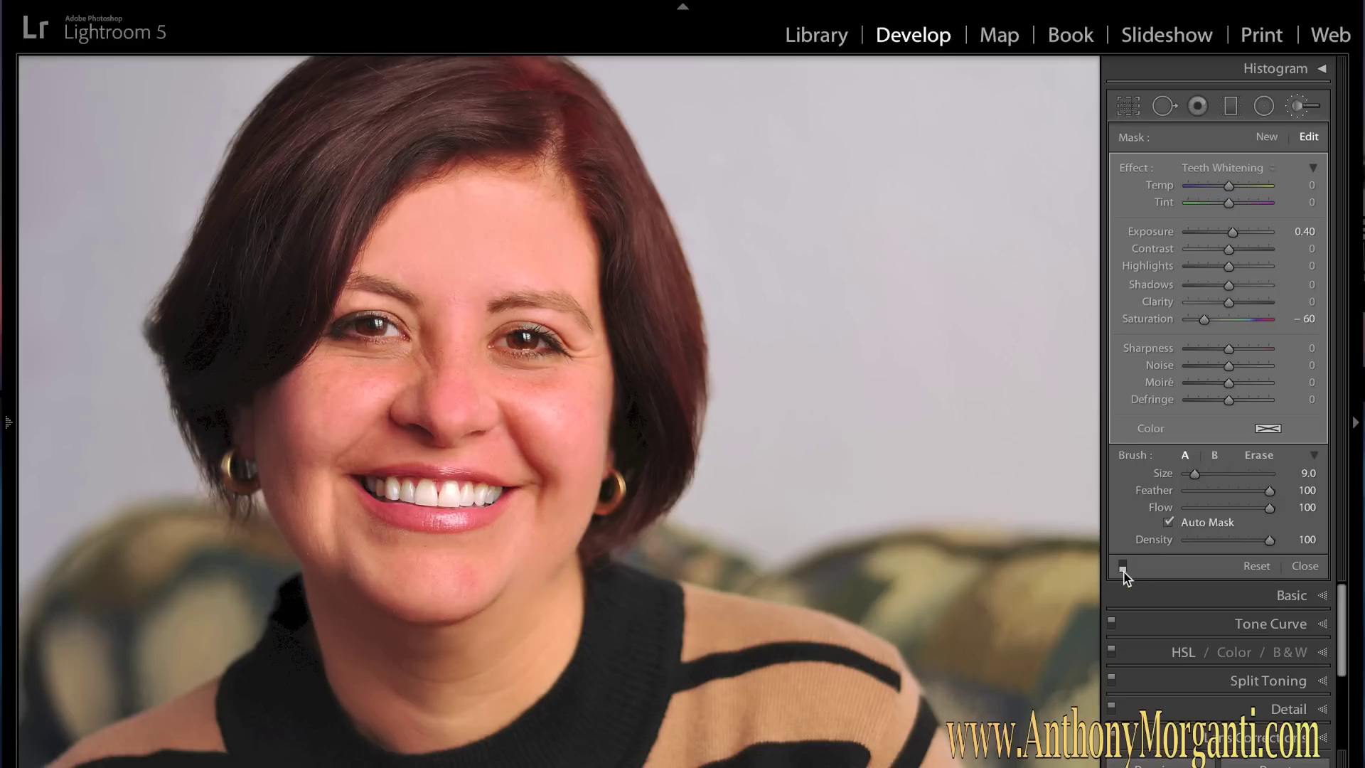
pyautogui.click(1123, 564)
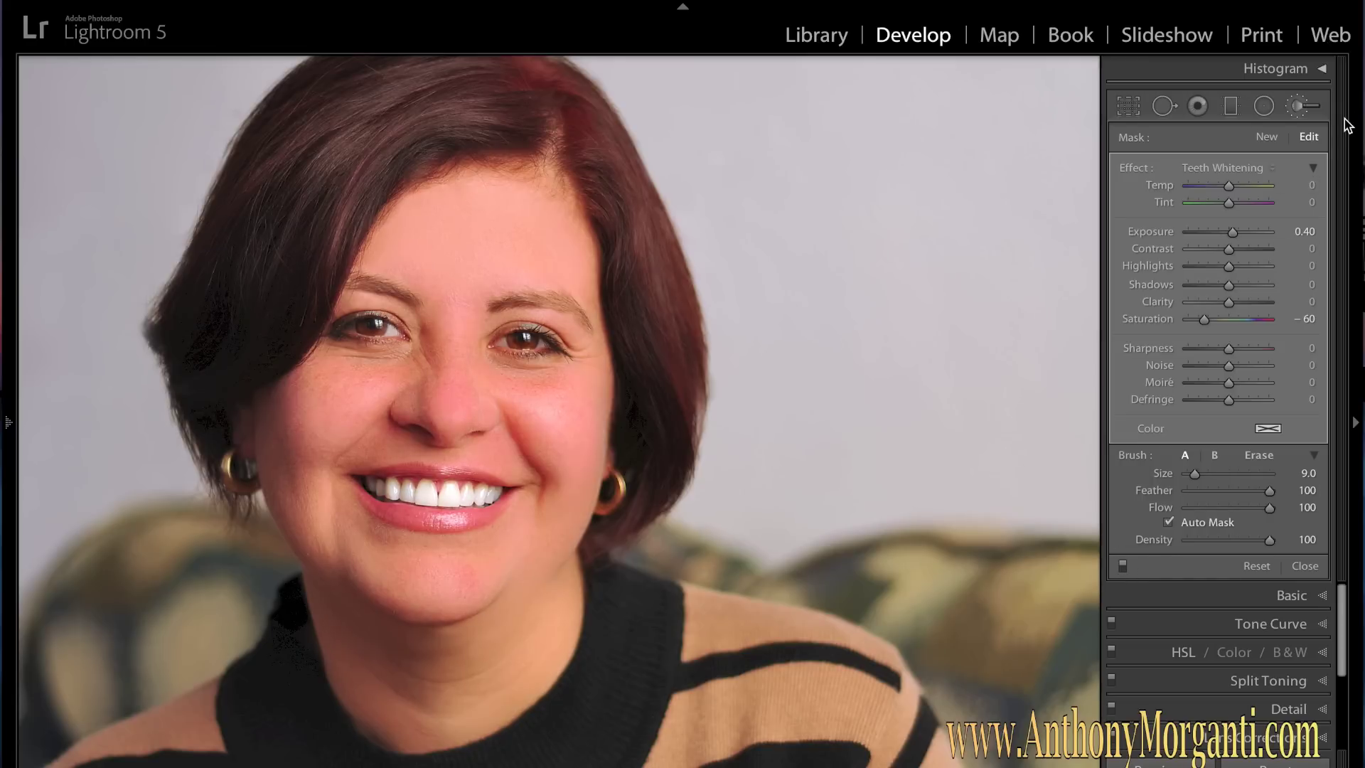
pyautogui.press('y')
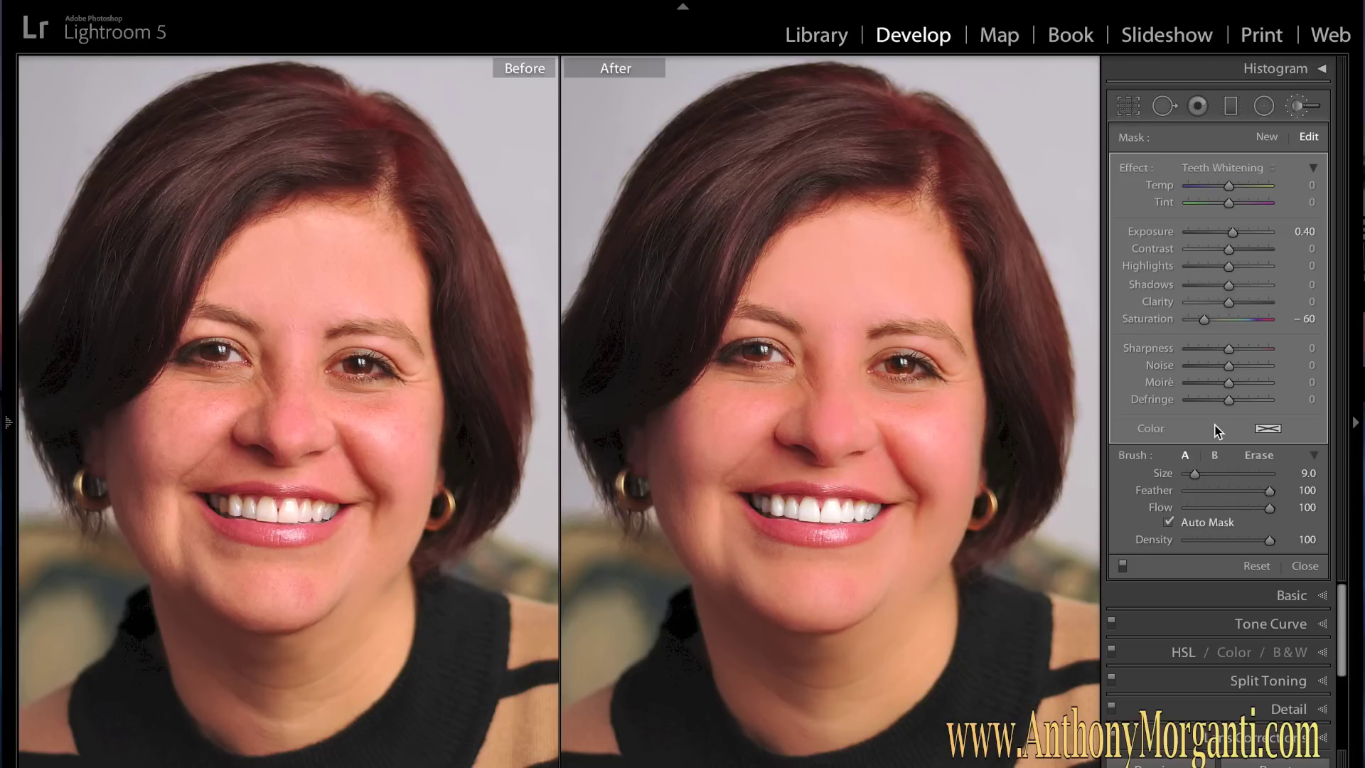
pyautogui.press('y')
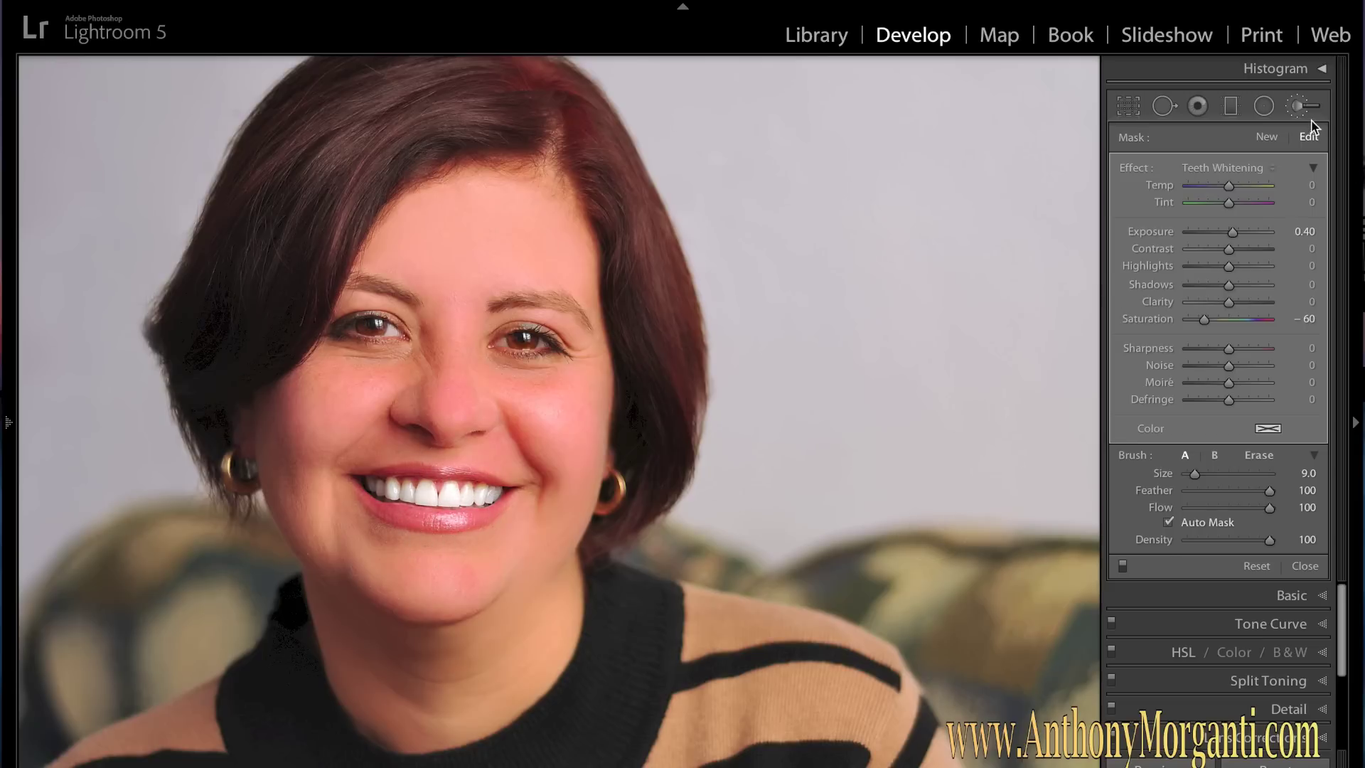
# - Begin a new brush mask, reset its effect values, and set Clarity to 67 and Sharpness to 41
pyautogui.click(1268, 138)
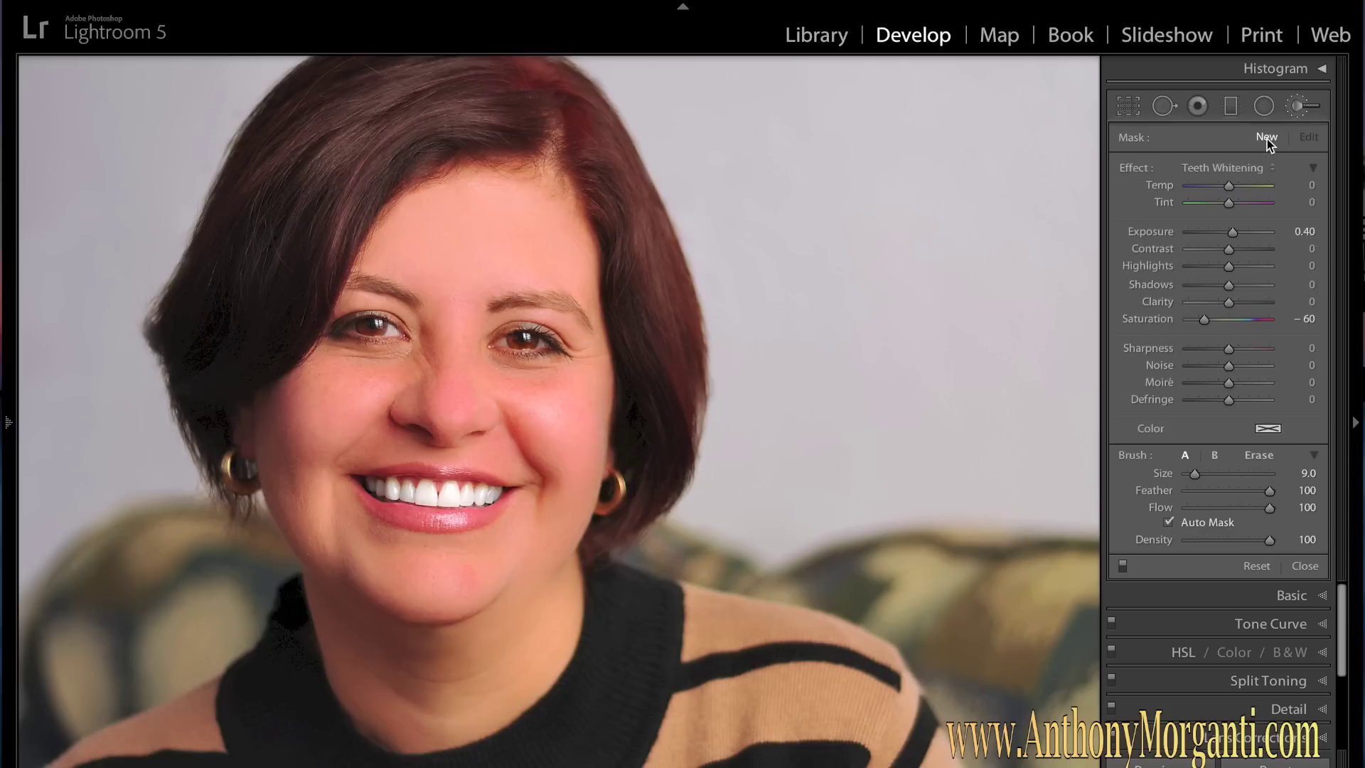
pyautogui.doubleClick(1146, 165)
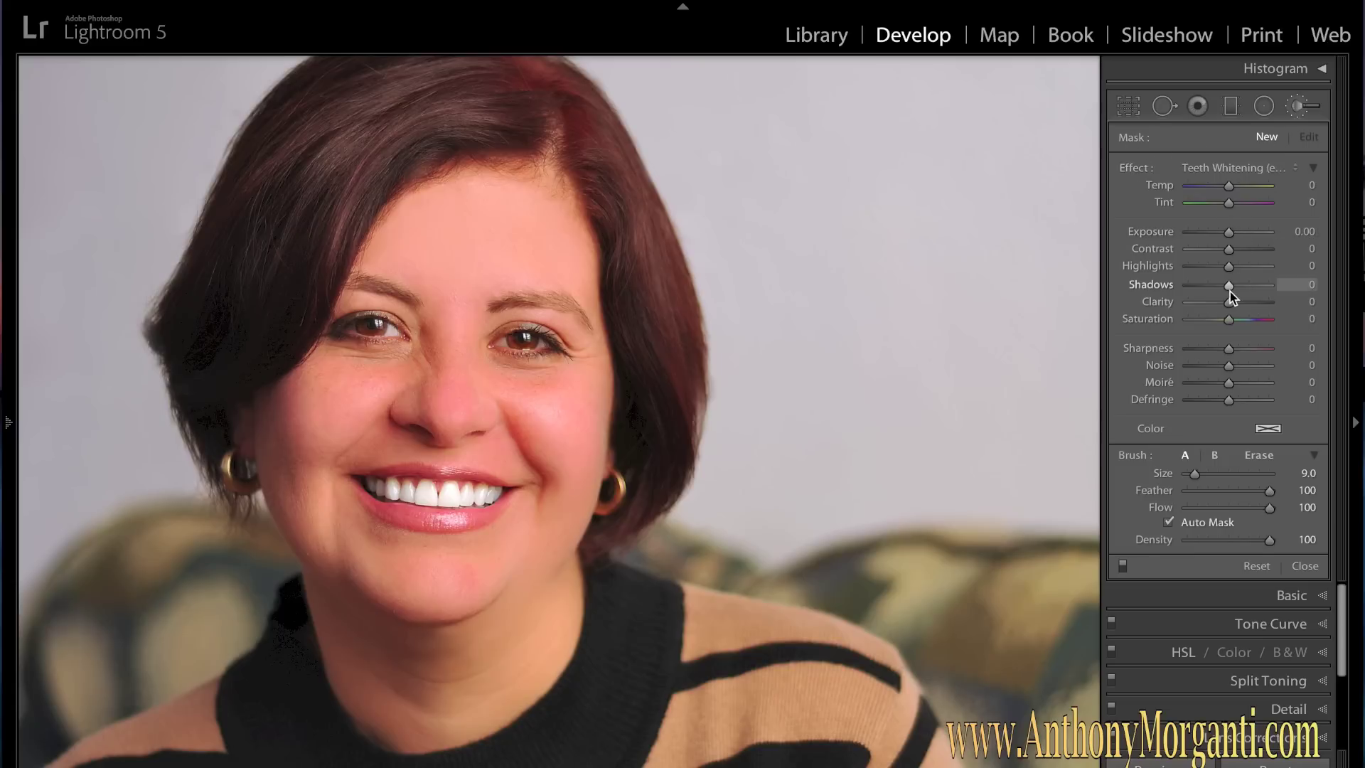
pyautogui.moveTo(1230, 301); pyautogui.dragTo(1256, 303)
pyautogui.moveTo(1229, 349); pyautogui.dragTo(1246, 348)
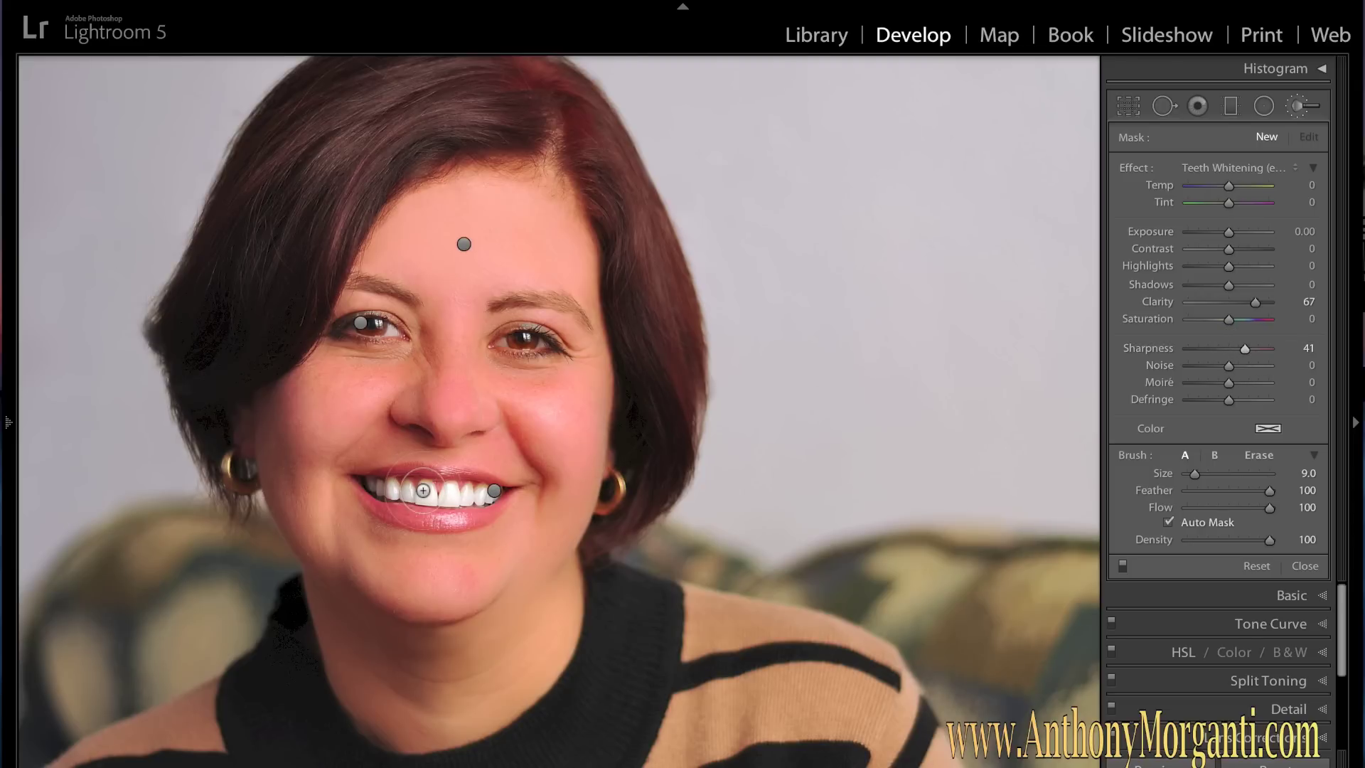
# - Reduce the brush size to 3.0 and paint the clarity and sharpness effect over the upper and lower lips
pyautogui.hotkey('ctrl', '=')
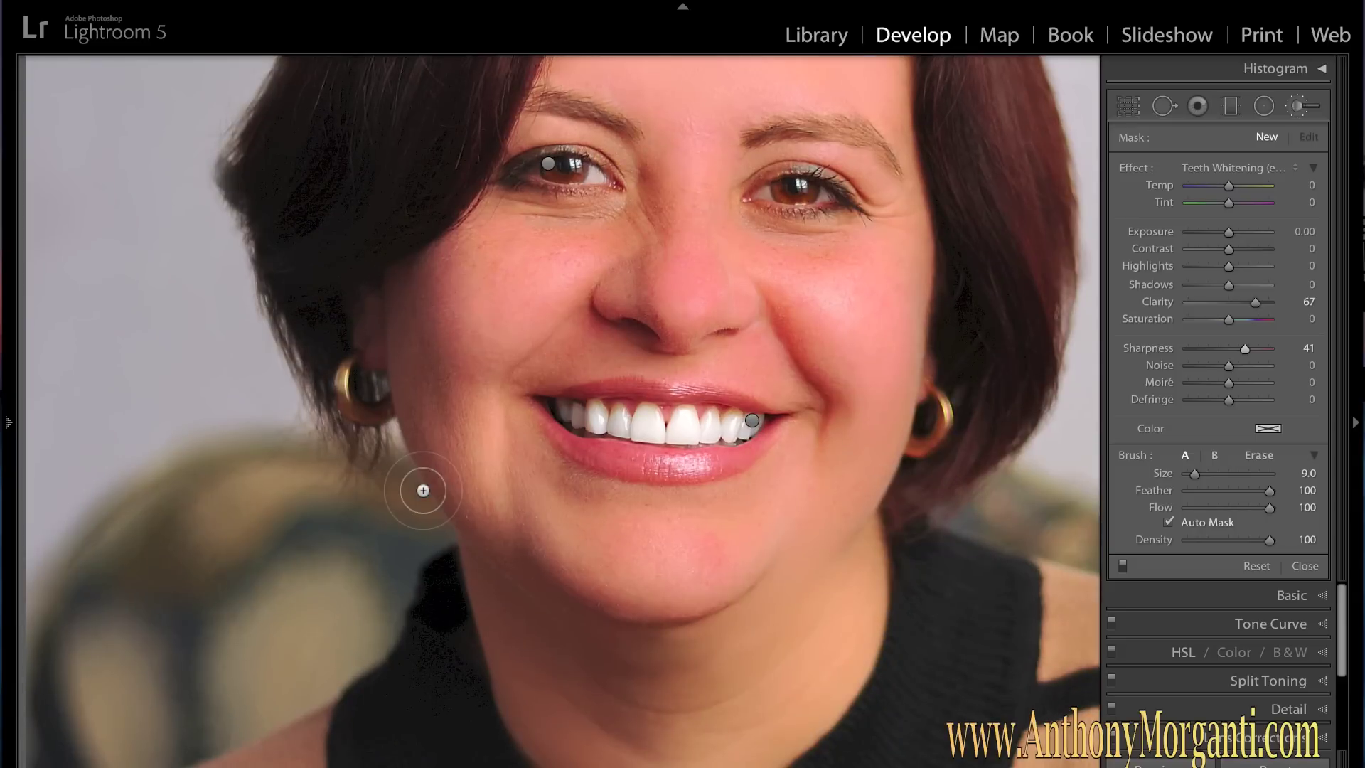
pyautogui.scroll(-6, 597, 389)
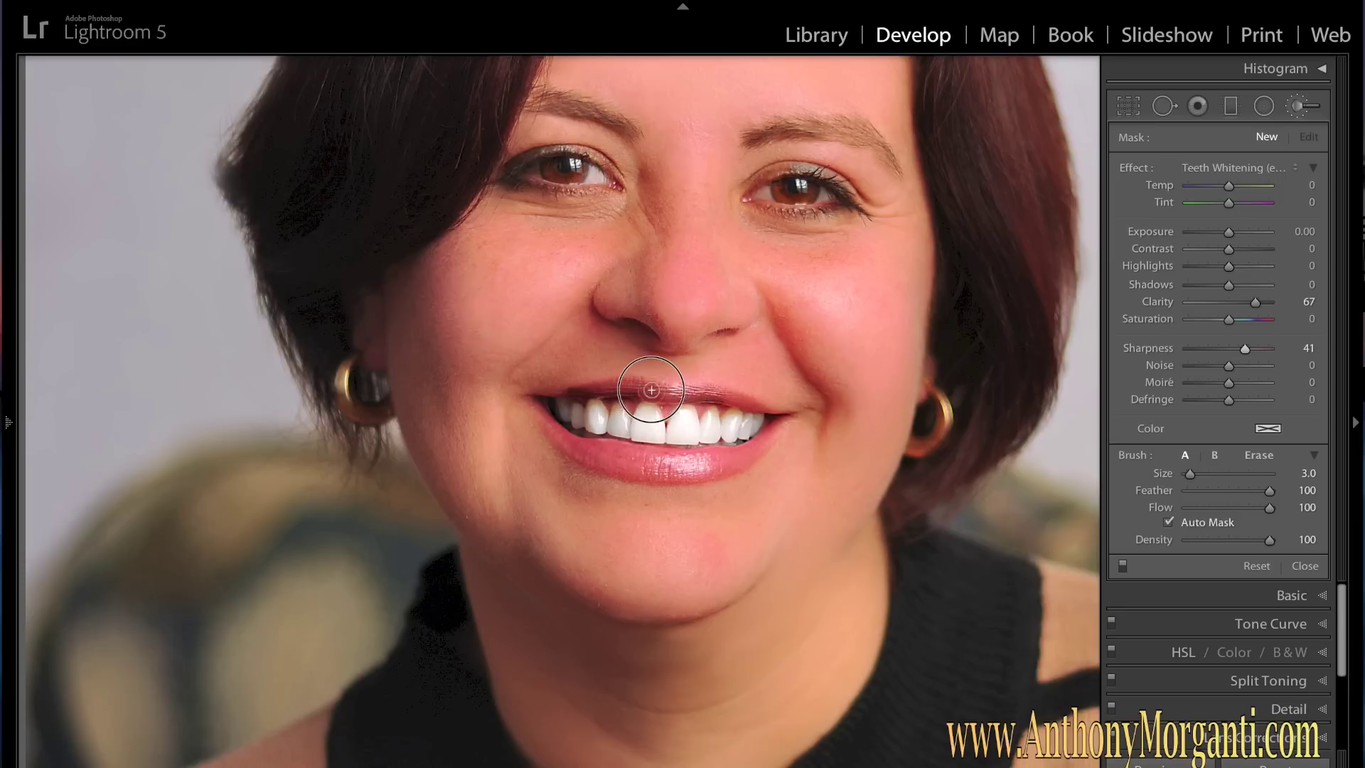
pyautogui.click(766, 411)
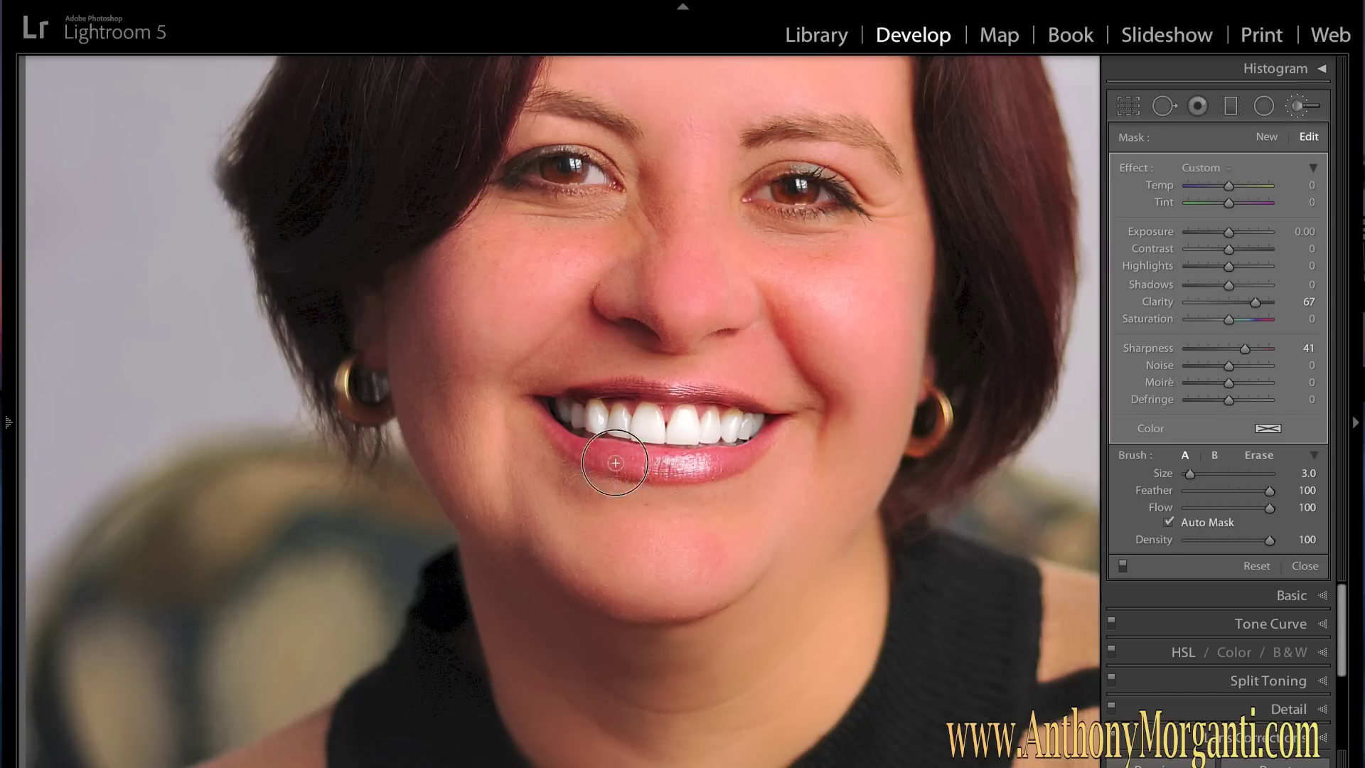
pyautogui.moveTo(548, 430)
pyautogui.mouseDown()
pyautogui.moveTo(688, 469)
pyautogui.moveTo(745, 470)
pyautogui.moveTo(782, 430)
pyautogui.mouseUp()
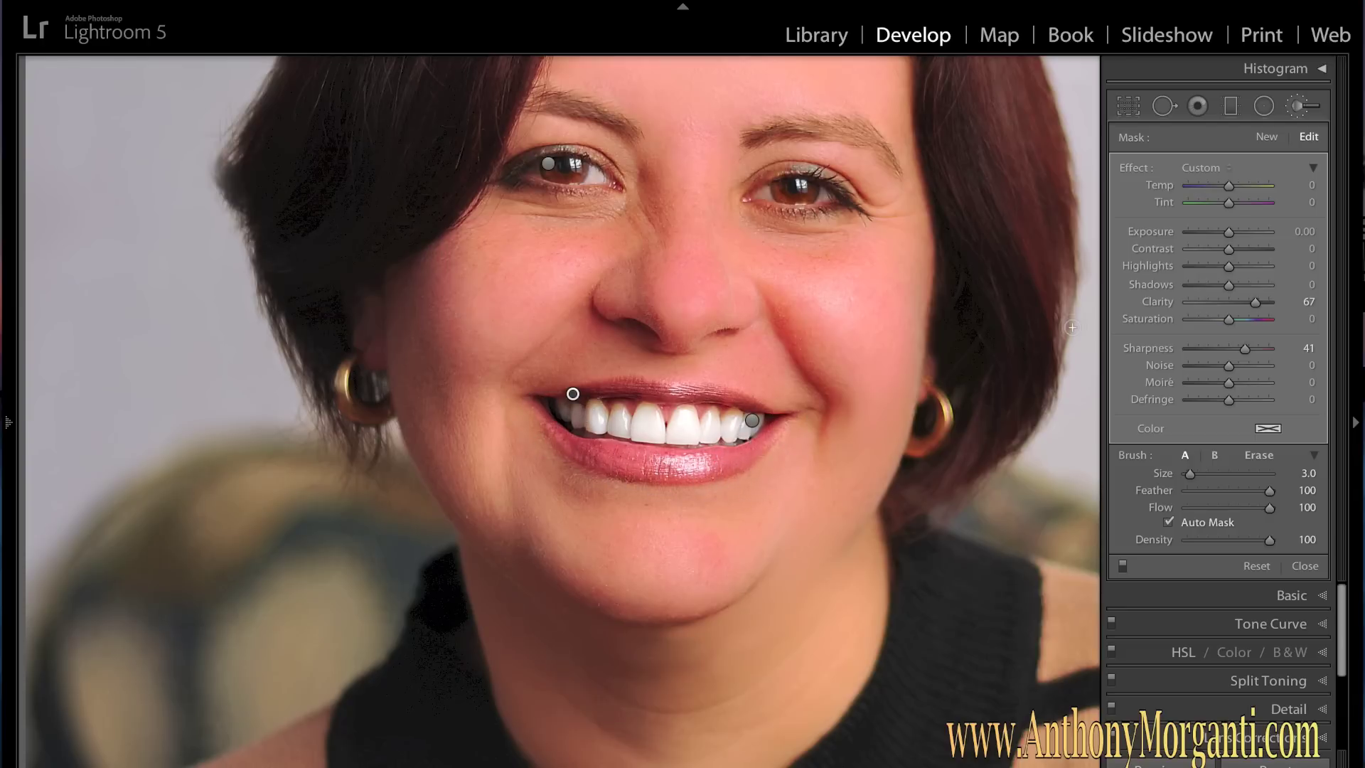
# - Lower the lip mask's Clarity to 39 and Sharpness to 32
pyautogui.press('z')
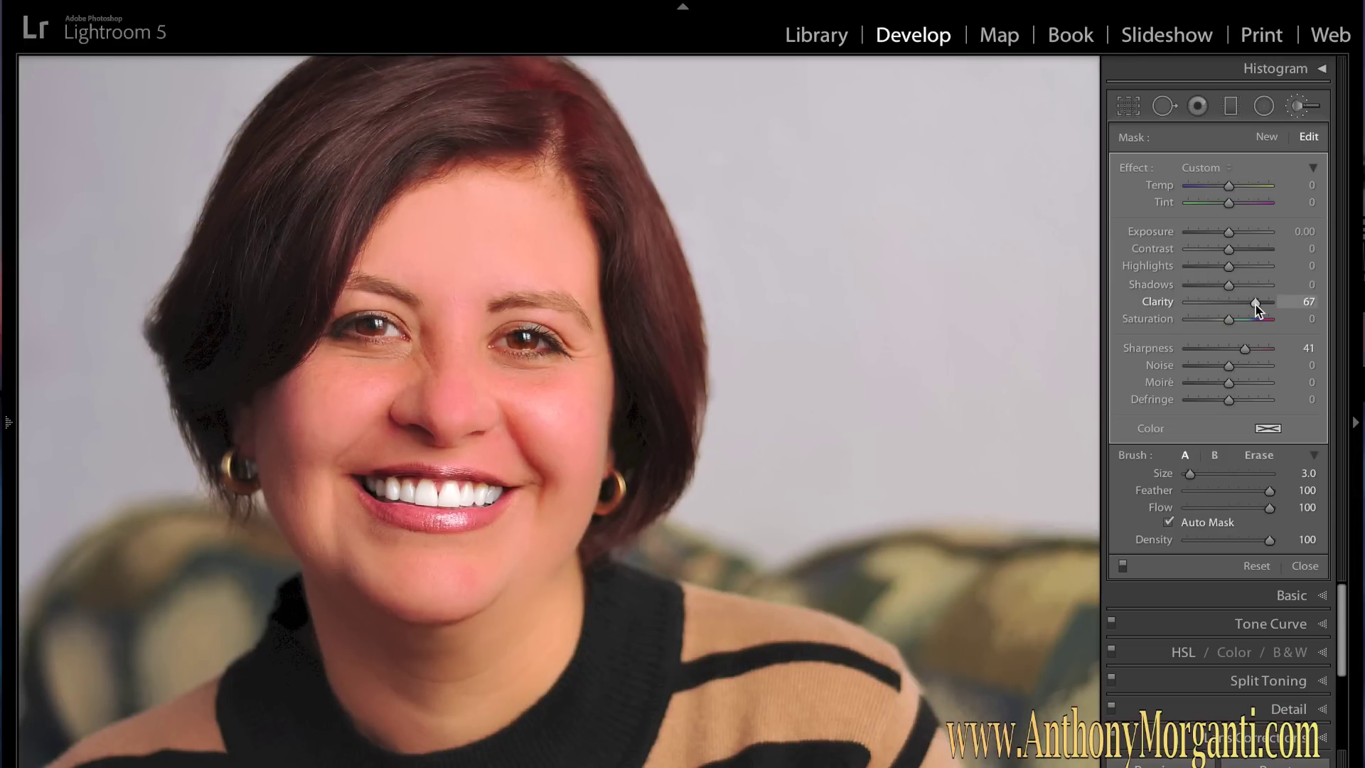
pyautogui.moveTo(1256, 305); pyautogui.dragTo(1242, 304)
pyautogui.click(1244, 349)
pyautogui.moveTo(1244, 349); pyautogui.dragTo(1241, 349)
# - Compare the before and after versions side by side to check the lips and teeth
pyautogui.press('y')
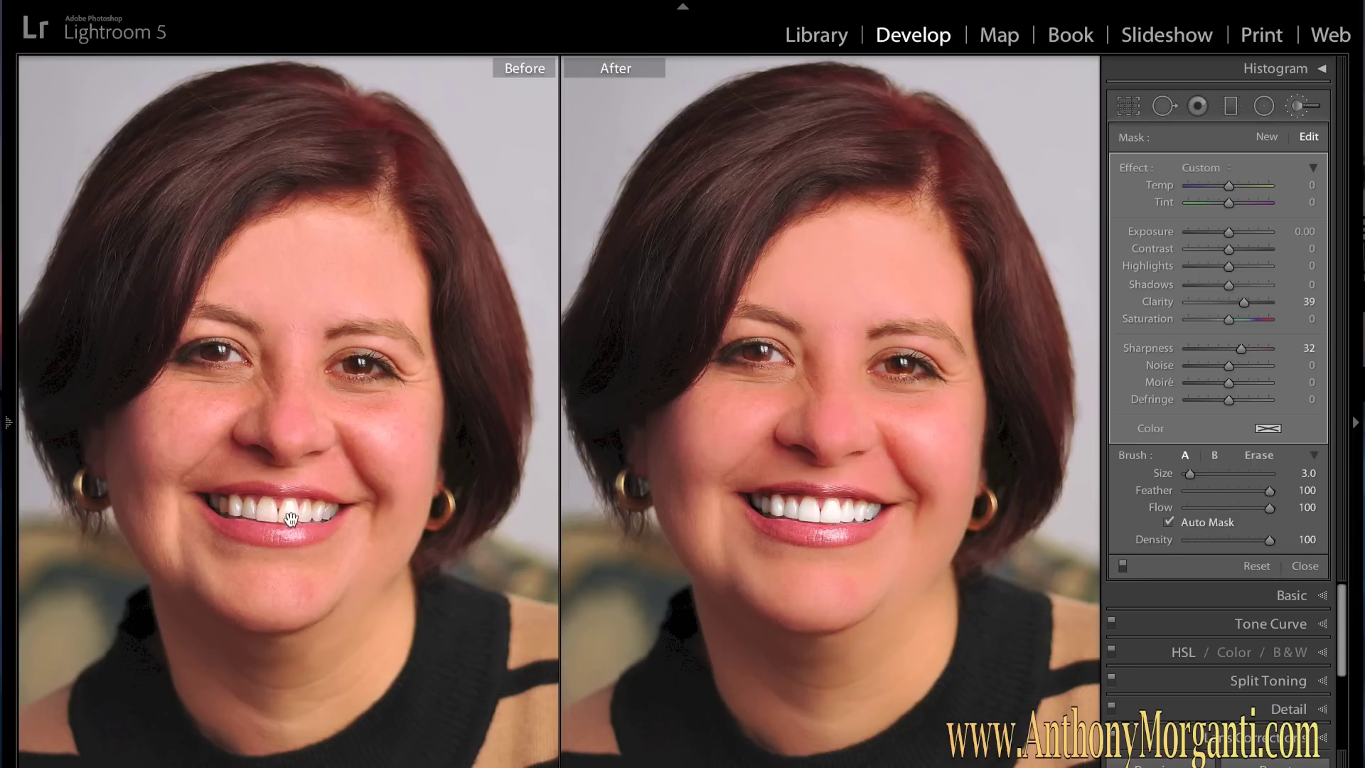
pyautogui.moveTo(797, 548)
pyautogui.press('y')
# - Begin a new brush mask, reset its effect values, and set Contrast to 27, Highlights to 48 and Clarity to 20
pyautogui.moveTo(913, 304)
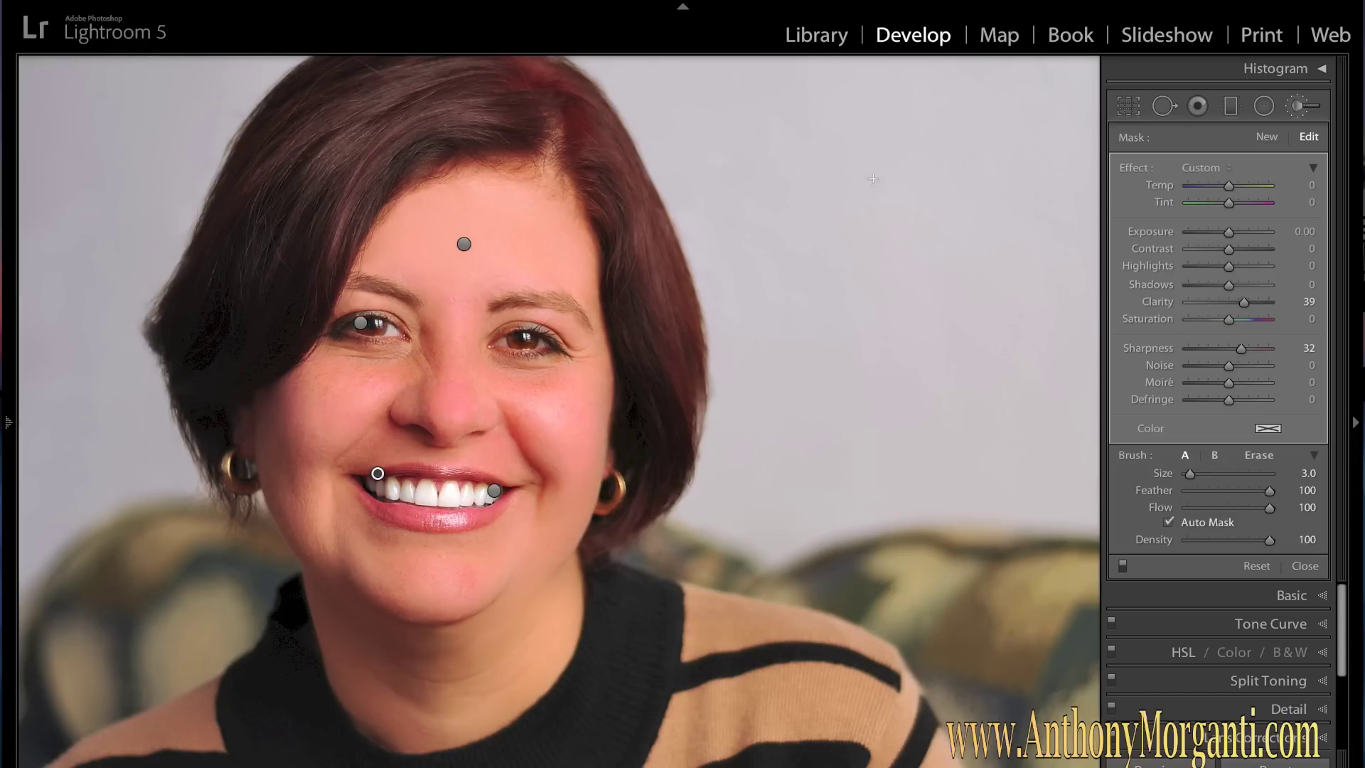
pyautogui.click(1269, 138)
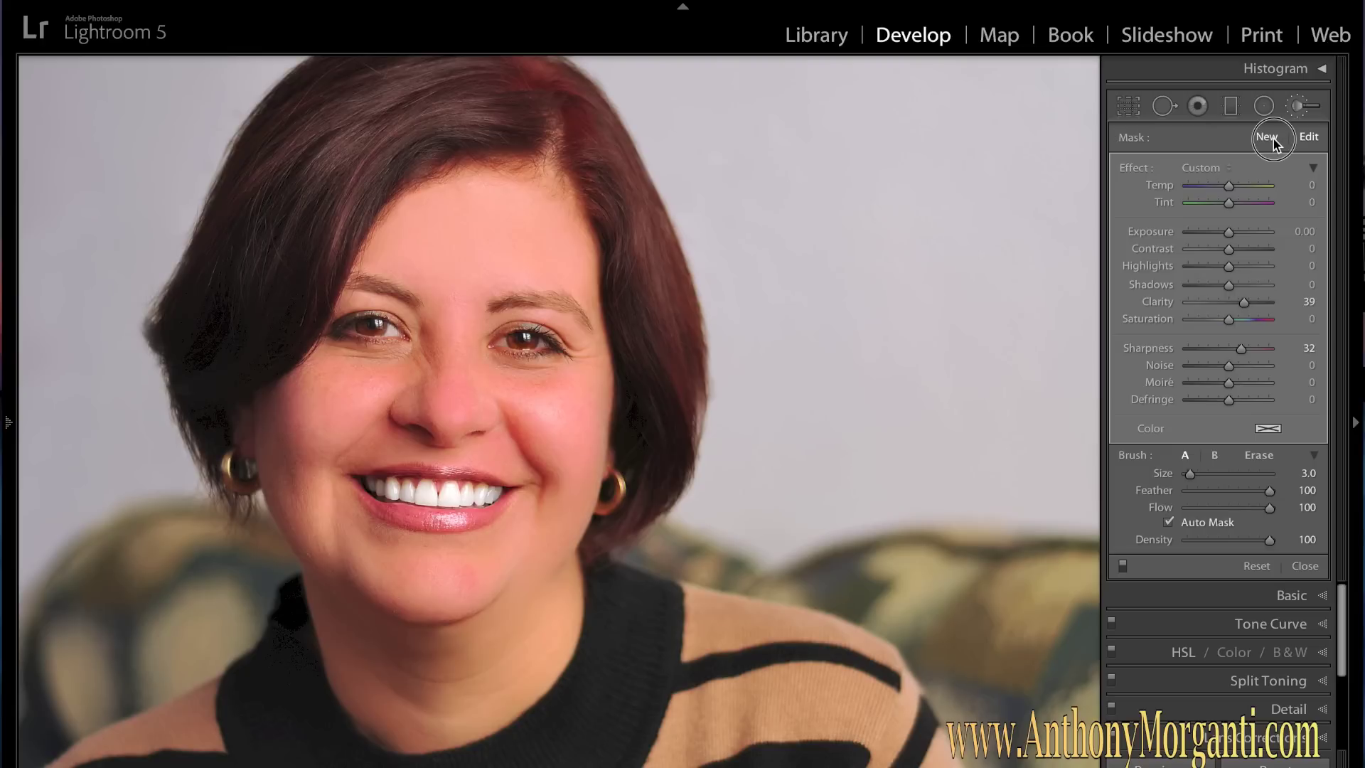
pyautogui.doubleClick(1144, 169)
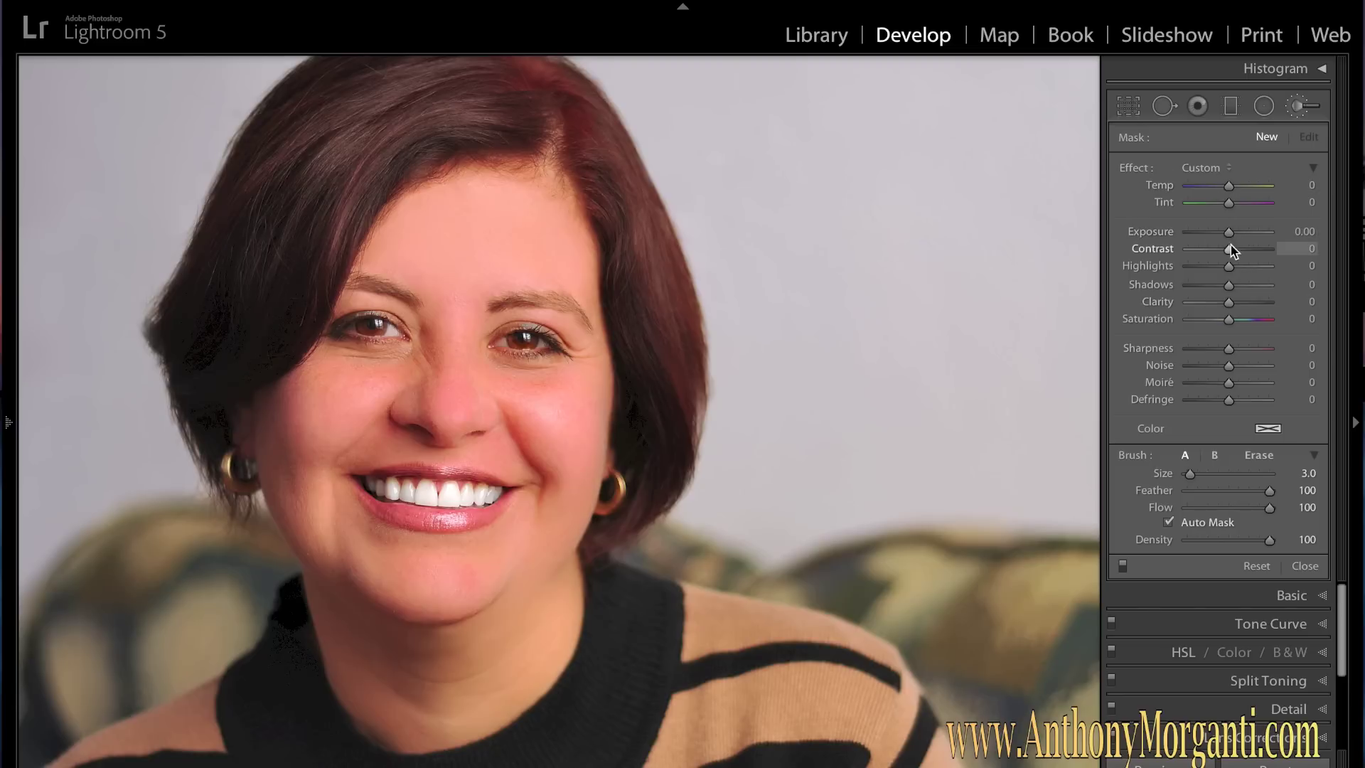
pyautogui.moveTo(1229, 253); pyautogui.dragTo(1239, 254)
pyautogui.moveTo(1229, 270); pyautogui.dragTo(1246, 272)
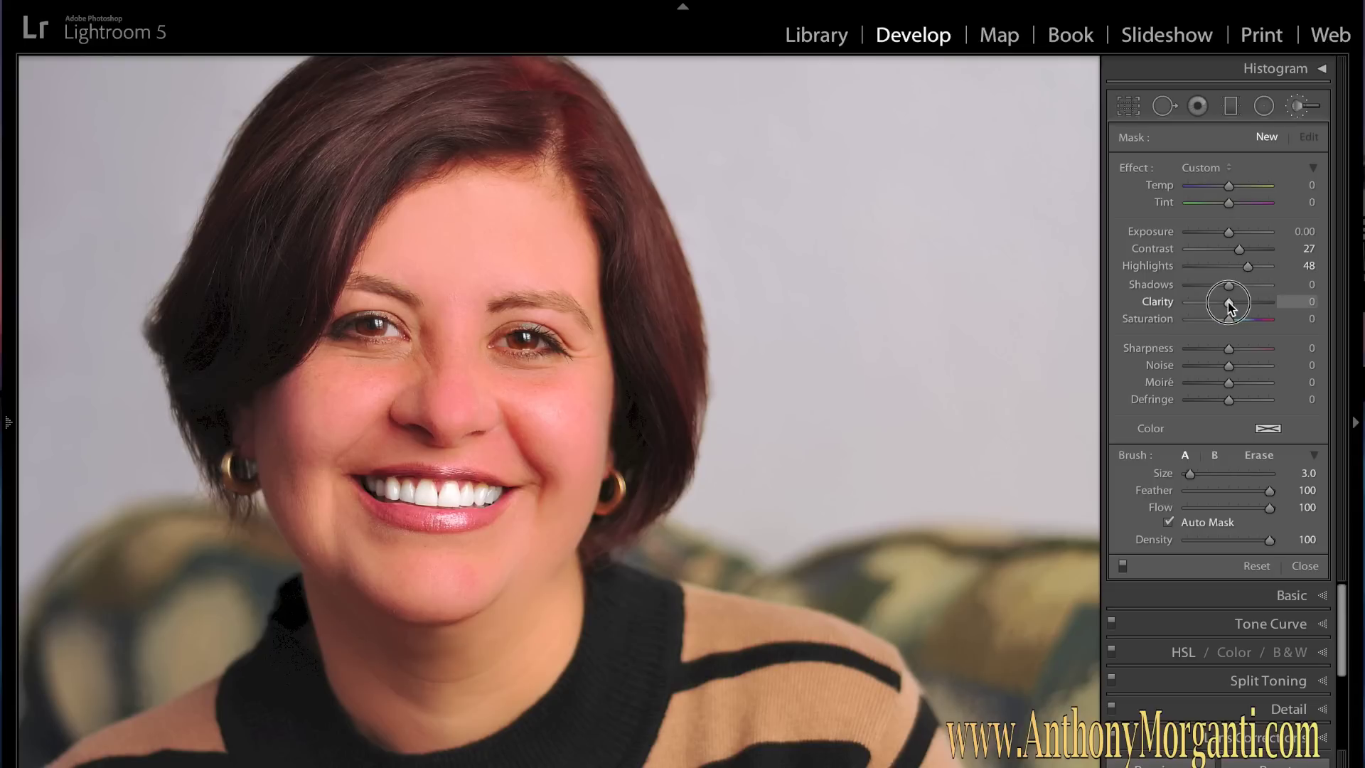
pyautogui.moveTo(1230, 306); pyautogui.dragTo(1236, 302)
# - Increase the brush size to 7.0, paint the effect over the hair, and compare the before and after versions
pyautogui.scroll(4, 477, 109)
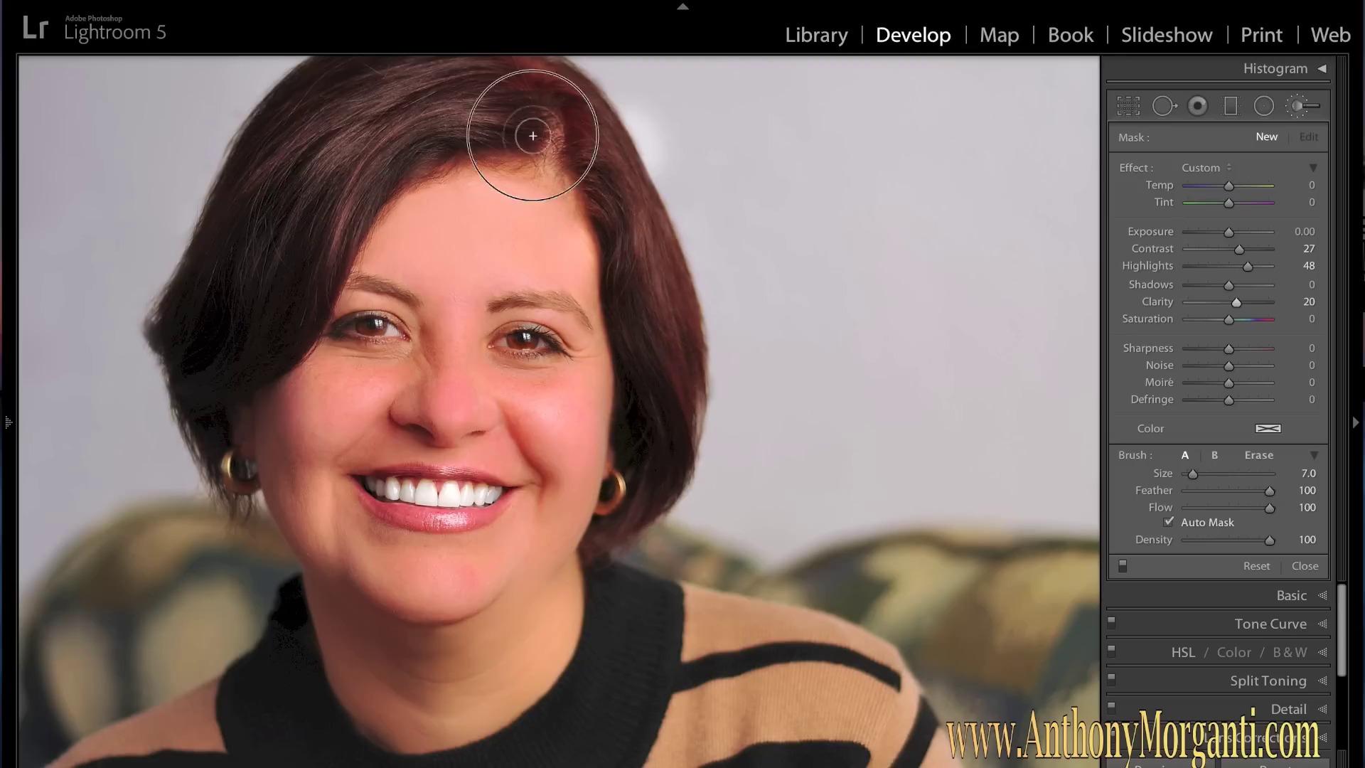
pyautogui.click(457, 86)
pyautogui.press('y')
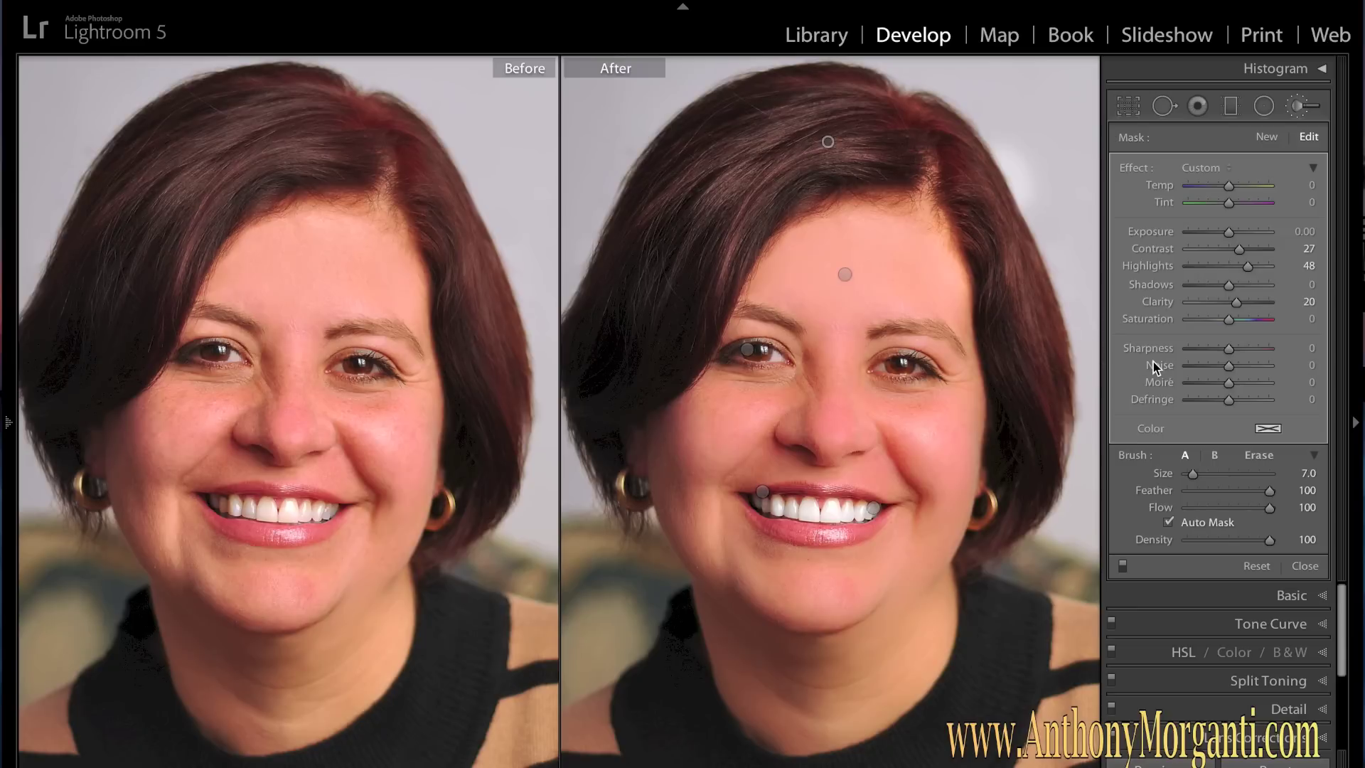
pyautogui.press('y')
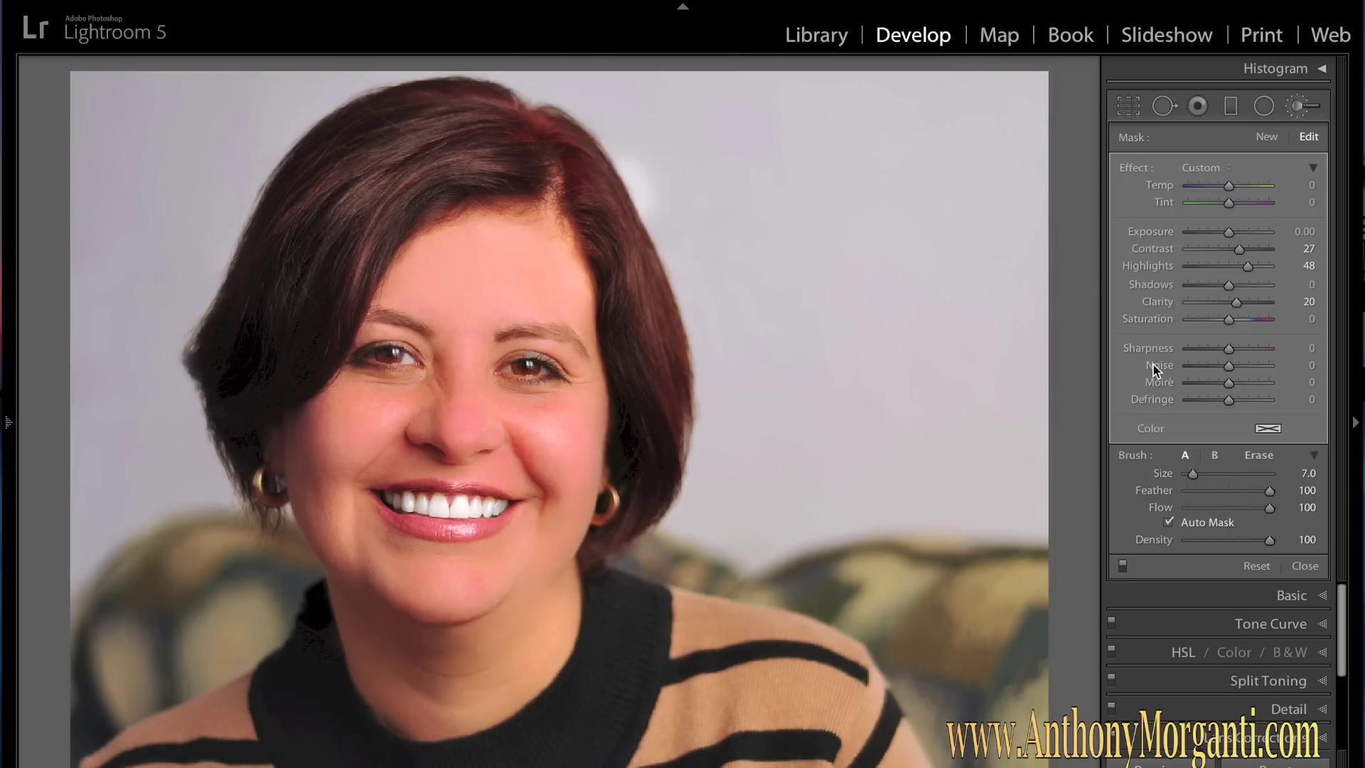
# - Start another new brush mask, reset its effect values, and set Clarity to 53 and Sharpness to 36
pyautogui.click(1303, 105)
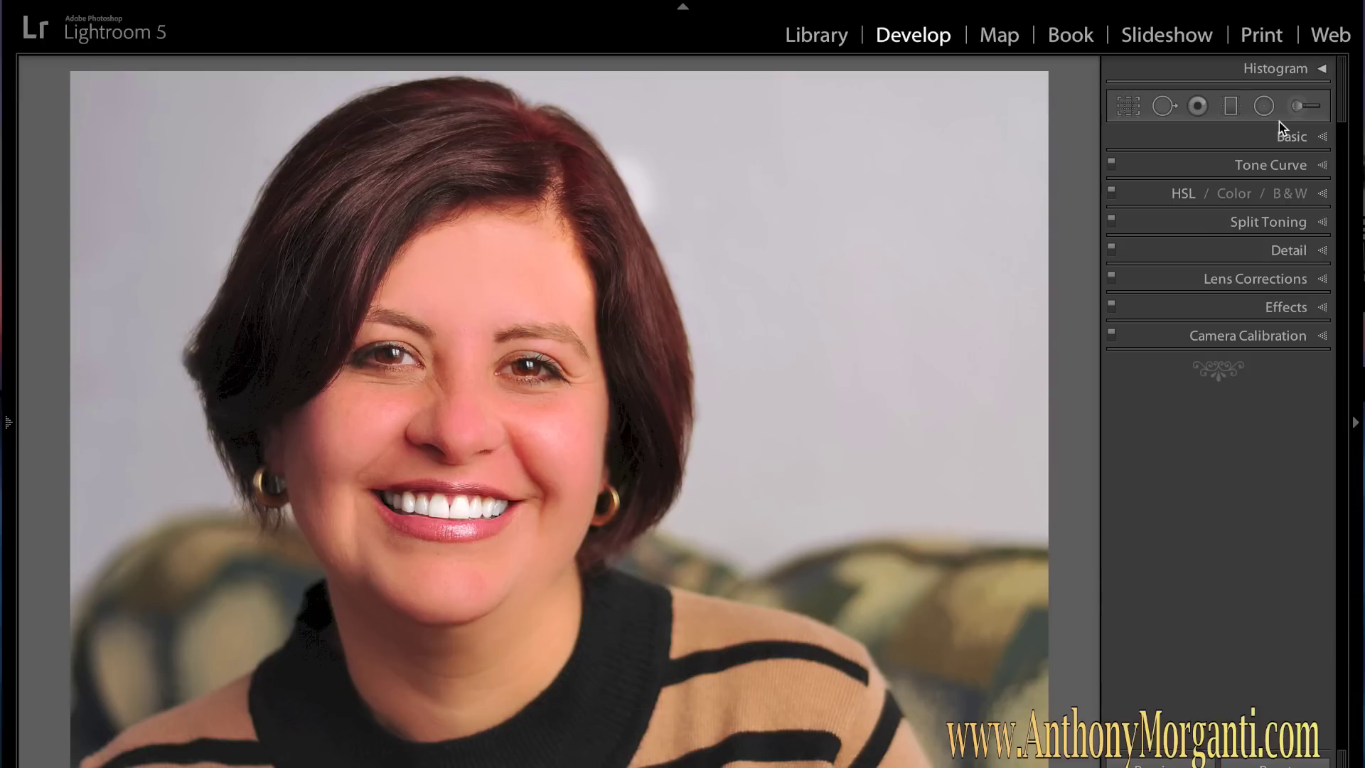
pyautogui.click(1302, 106)
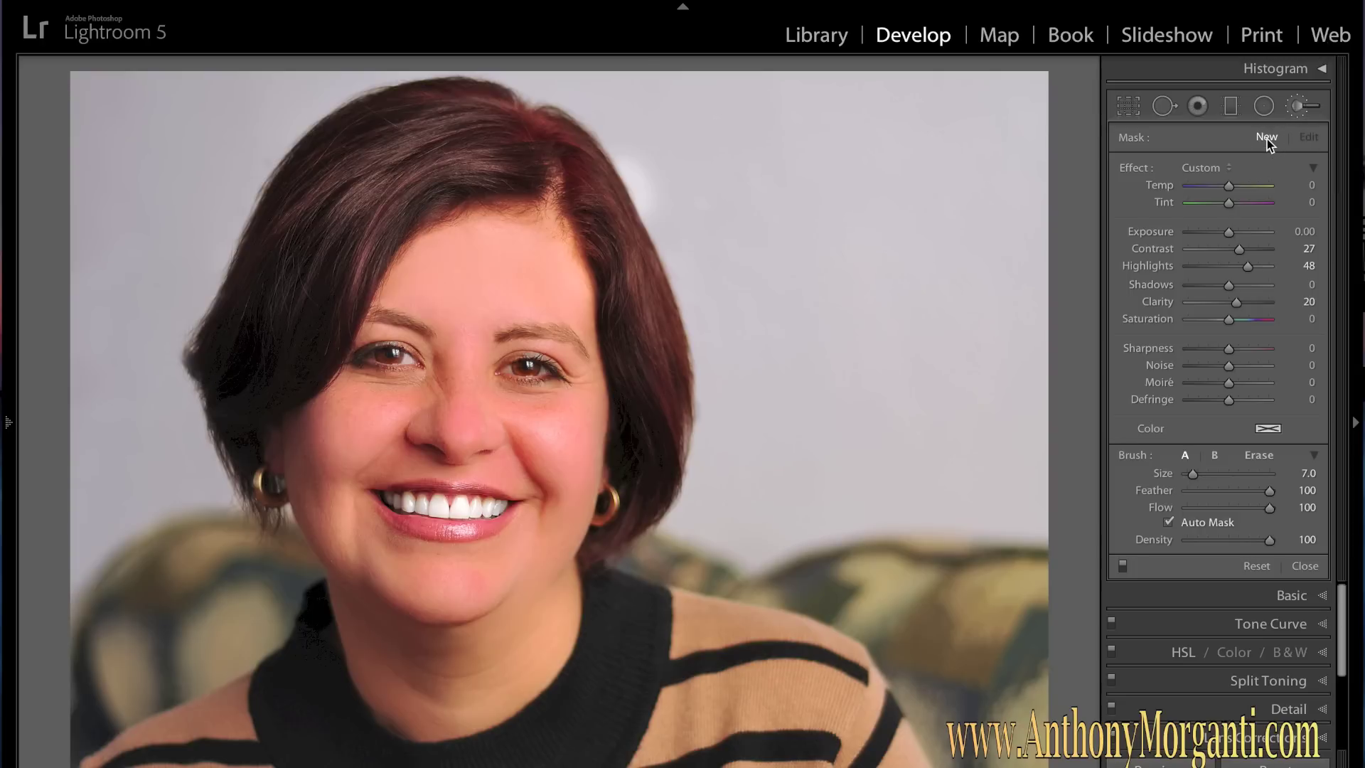
pyautogui.doubleClick(1131, 169)
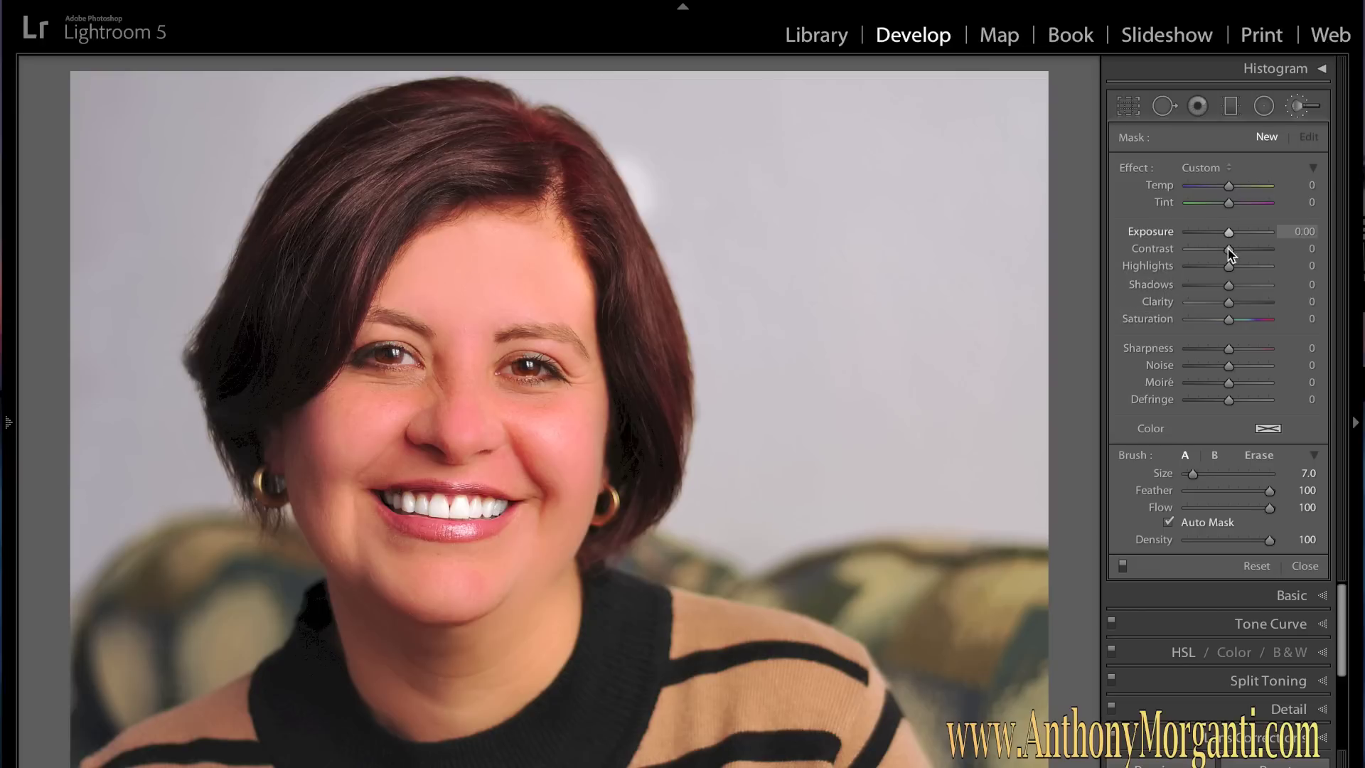
pyautogui.moveTo(1229, 303); pyautogui.dragTo(1252, 304)
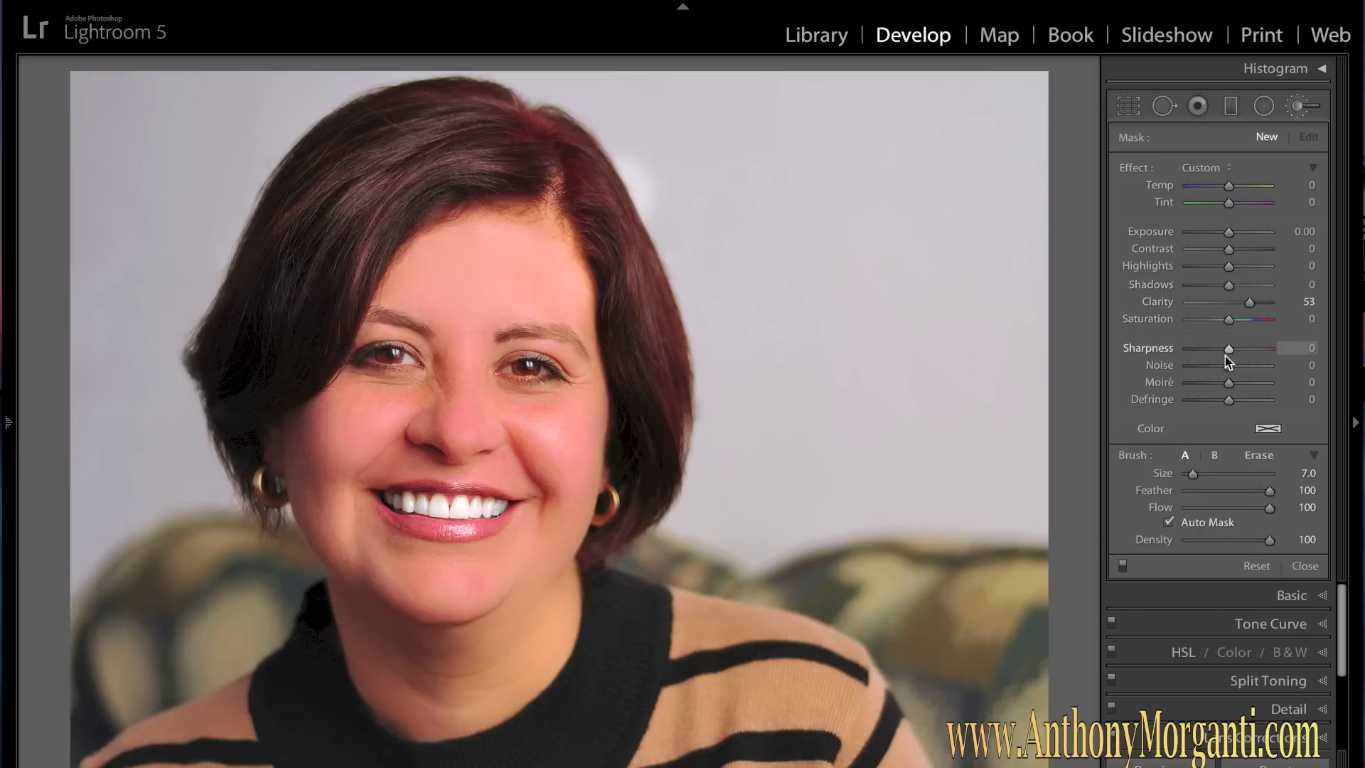
pyautogui.moveTo(1230, 351); pyautogui.dragTo(1244, 351)
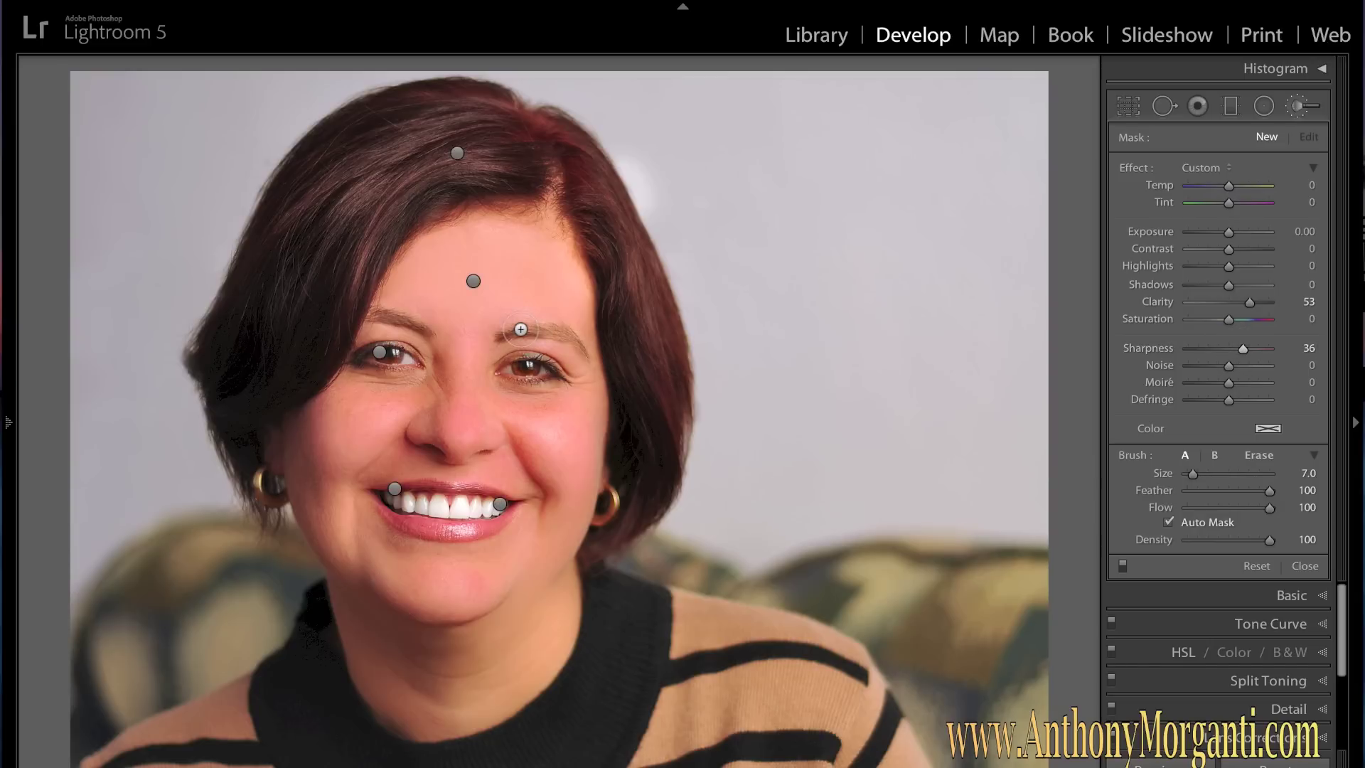
# - Reduce the brush size to 2.0 and paint the clarity and sharpness effect along both eyebrows
pyautogui.scroll(3, 520, 329)
pyautogui.scroll(-3, 519, 329)
pyautogui.scroll(-2, 520, 329)
pyautogui.moveTo(505, 329)
pyautogui.mouseDown()
pyautogui.moveTo(554, 326)
pyautogui.moveTo(583, 349)
pyautogui.mouseUp()
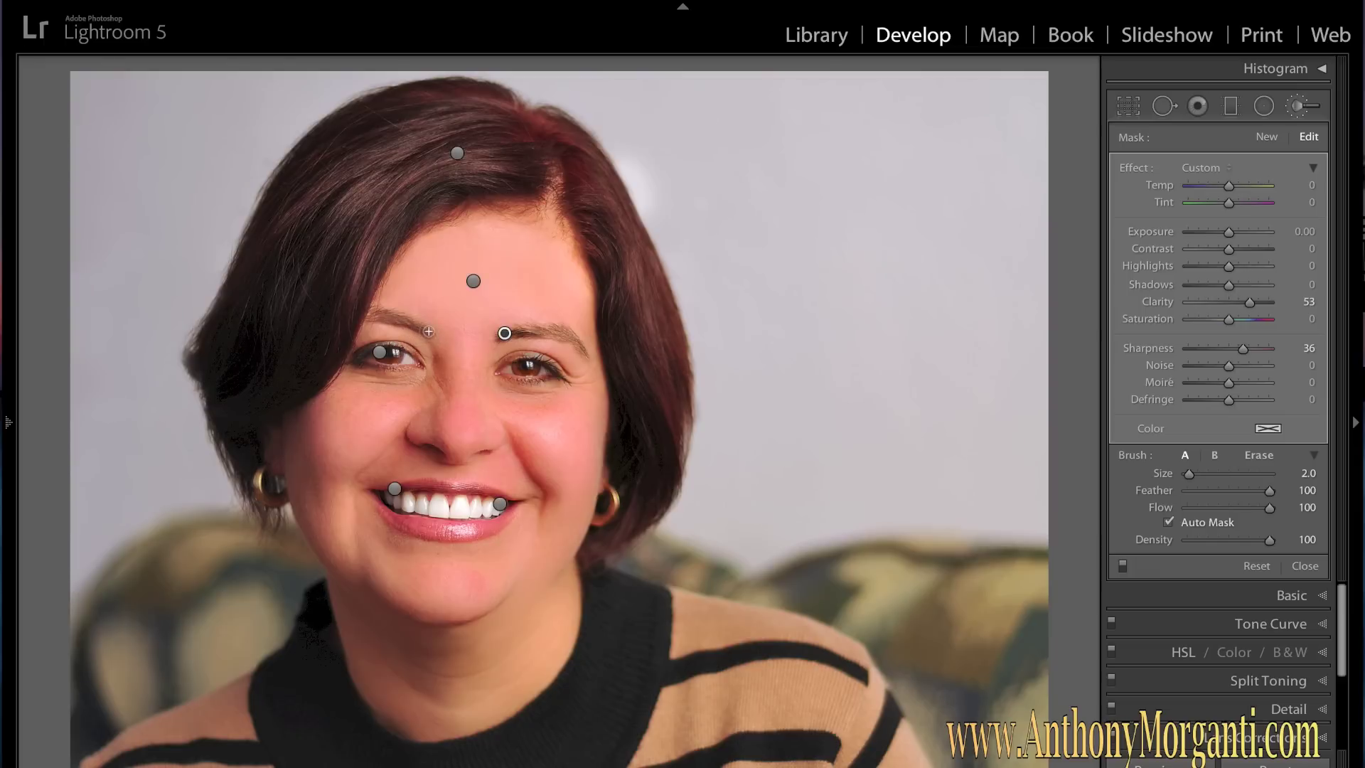
pyautogui.moveTo(426, 329); pyautogui.dragTo(366, 315)
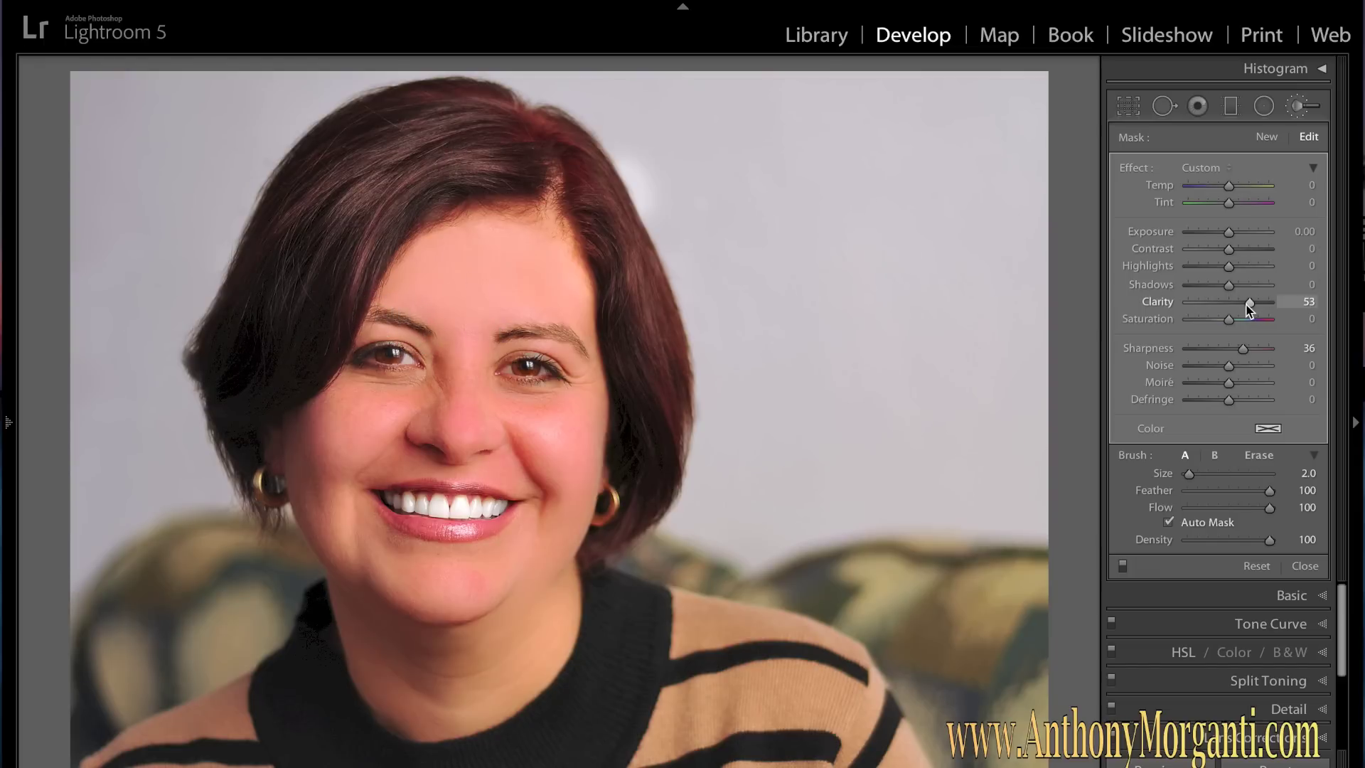
# - Lower the eyebrow mask's Clarity to 18 and Sharpness to 21, and compare the whole photo before and after
pyautogui.moveTo(1249, 305); pyautogui.dragTo(1236, 306)
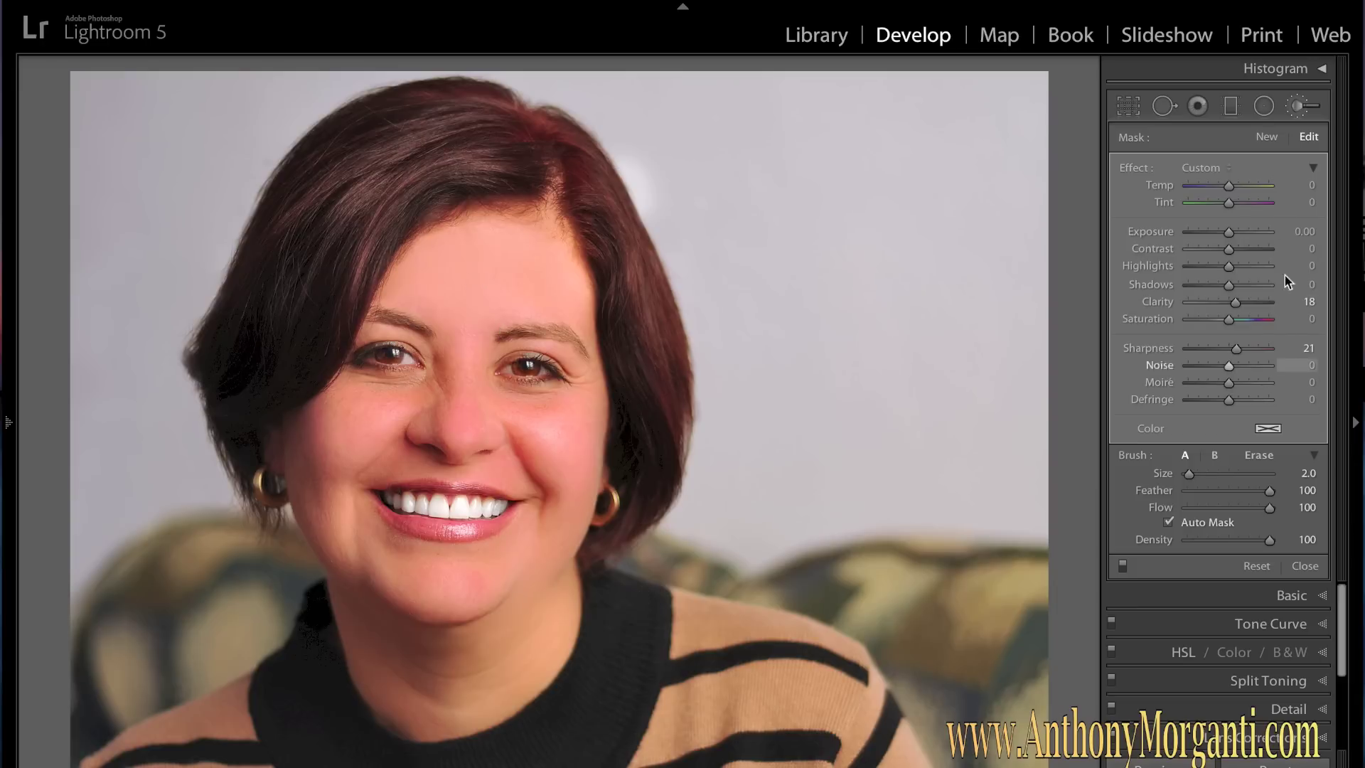
pyautogui.click(1295, 108)
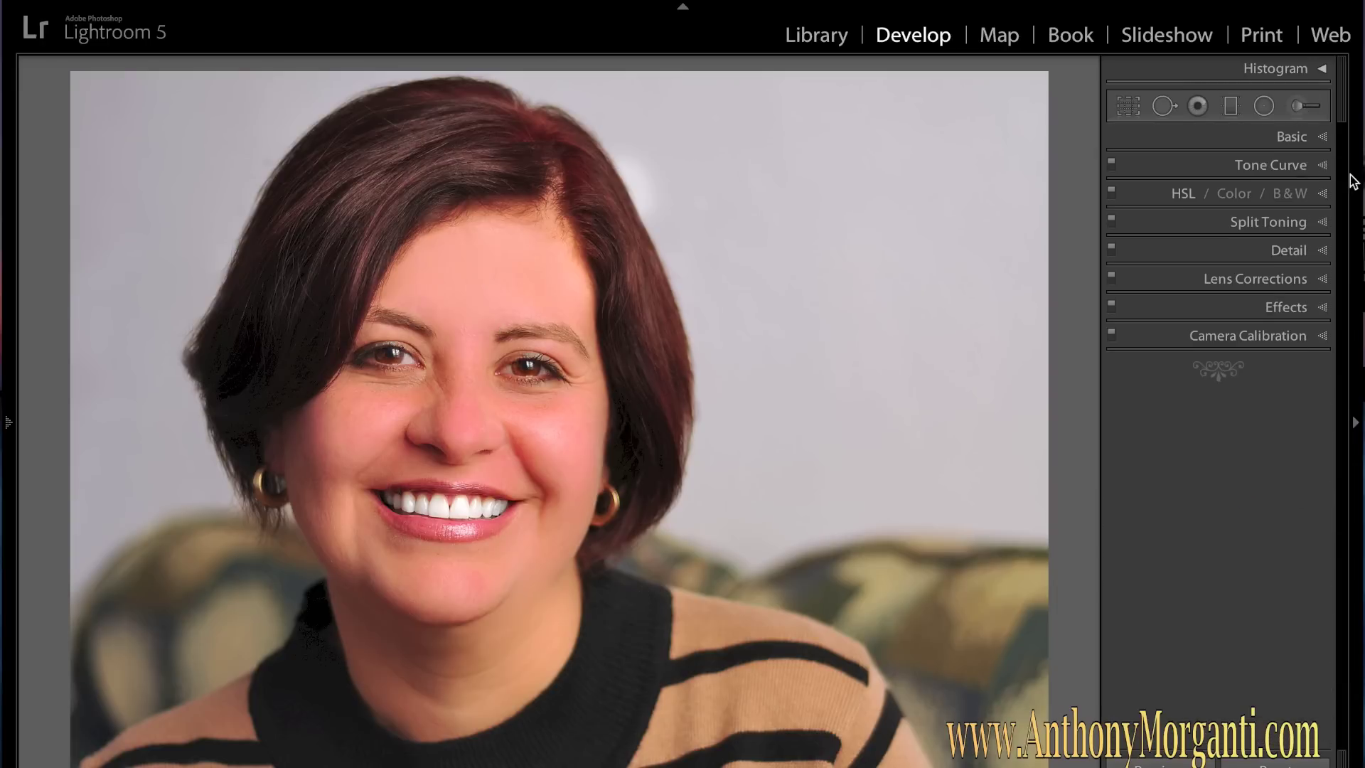
pyautogui.press('y')
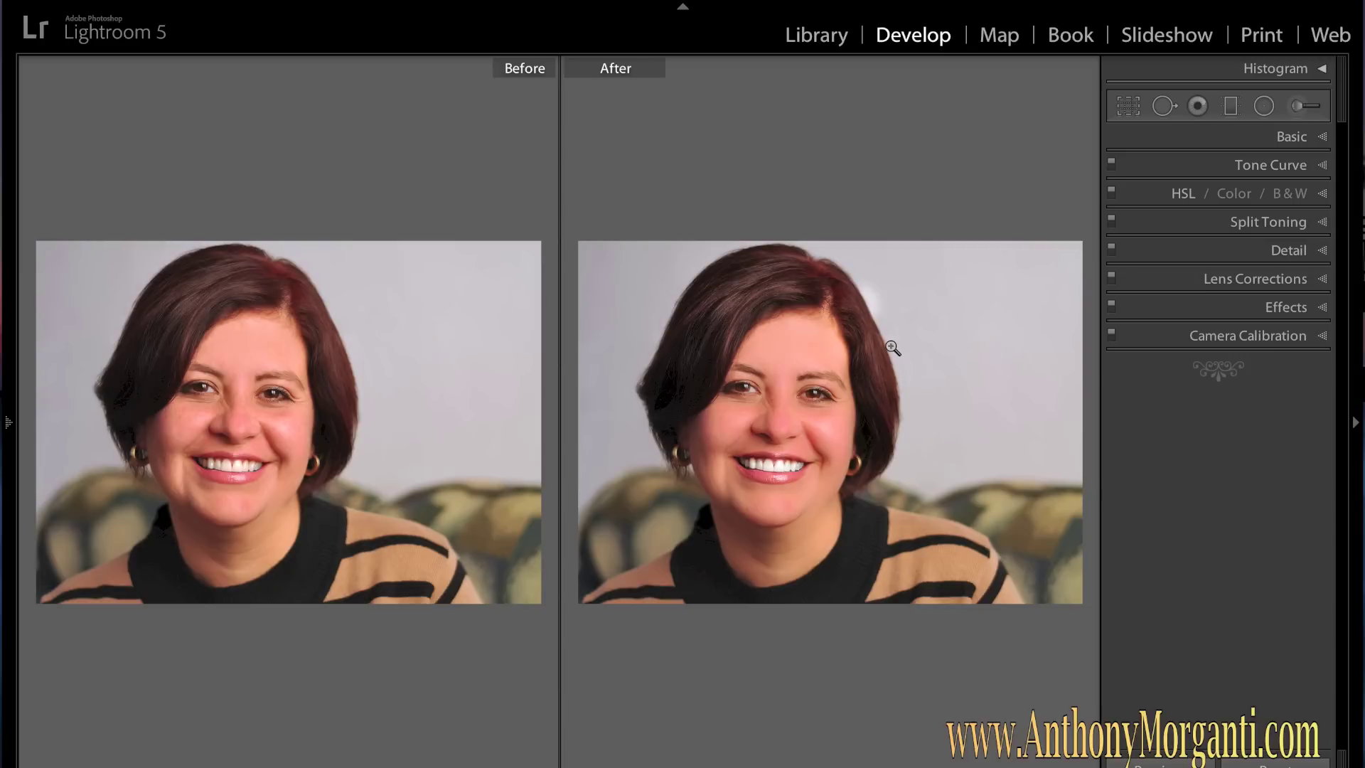
pyautogui.press('y')
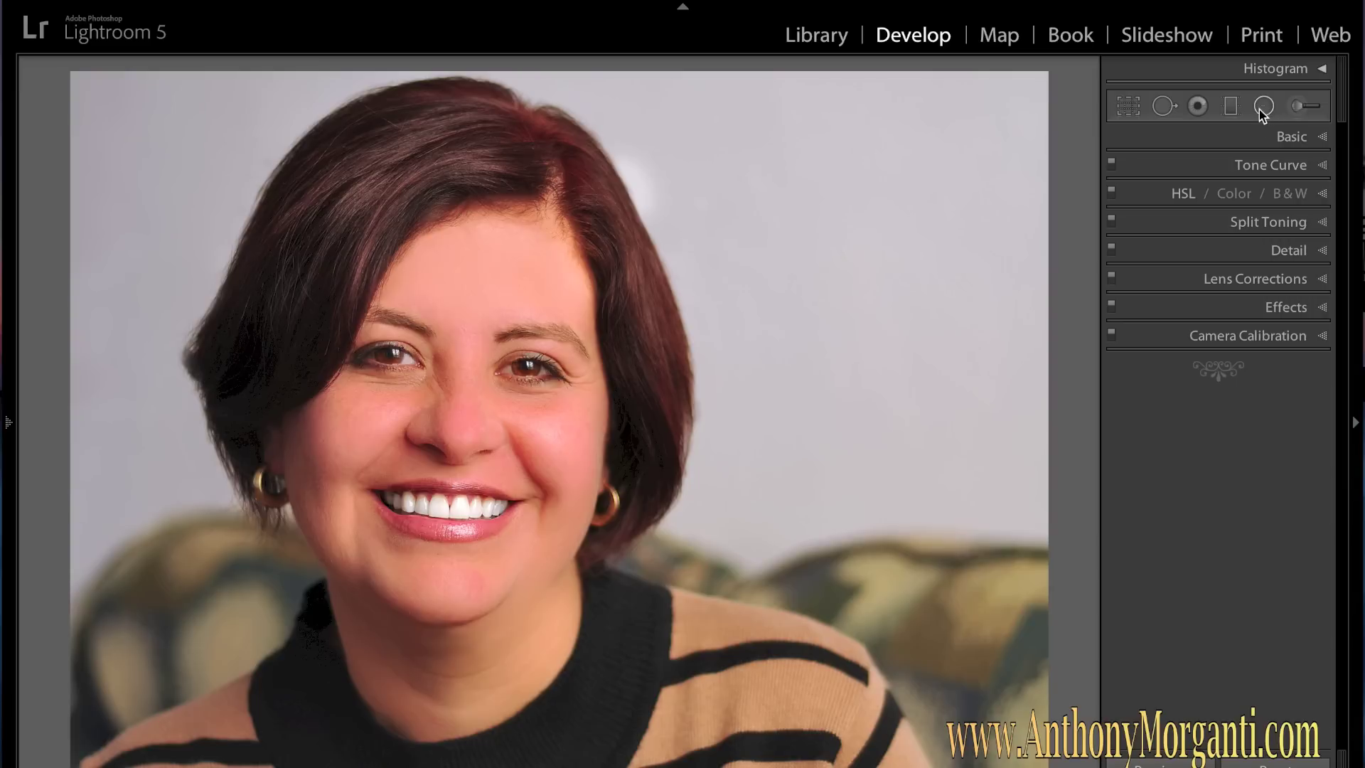
# - Try a post-crop vignette with an Amount of -27 and reset it
pyautogui.click(1320, 309)
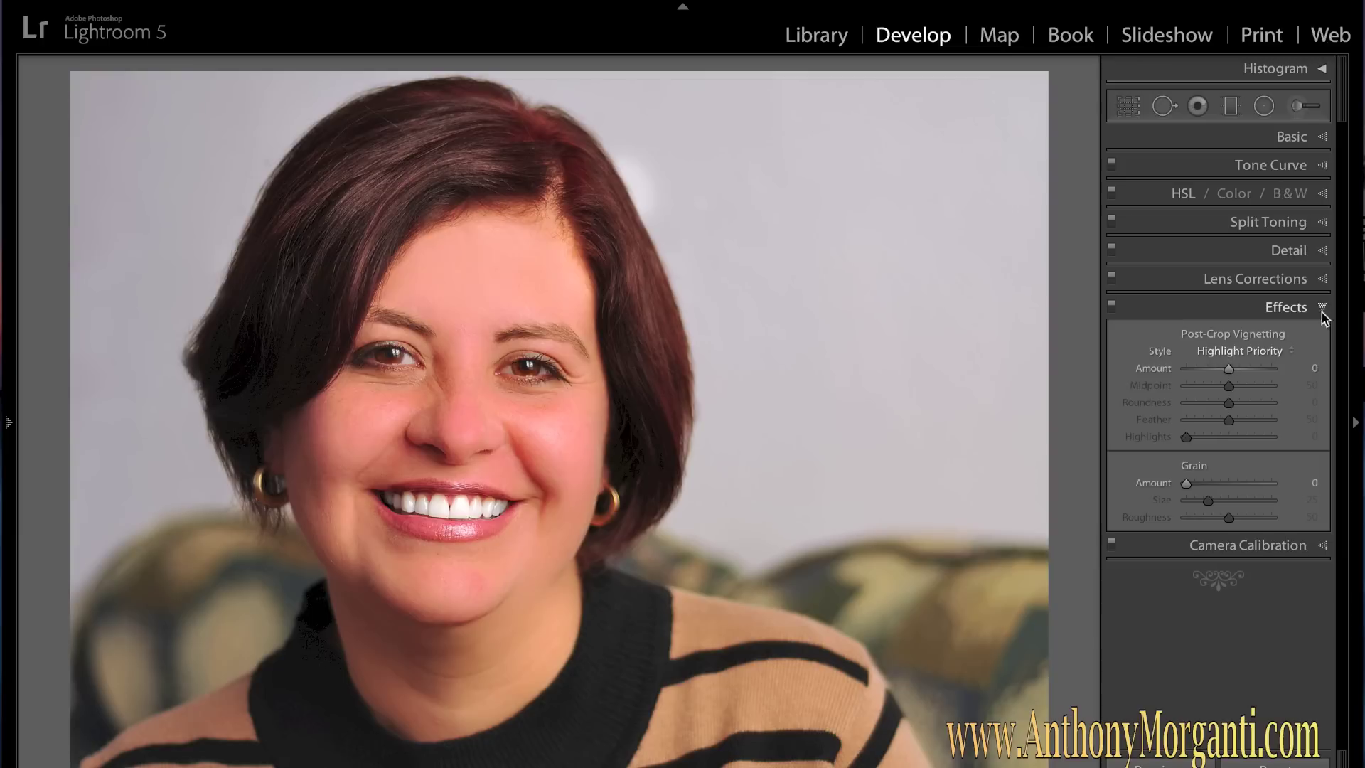
pyautogui.moveTo(1229, 369); pyautogui.dragTo(1218, 371)
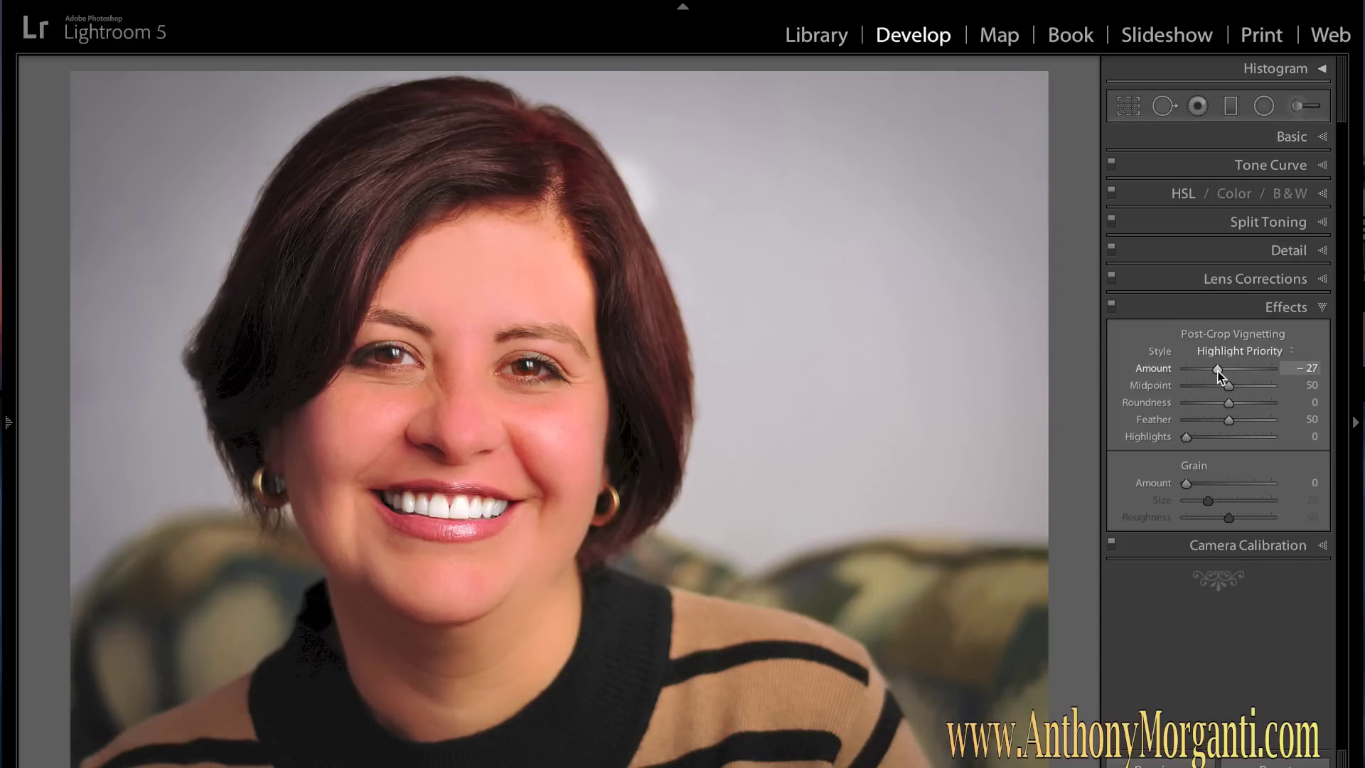
pyautogui.doubleClick(1219, 370)
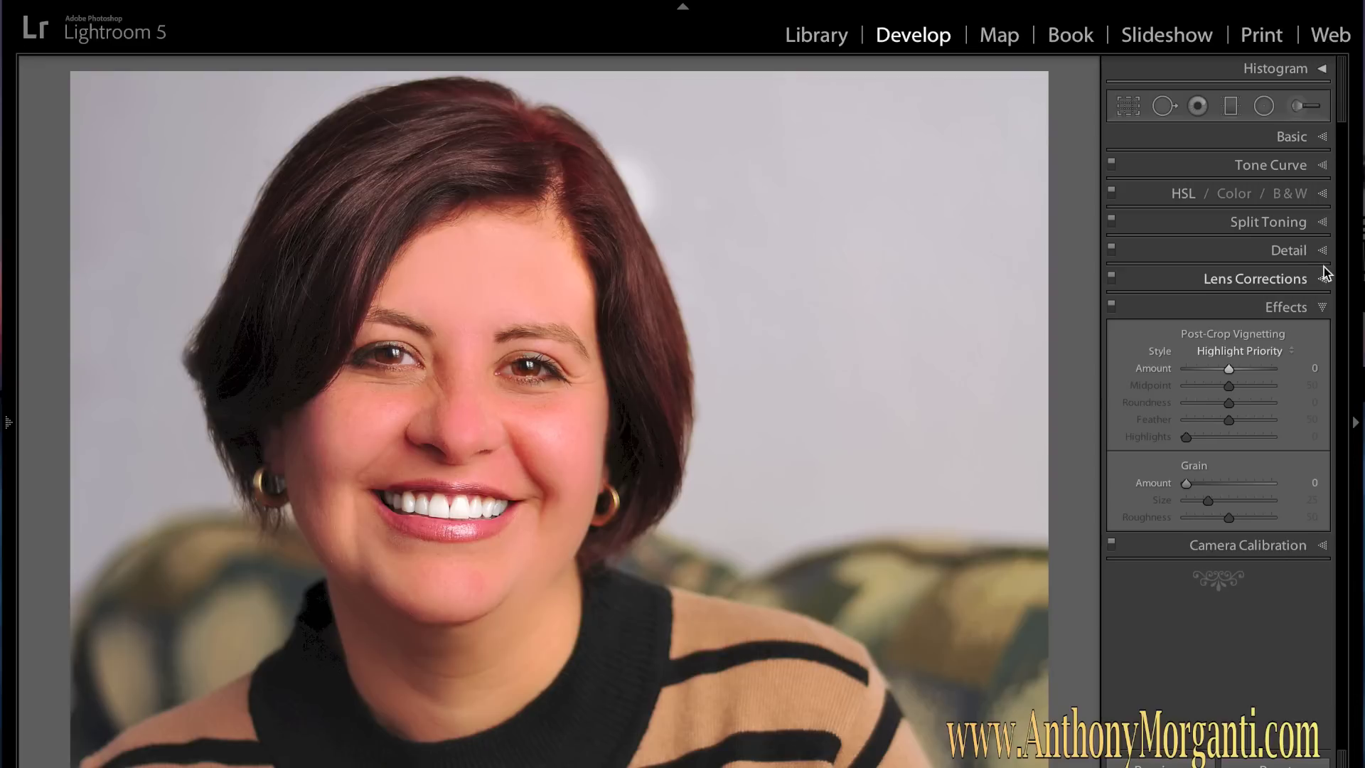
pyautogui.click(1323, 307)
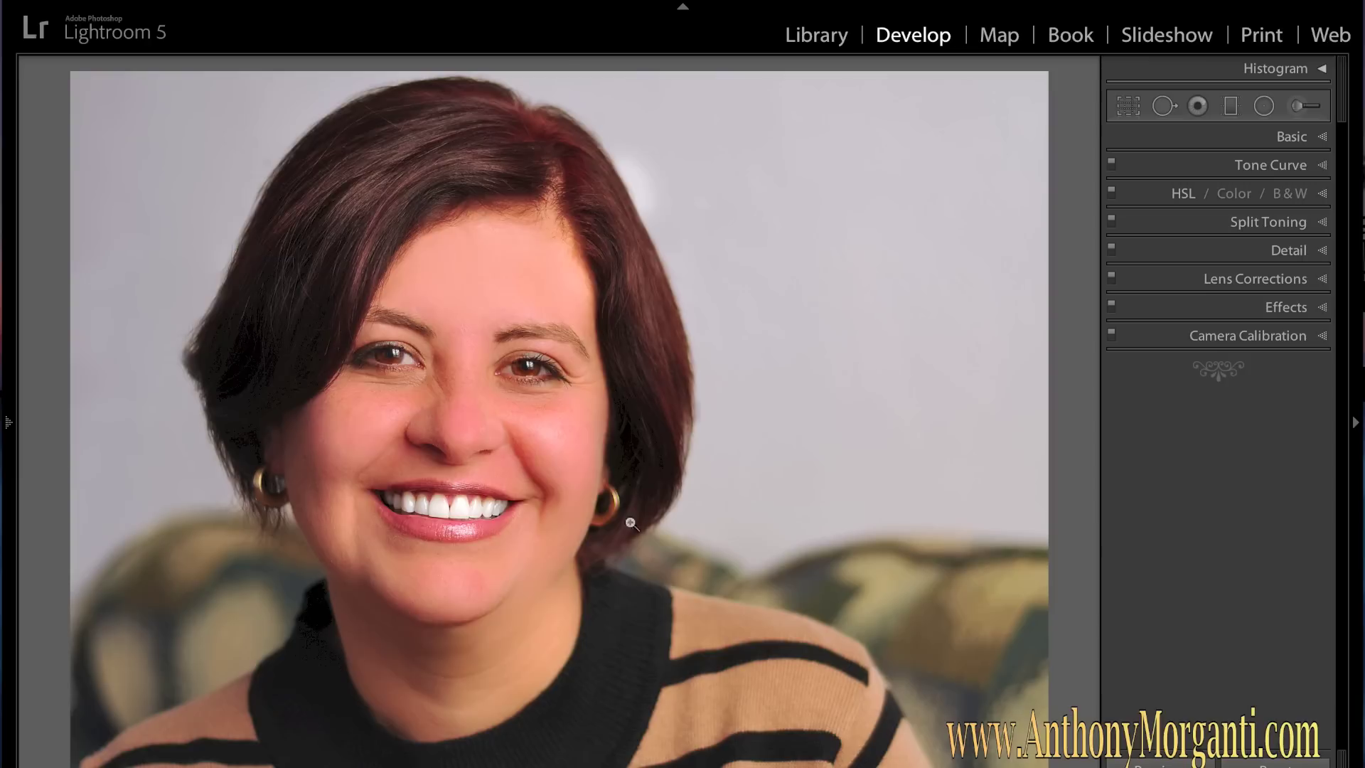
# - Draw a radial filter ellipse centred on the face and reach around the head, and reset its effect values
pyautogui.click(1263, 109)
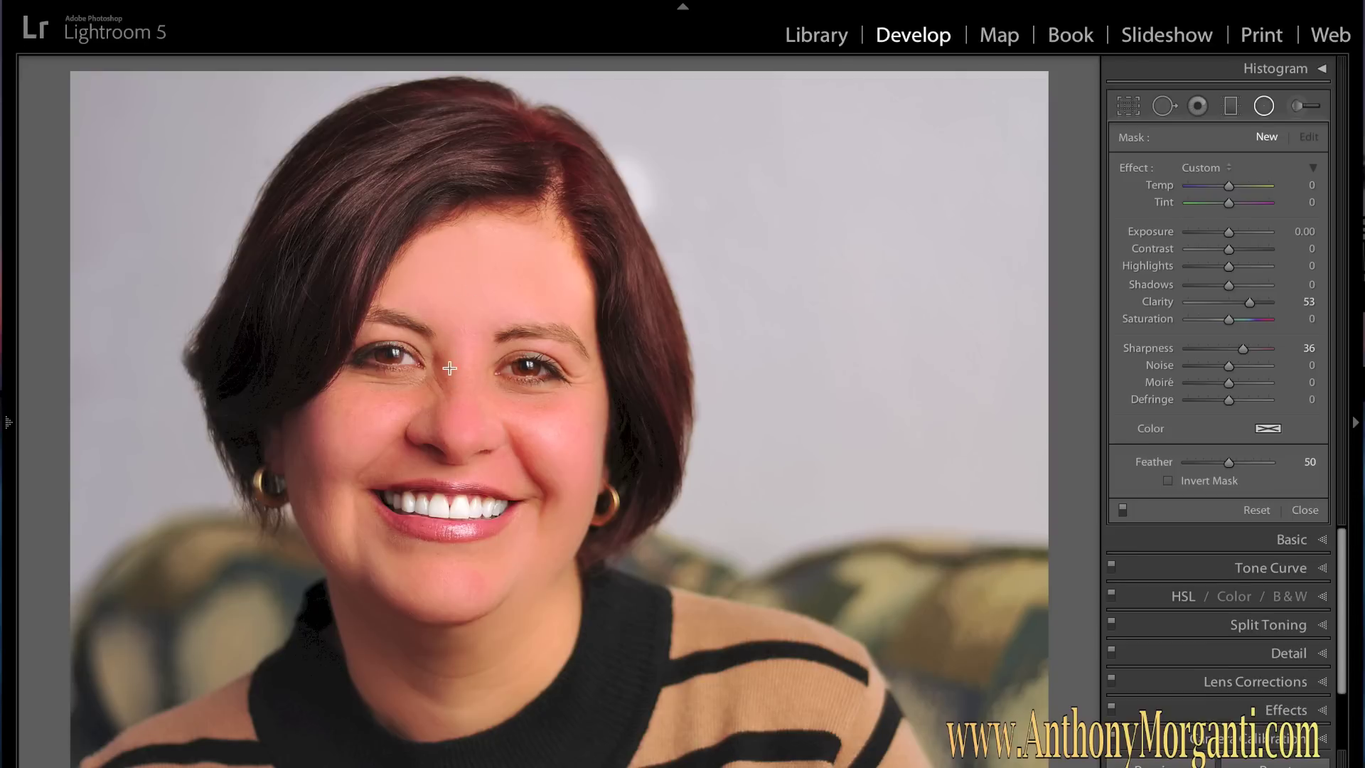
pyautogui.moveTo(443, 400); pyautogui.dragTo(785, 755)
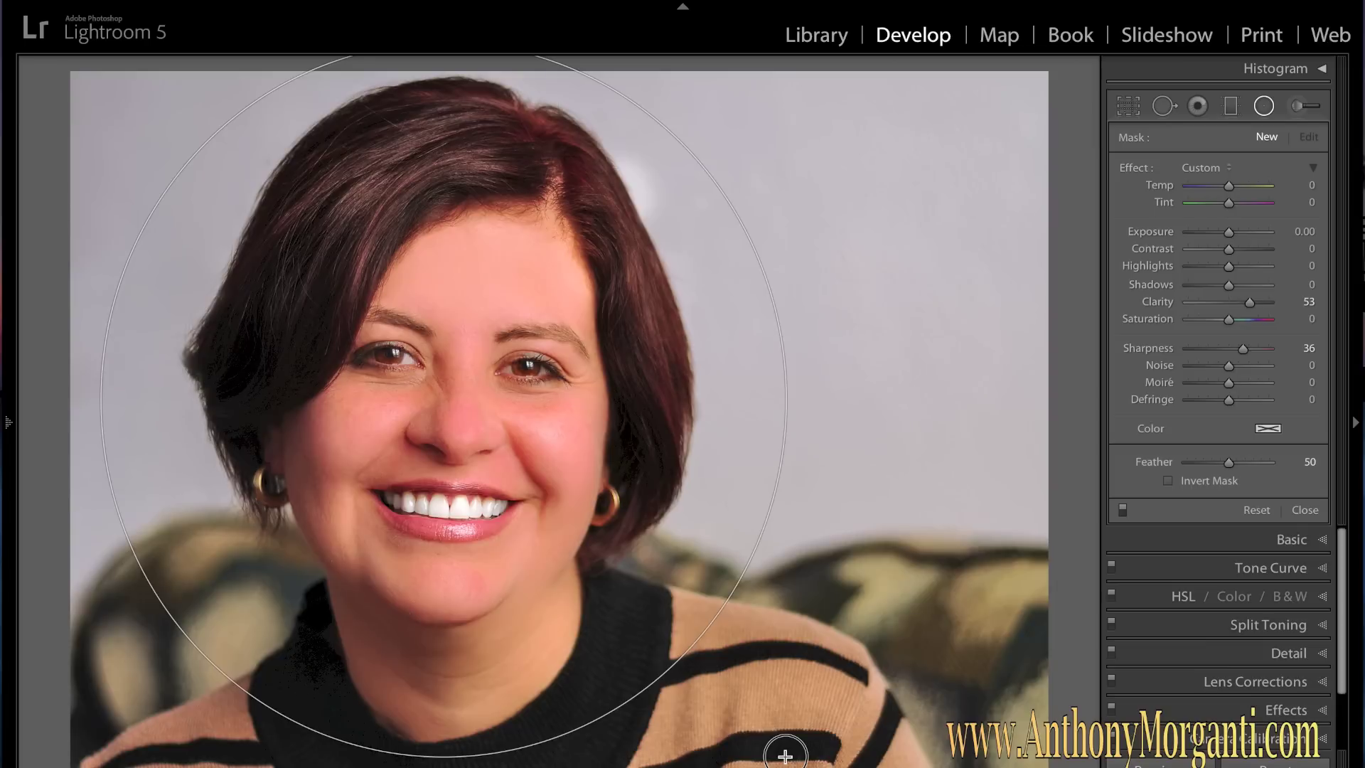
pyautogui.moveTo(785, 755); pyautogui.dragTo(785, 755)
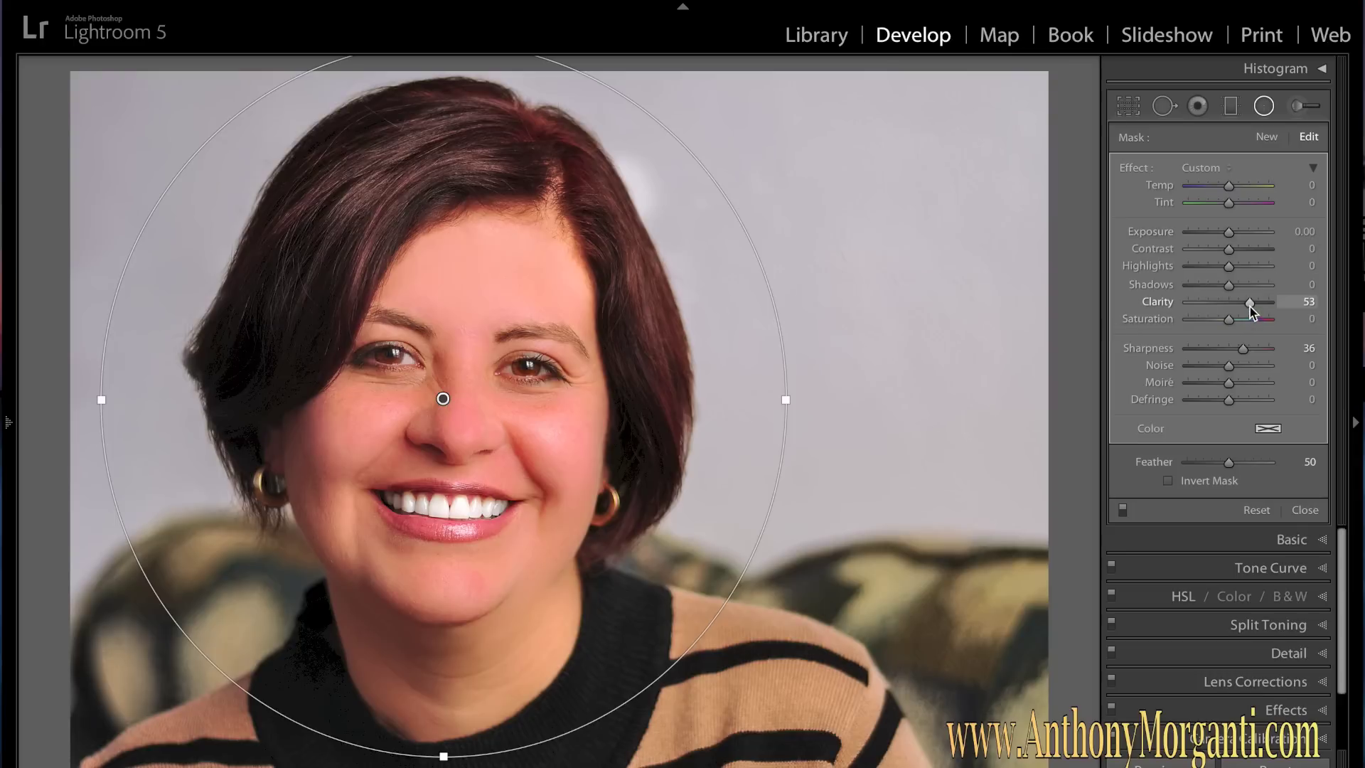
pyautogui.doubleClick(1135, 169)
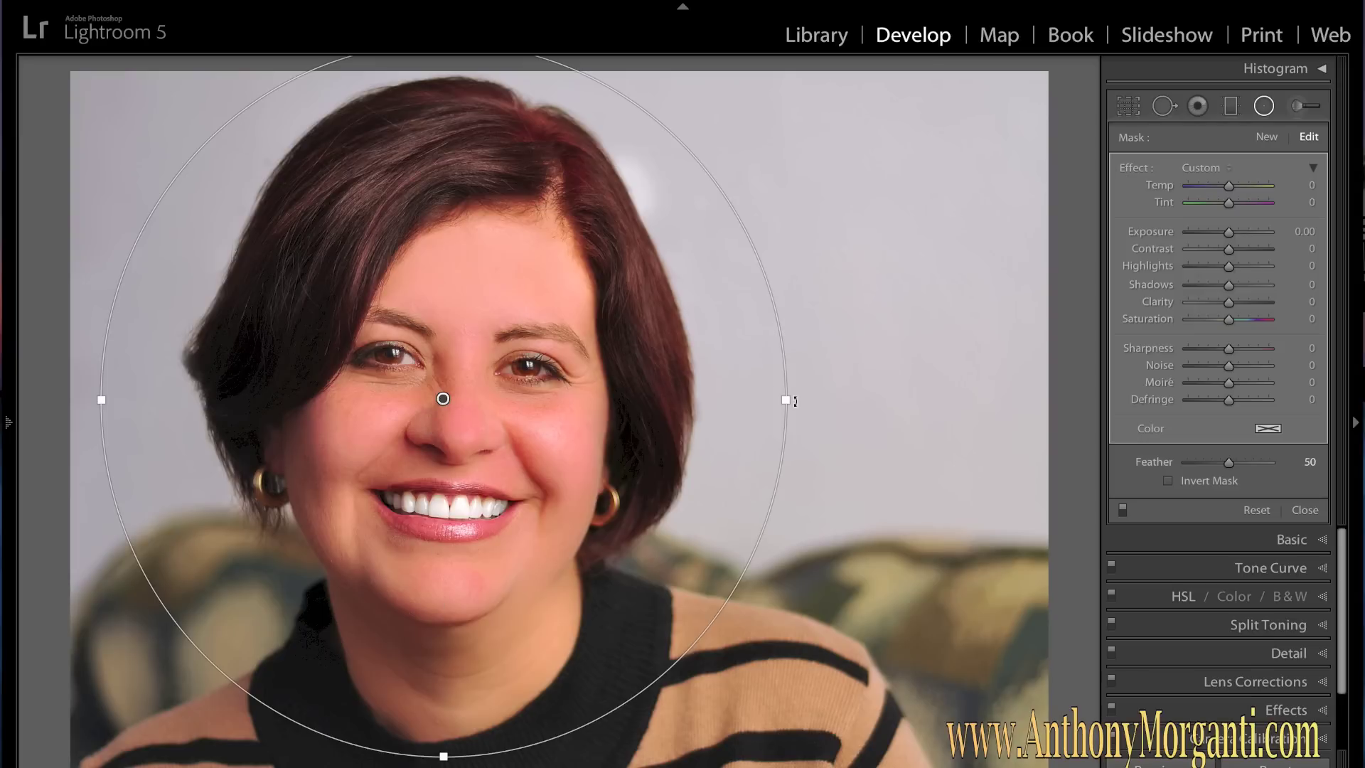
# - Set the radial filter's Exposure to -1.31 and enlarge its ellipse in width and height around the head
pyautogui.click(1229, 232)
pyautogui.moveTo(1219, 232); pyautogui.dragTo(1214, 233)
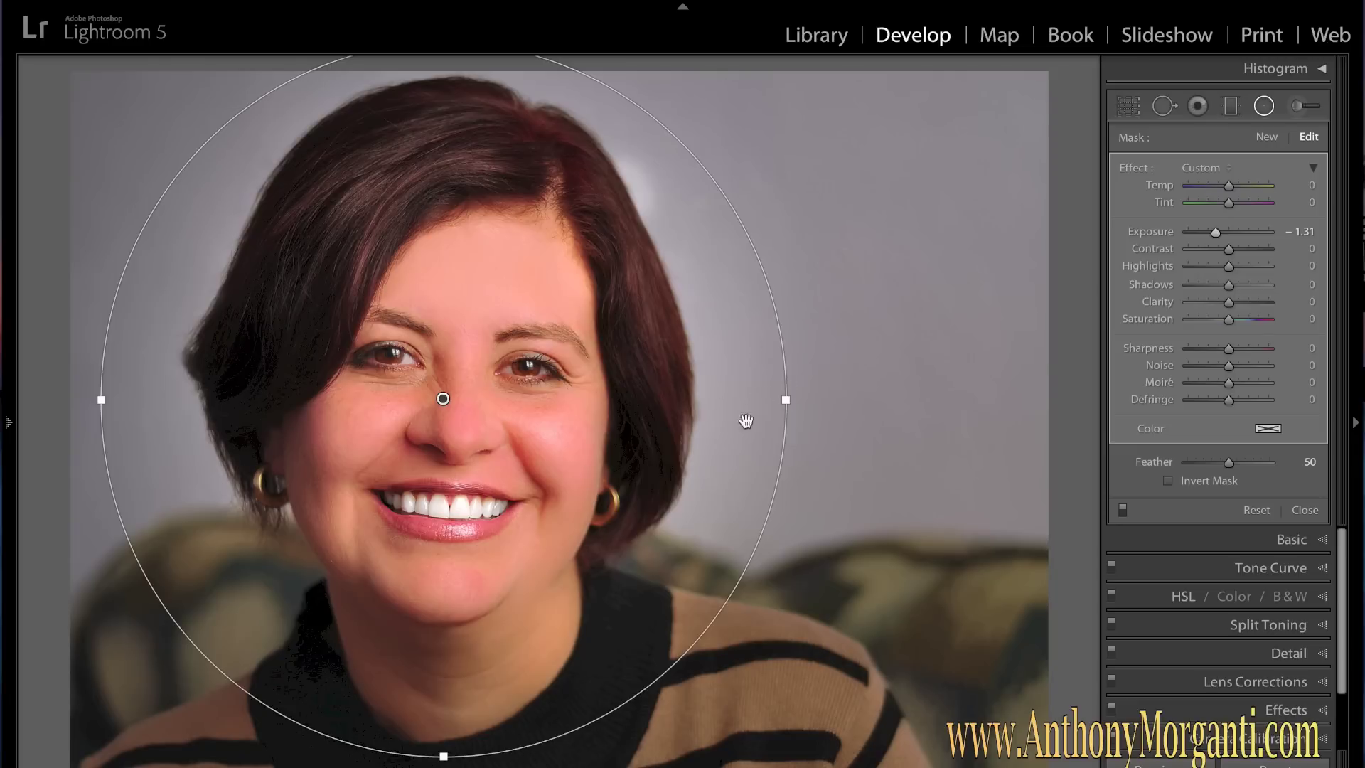
pyautogui.moveTo(785, 400); pyautogui.dragTo(876, 359)
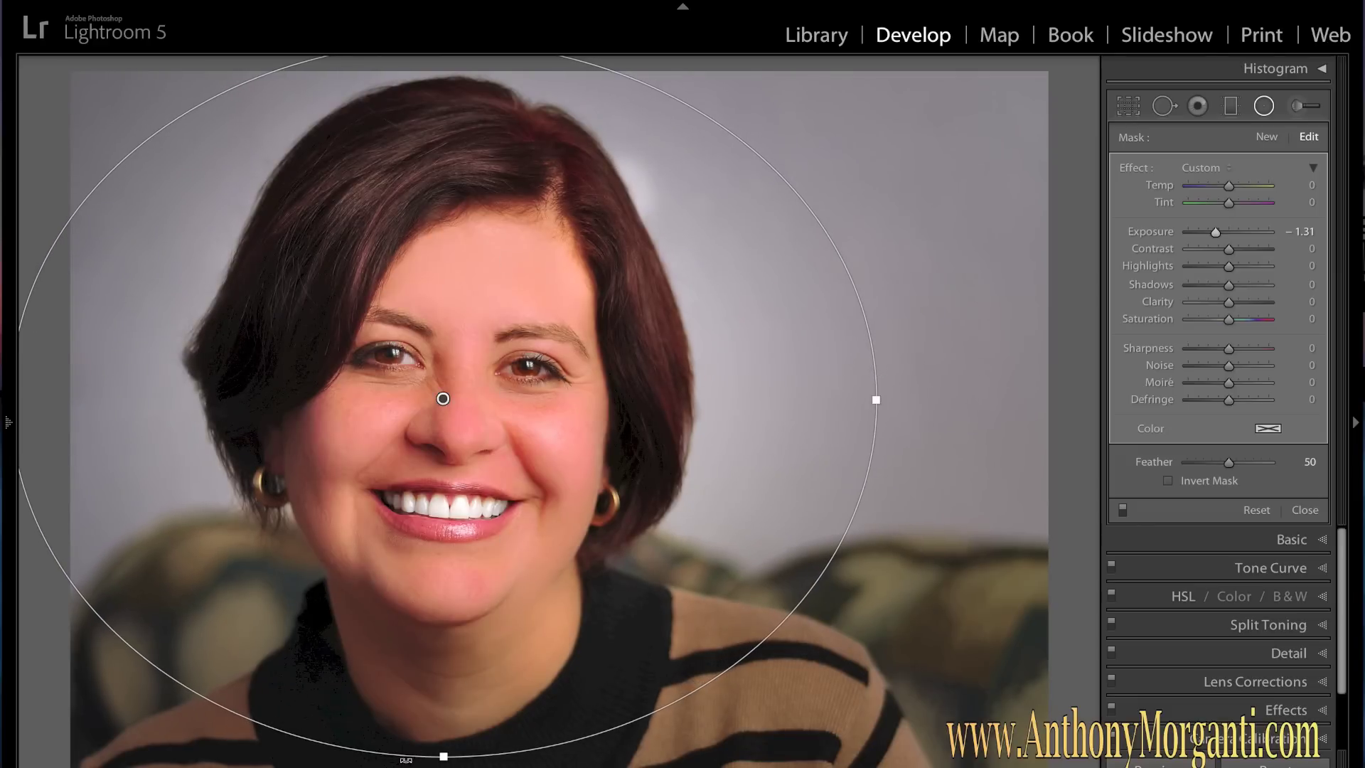
pyautogui.moveTo(444, 756); pyautogui.dragTo(444, 767)
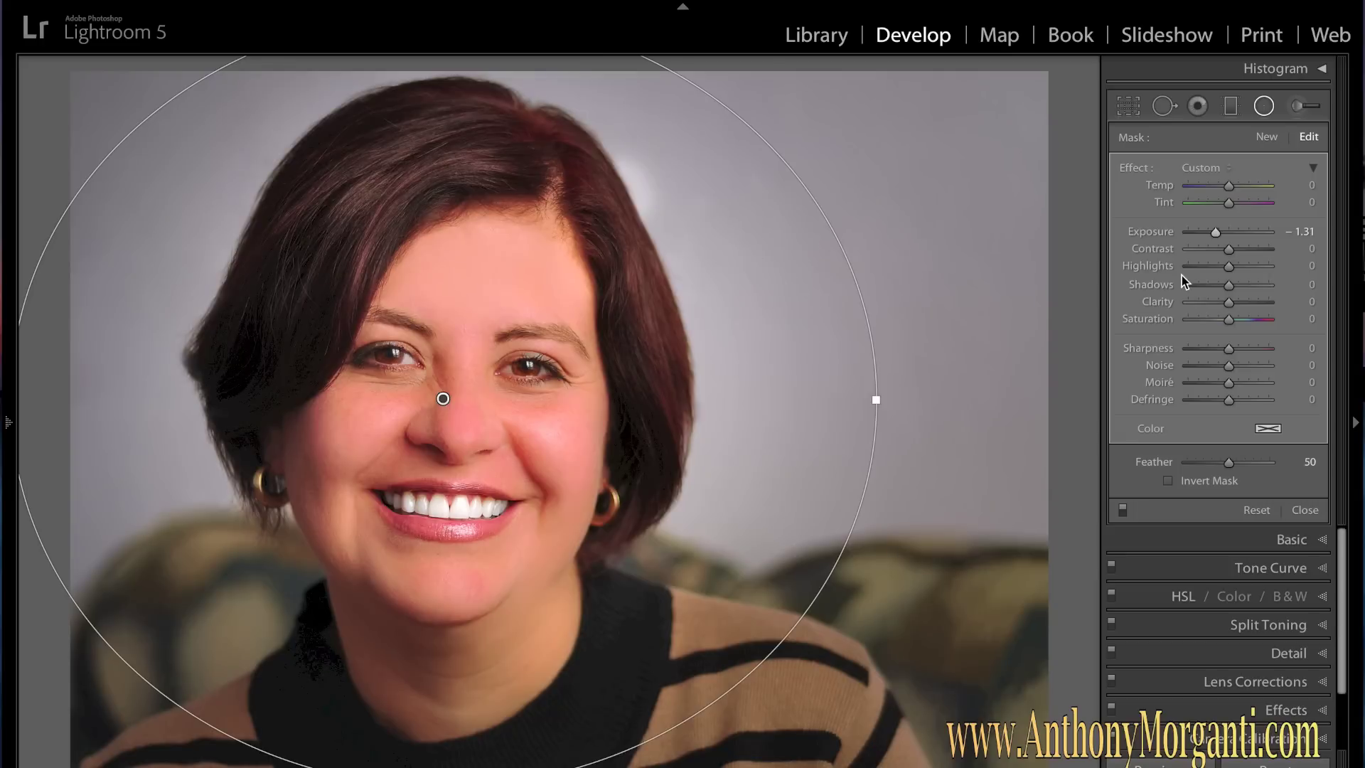
pyautogui.click(1265, 108)
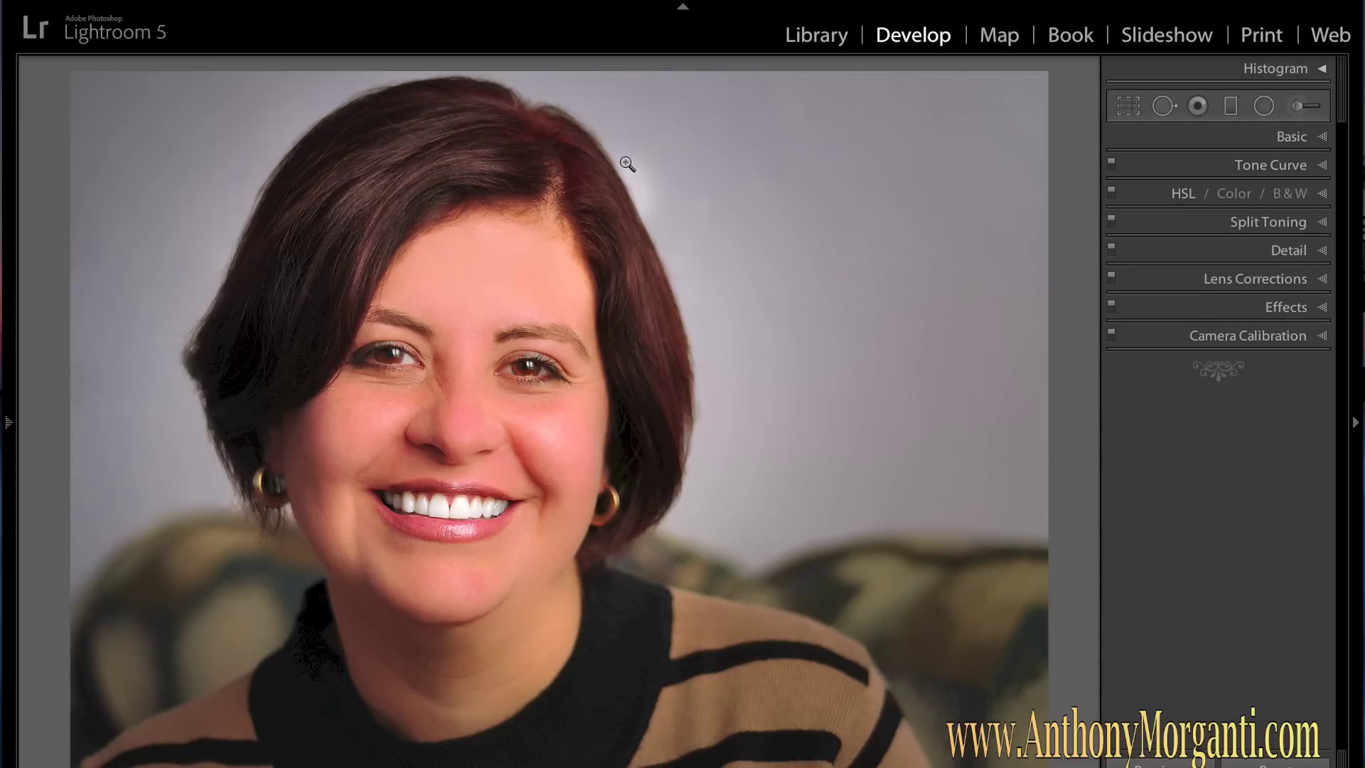
# - Select the hair brush mask, show its overlay, and erase the stray paint on the background beside the hair with a size 3.0 brush
pyautogui.click(1304, 109)
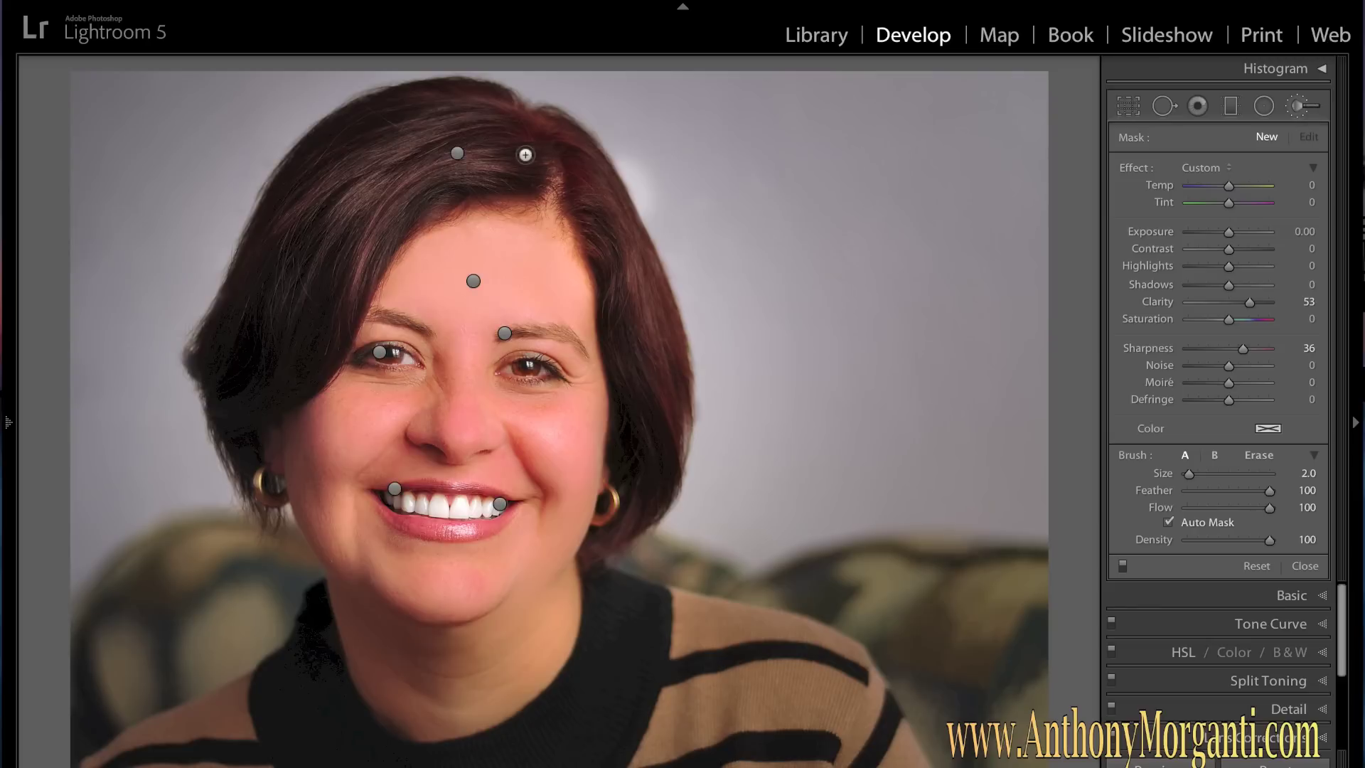
pyautogui.click(456, 152)
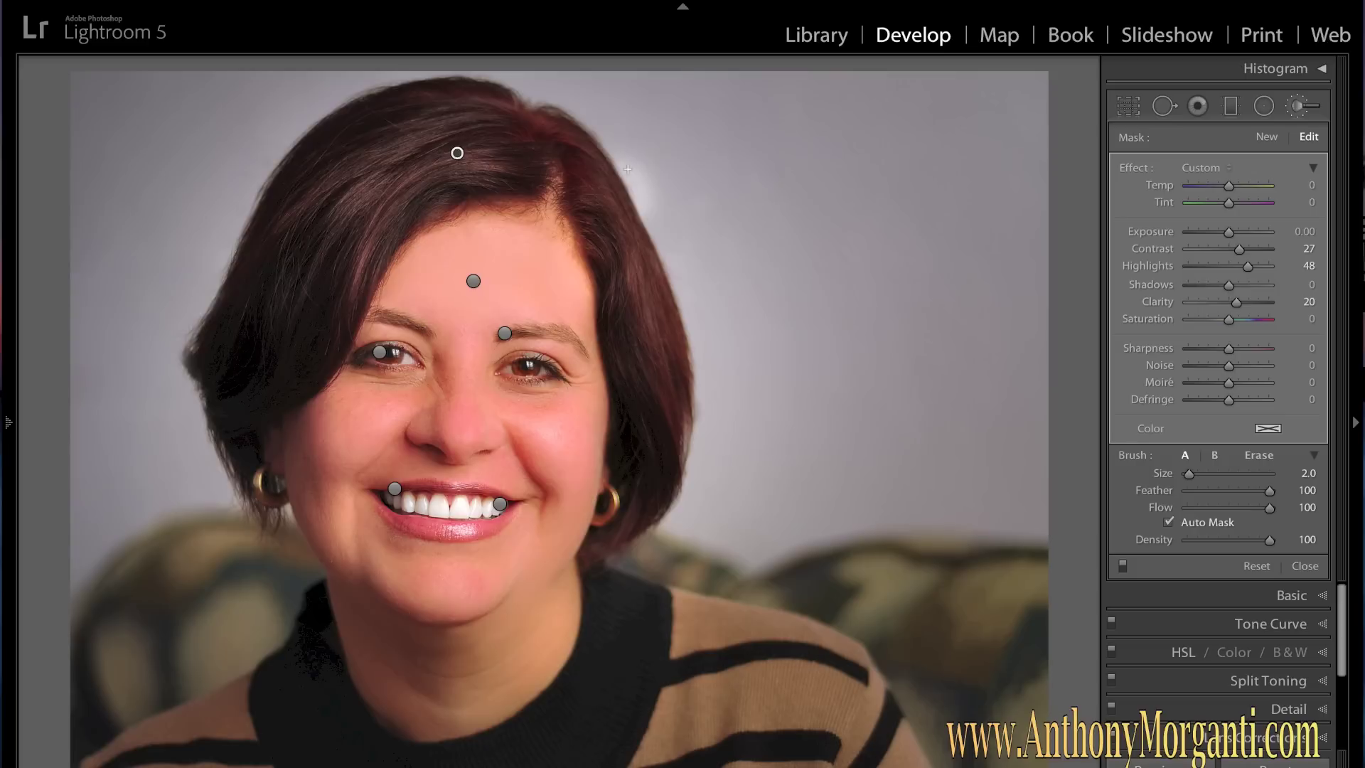
pyautogui.moveTo(456, 152)
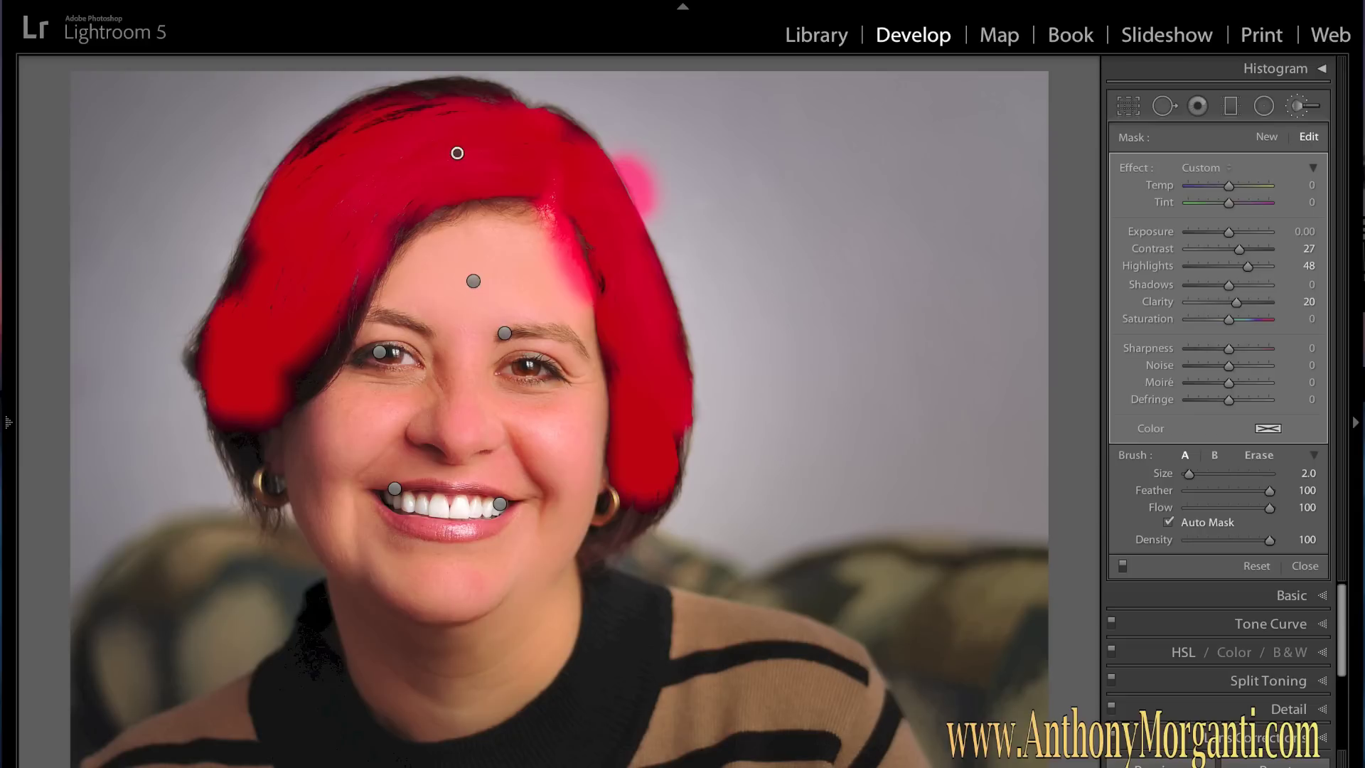
pyautogui.press('h')
pyautogui.press('o')
pyautogui.press('h')
pyautogui.press('alt')
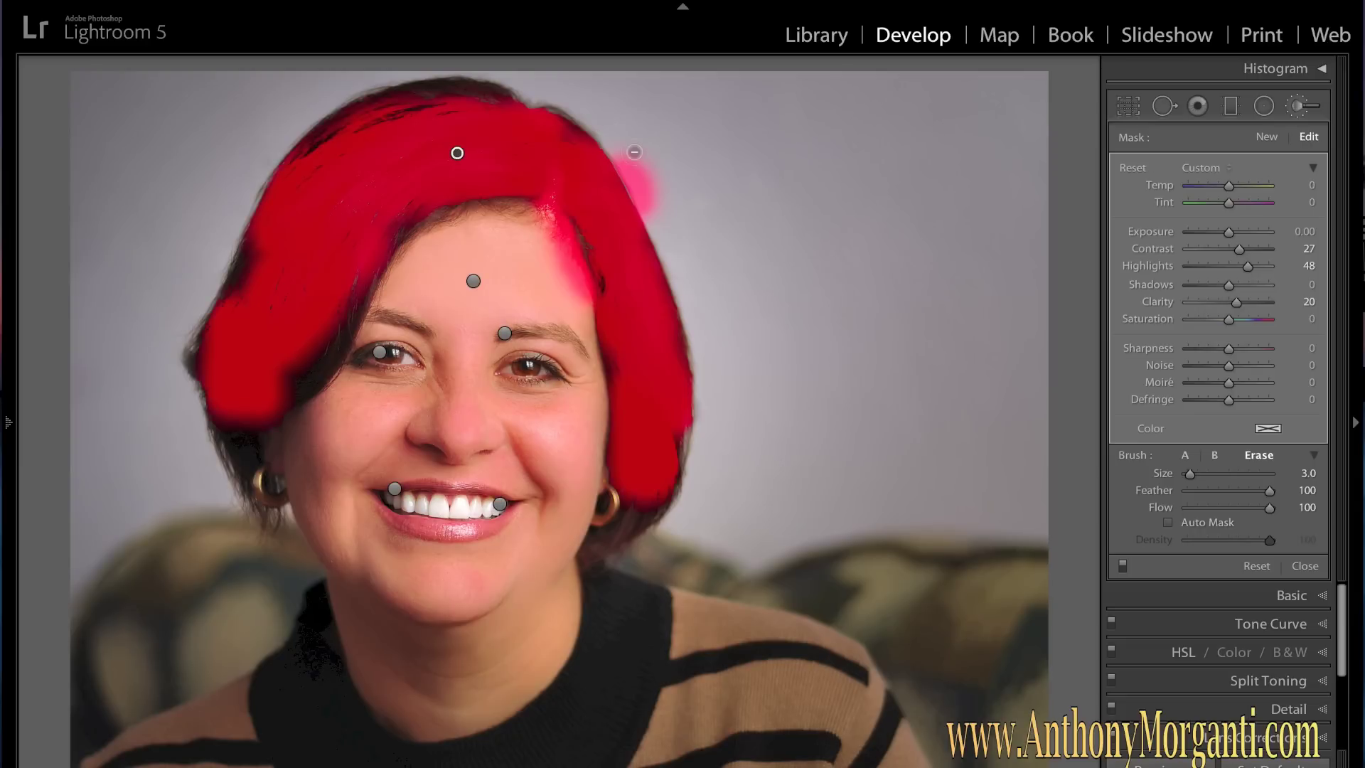
pyautogui.moveTo(634, 157)
pyautogui.mouseDown()
pyautogui.moveTo(657, 199)
pyautogui.moveTo(635, 152)
pyautogui.moveTo(616, 153)
pyautogui.moveTo(646, 213)
pyautogui.moveTo(654, 185)
pyautogui.moveTo(677, 228)
pyautogui.moveTo(631, 153)
pyautogui.mouseUp()
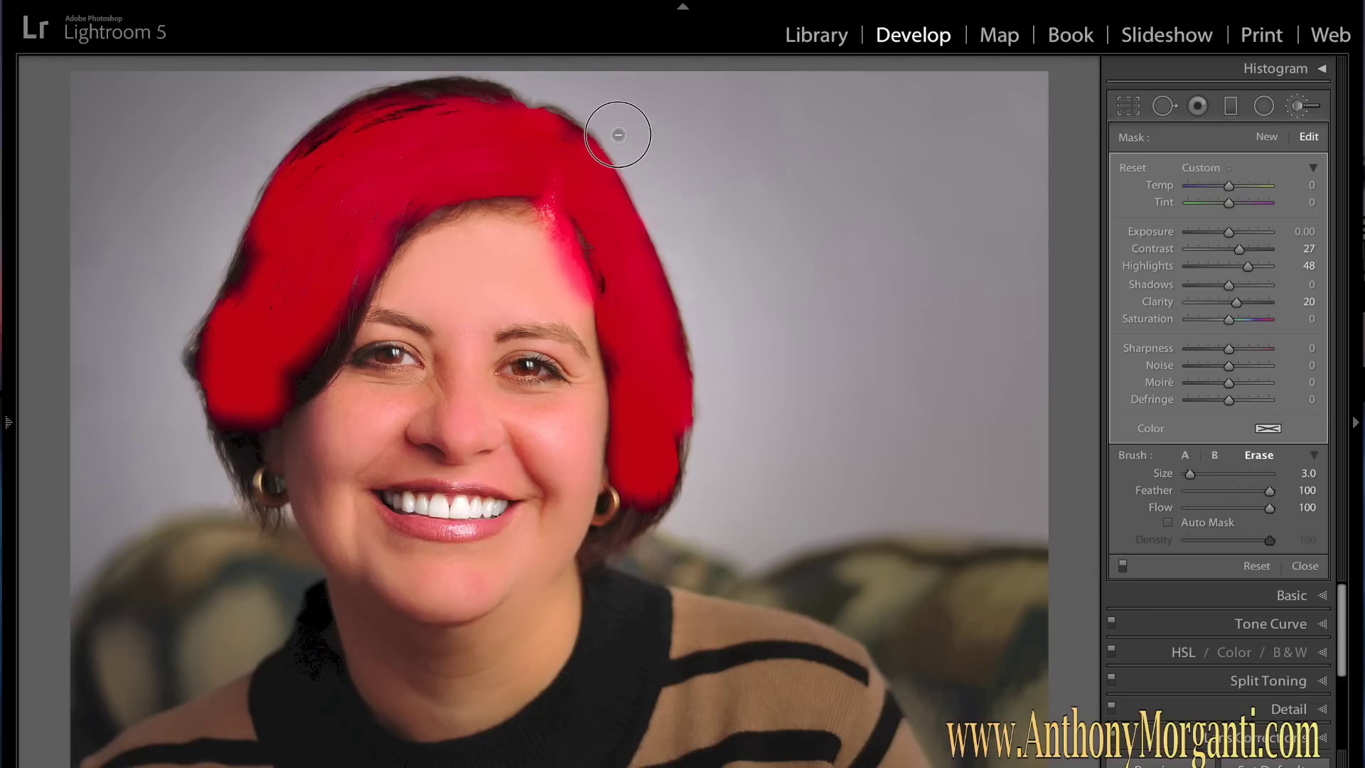
# - Finish erasing on the hair mask, hide its overlay, and close the adjustment brush
pyautogui.press('alt')
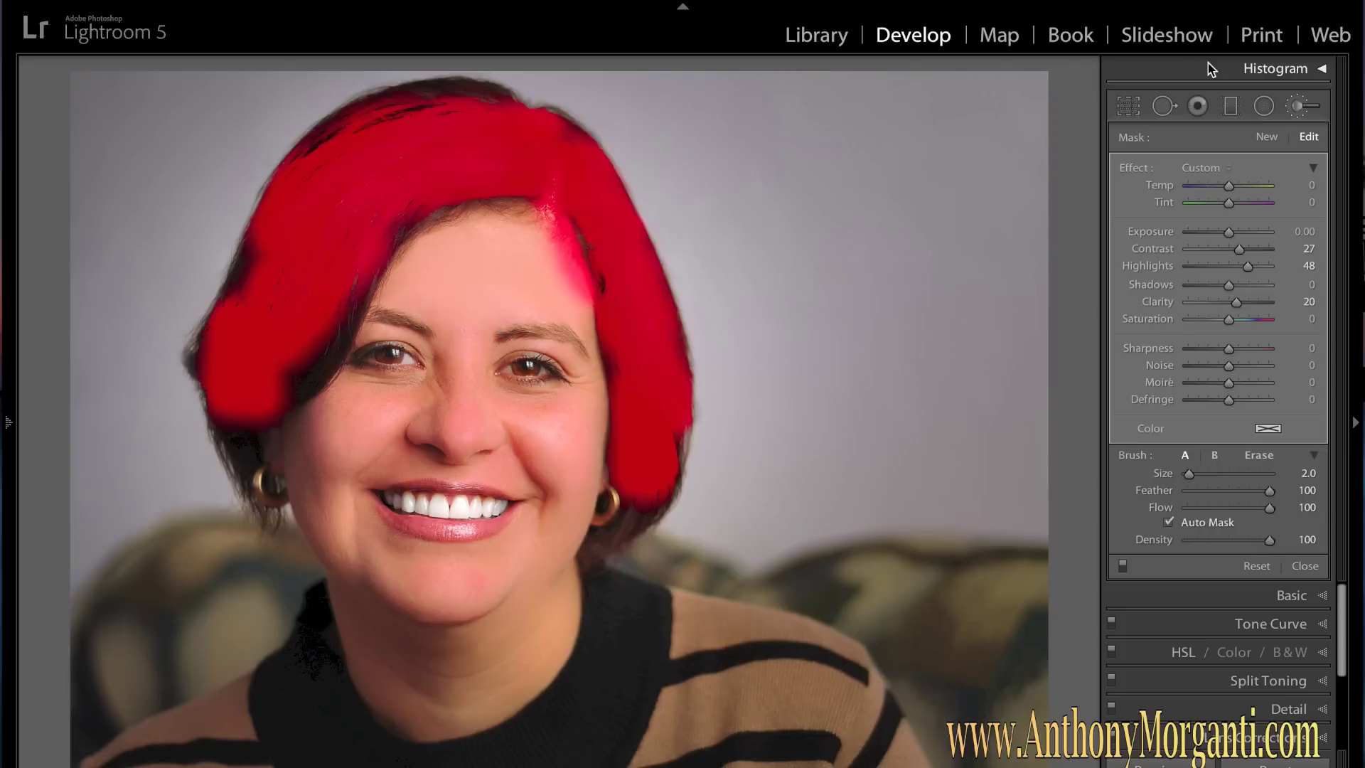
pyautogui.press('o')
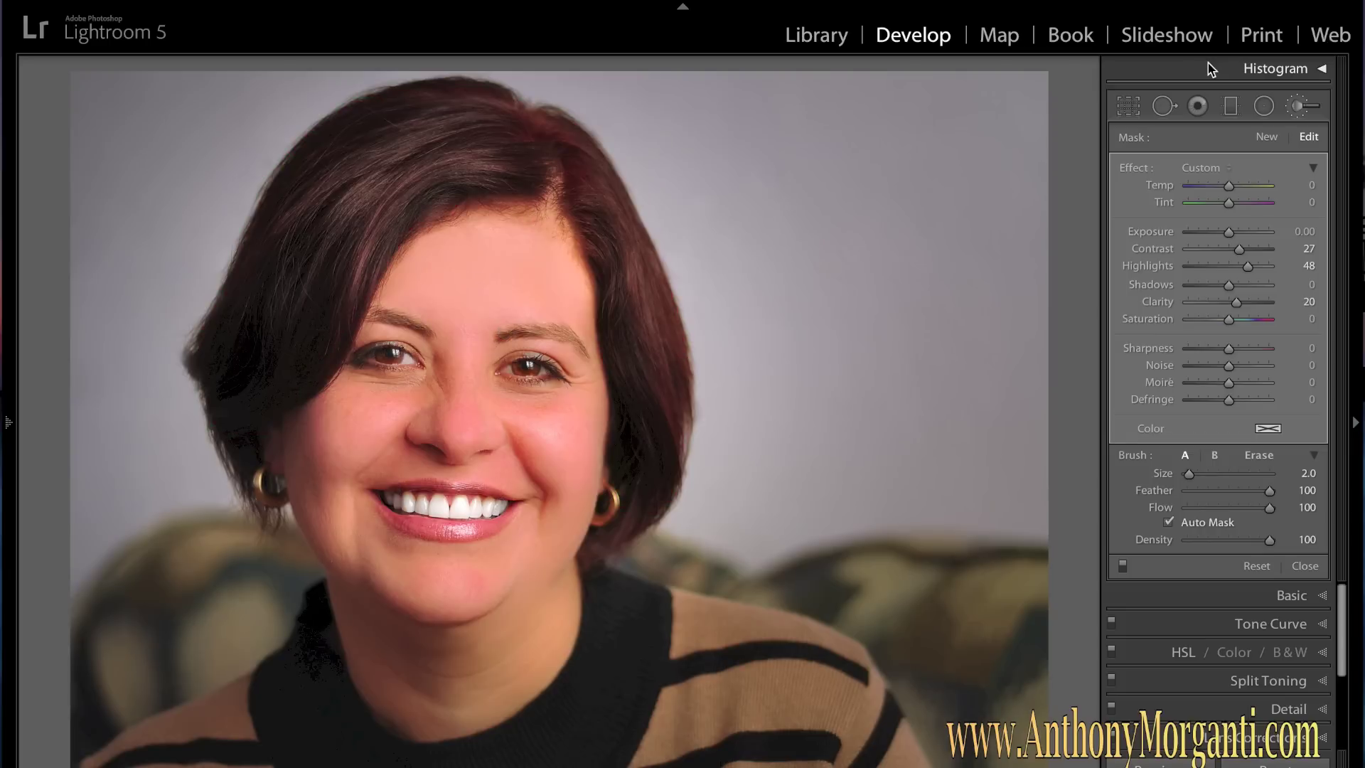
pyautogui.click(1308, 108)
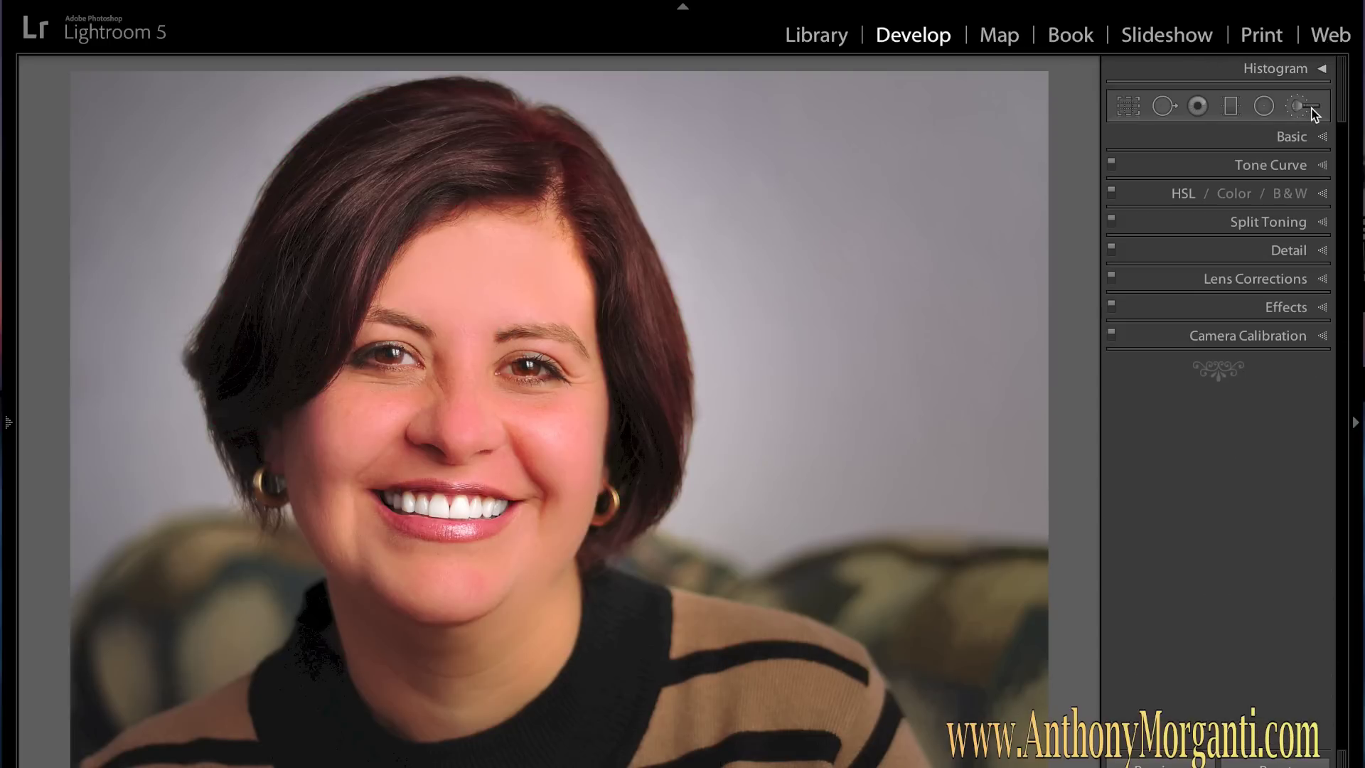
# - Compare the whole portrait before and after in a side-by-side view, and return to the single image
pyautogui.press('y')
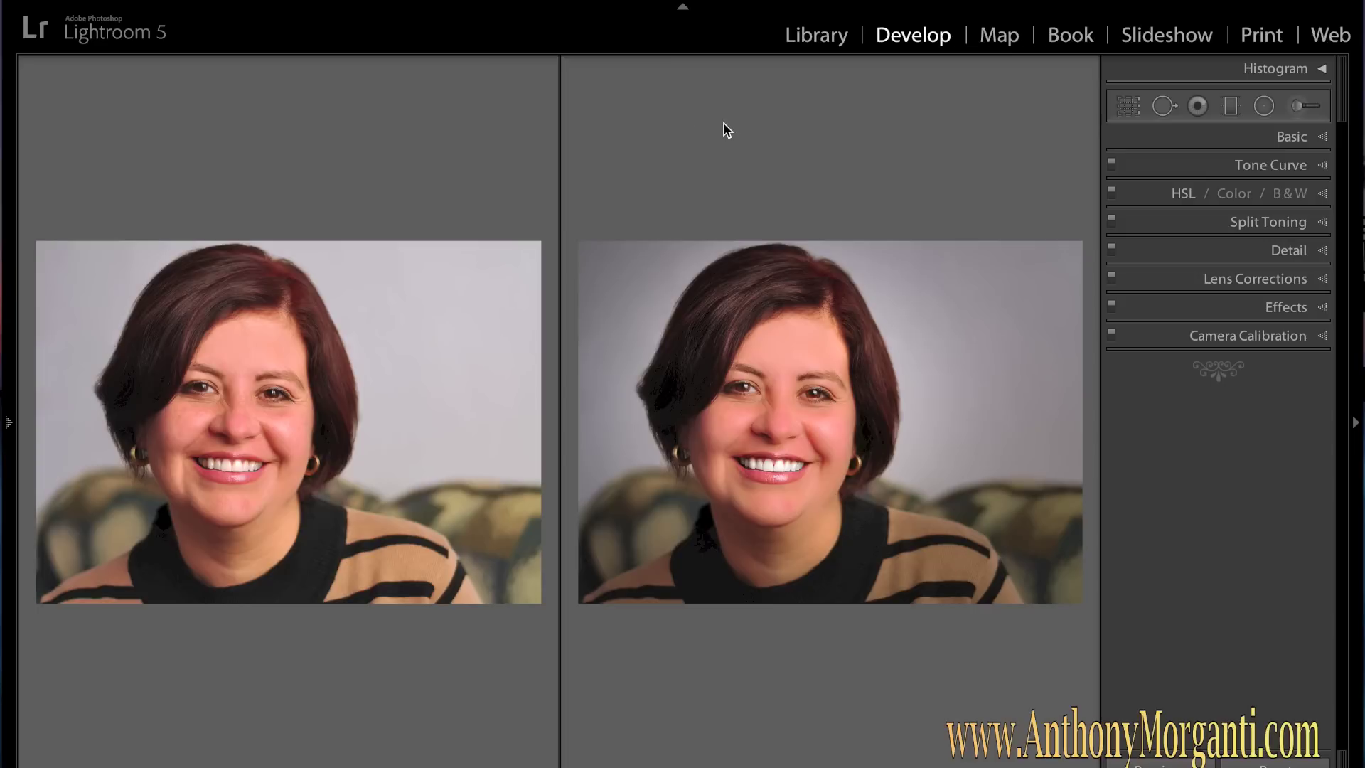
pyautogui.press('y')
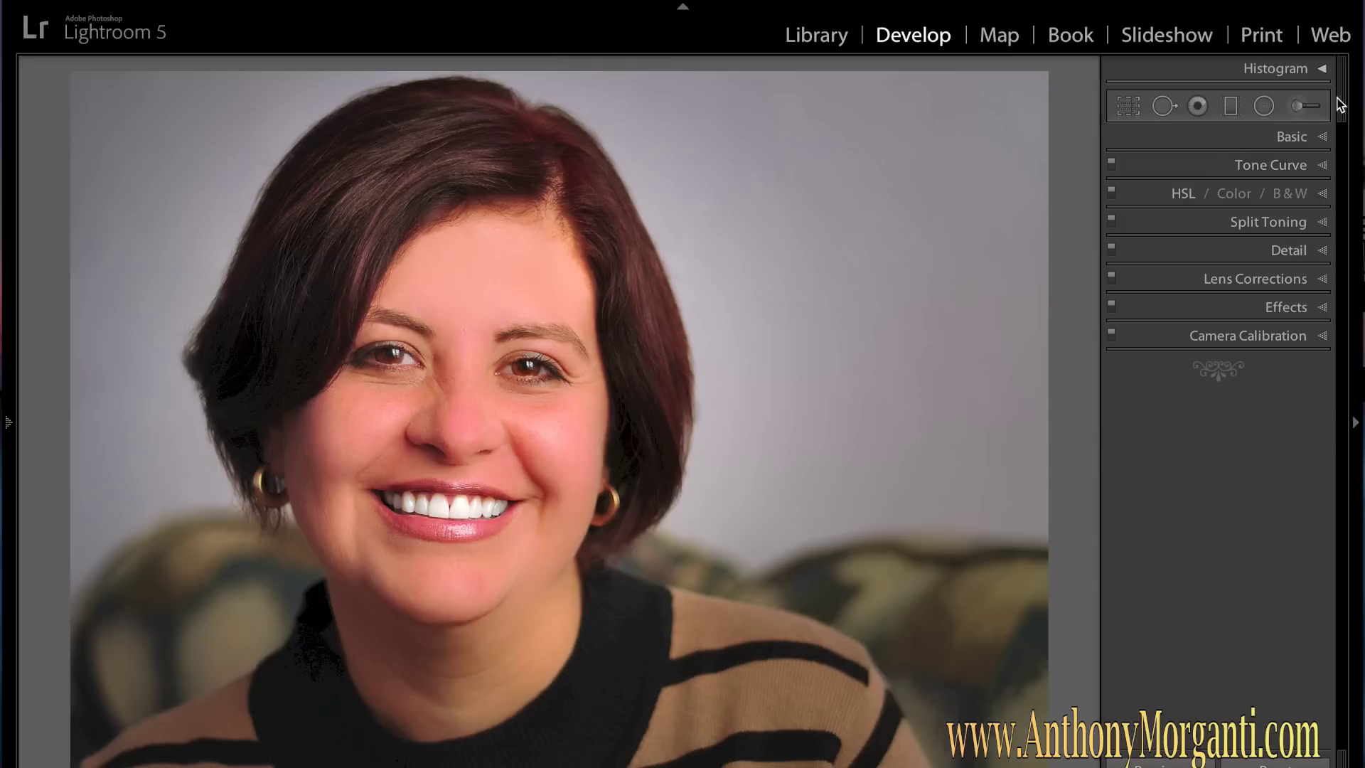
pyautogui.click(1295, 111)
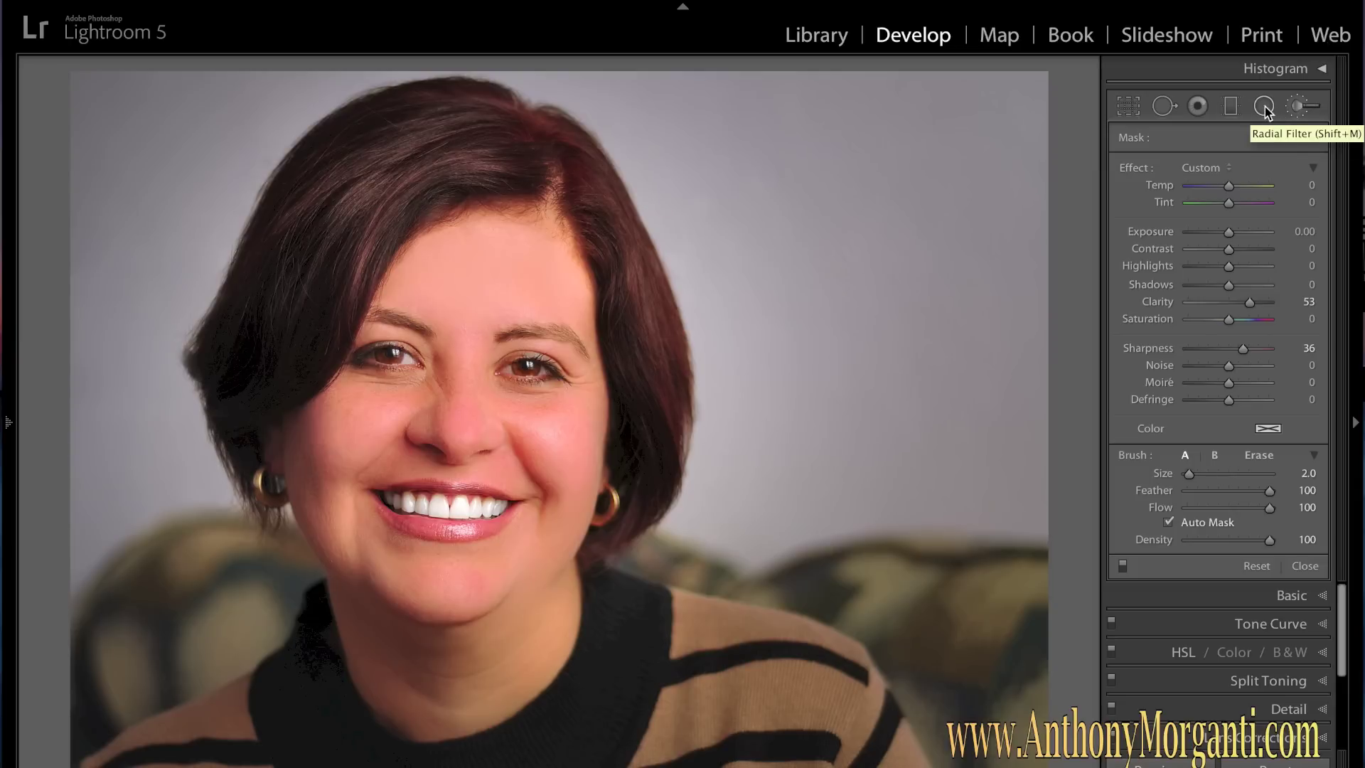
# - Heal the skin under the subject's left eye with a size 75 spot removal stroke at 35 opacity, sampling from the cheek below
pyautogui.click(1166, 106)
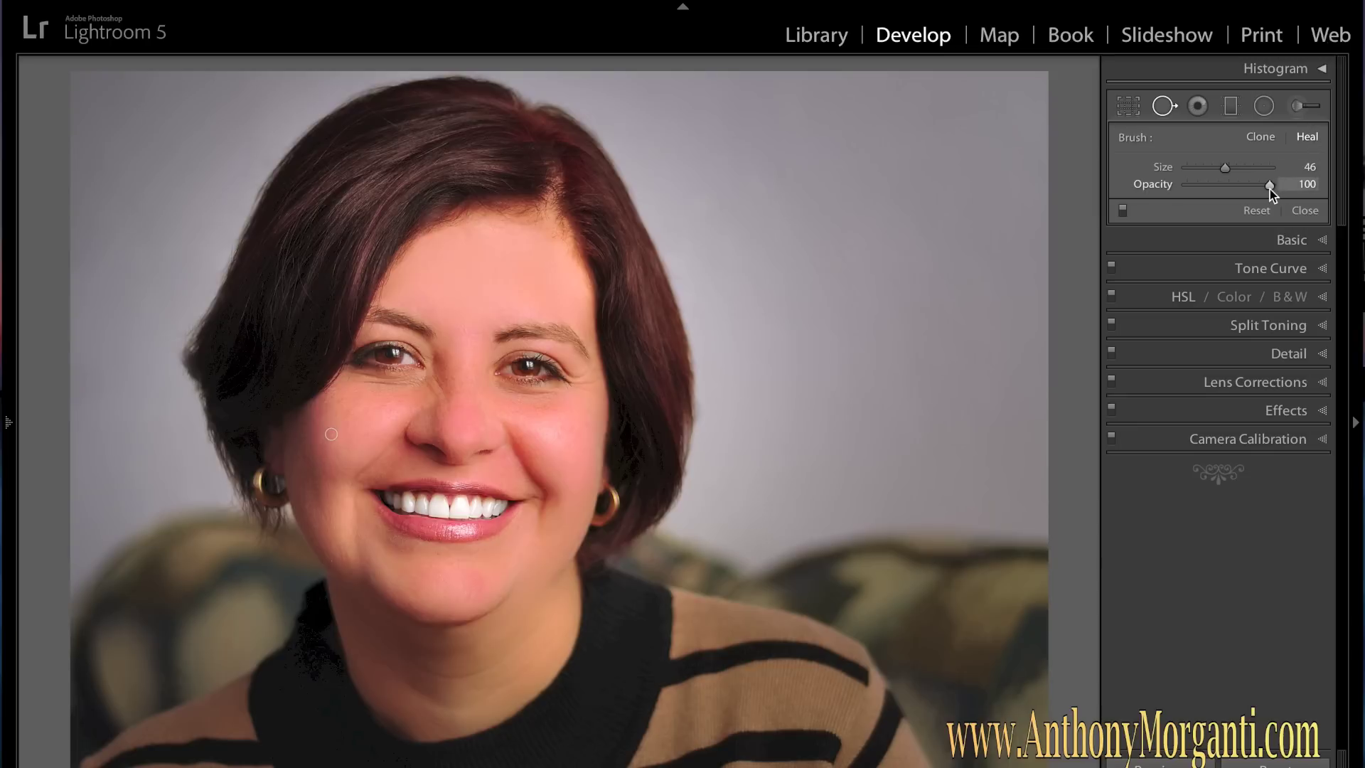
pyautogui.moveTo(1269, 186); pyautogui.dragTo(1216, 182)
pyautogui.scroll(5, 509, 390)
pyautogui.moveTo(497, 388); pyautogui.dragTo(558, 389)
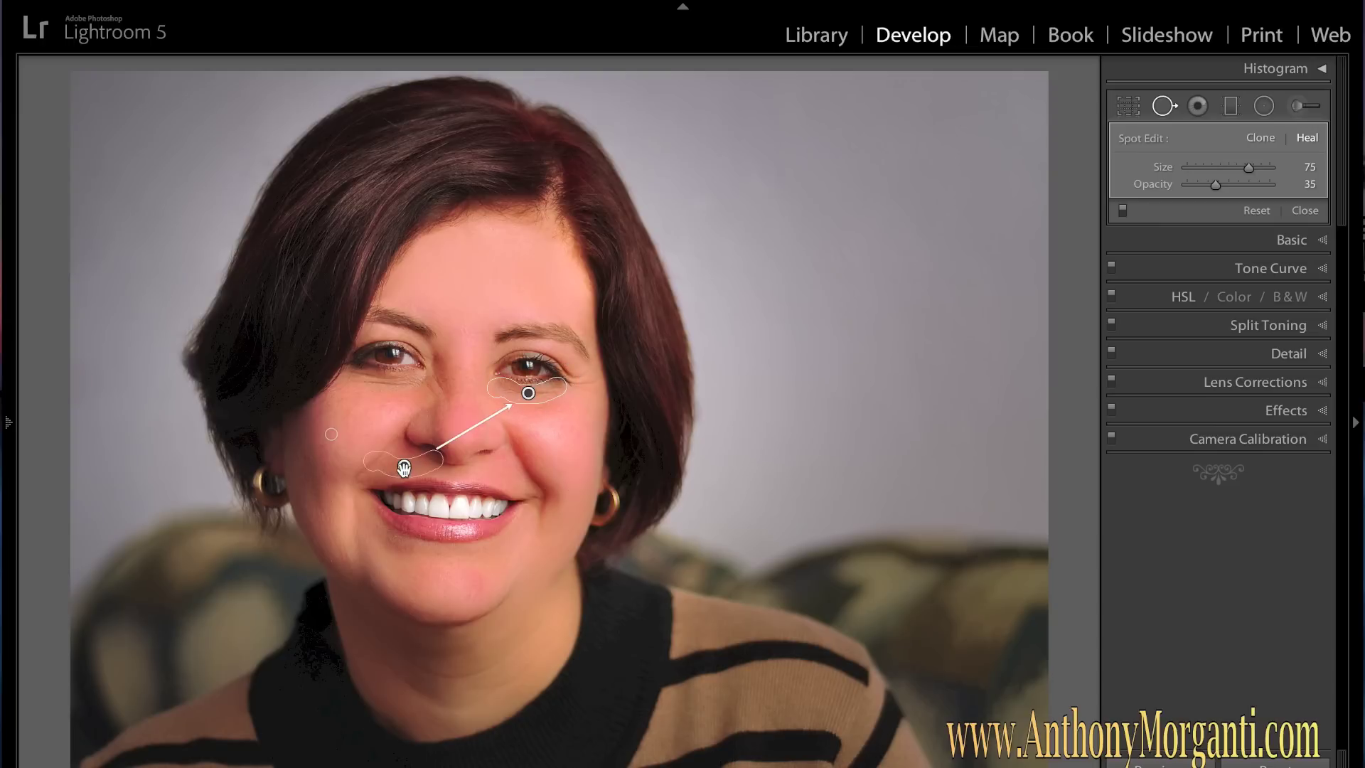
pyautogui.moveTo(404, 467); pyautogui.dragTo(411, 463)
pyautogui.click(531, 424)
pyautogui.moveTo(531, 423); pyautogui.dragTo(548, 418)
# - Hide the spot markers and switch spot removal off and on to compare the under-eye area
pyautogui.press('h')
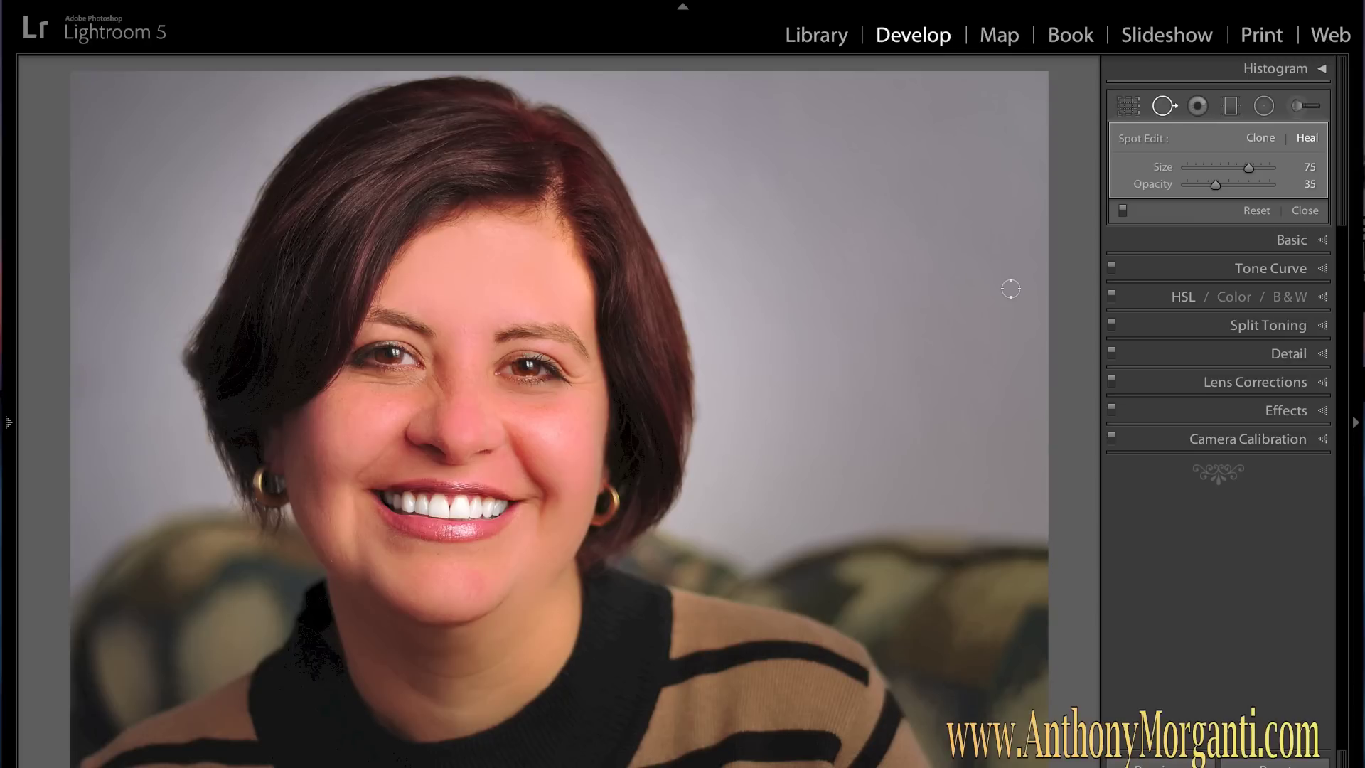
pyautogui.click(1122, 212)
pyautogui.click(1122, 212)
pyautogui.click(1123, 212)
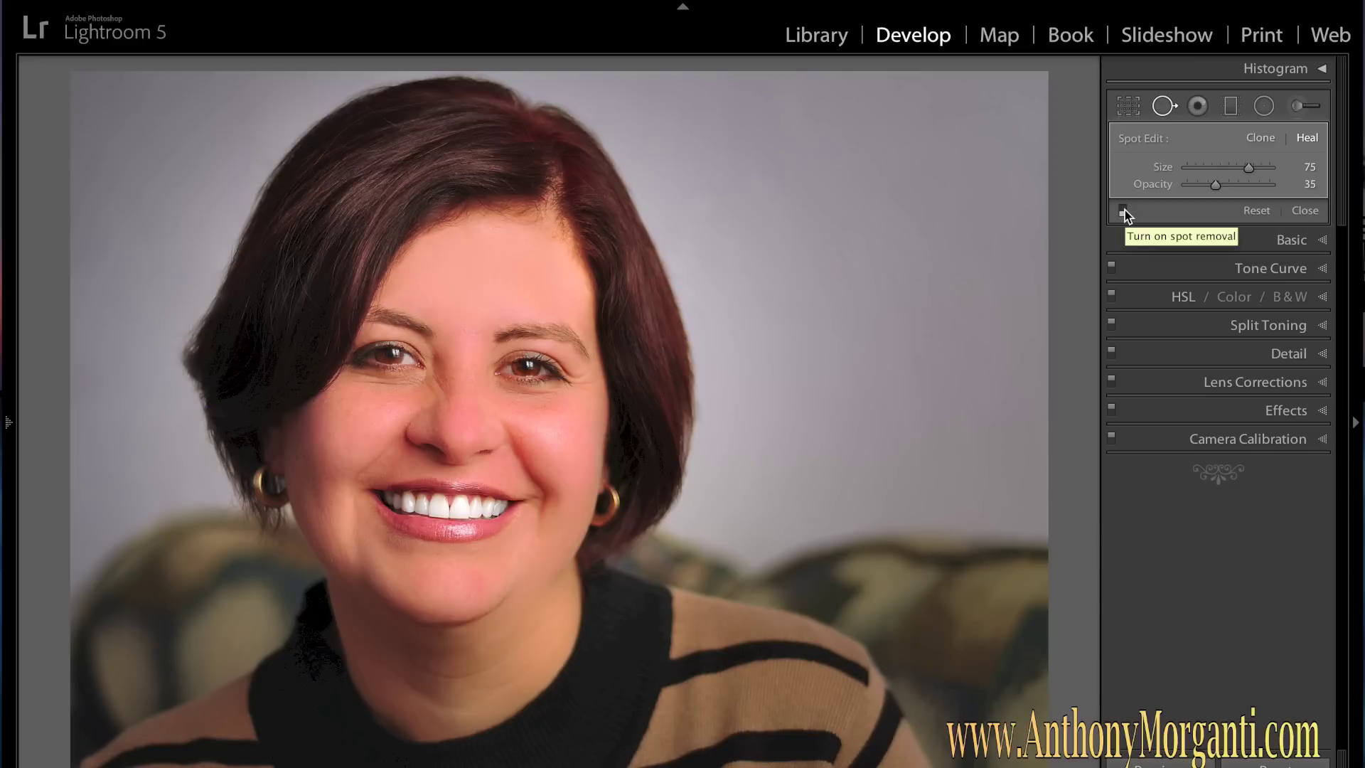
pyautogui.click(1123, 212)
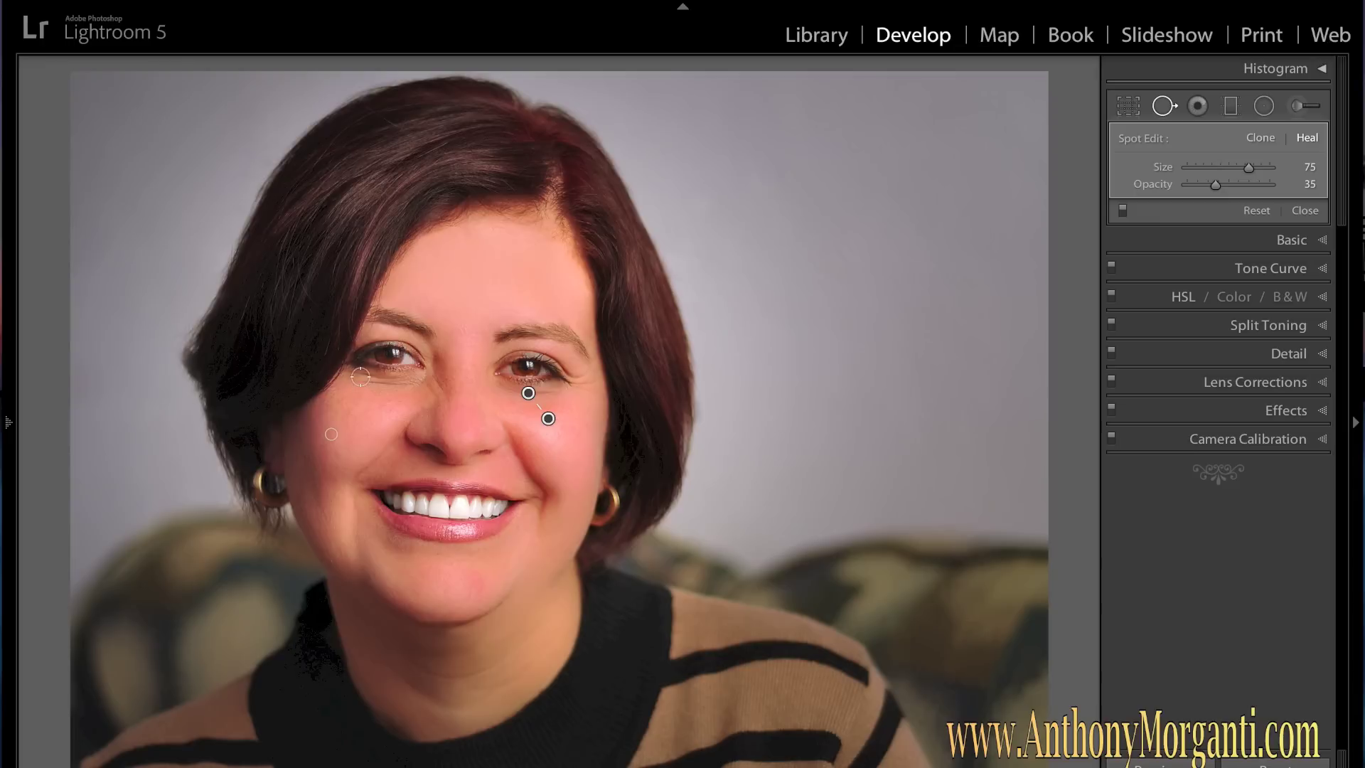
# - Heal the skin under the subject's right eye and at the left eye's outer corner, sampling each from the cheek below
pyautogui.moveTo(352, 377); pyautogui.dragTo(433, 381)
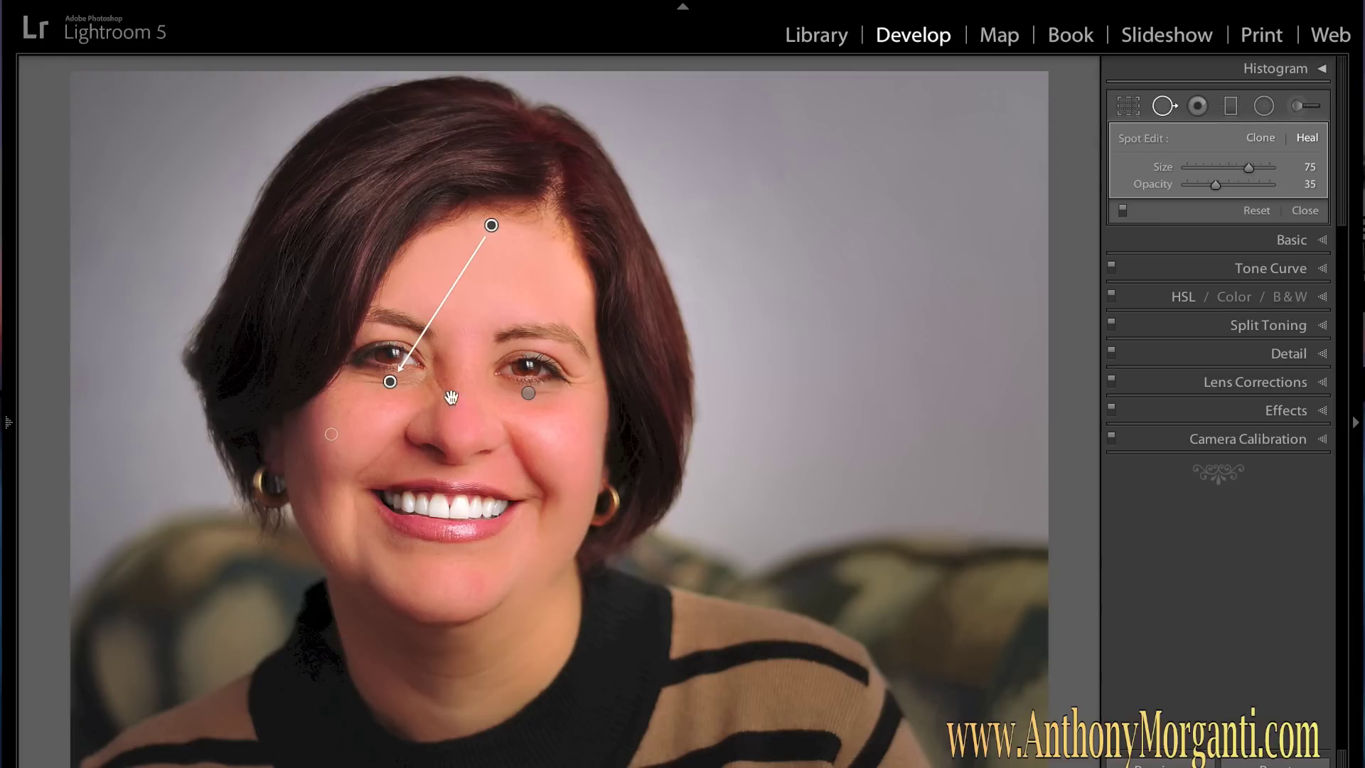
pyautogui.moveTo(493, 224); pyautogui.dragTo(366, 409)
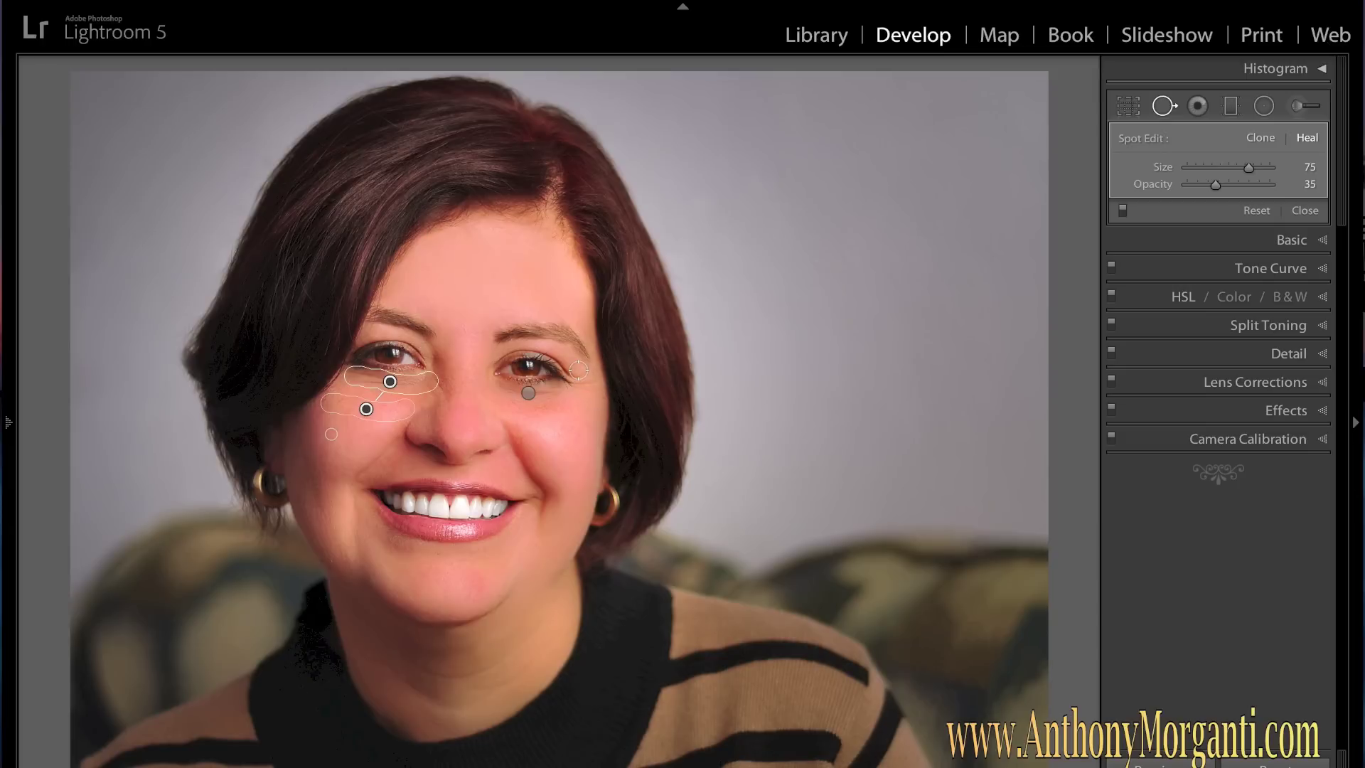
pyautogui.moveTo(579, 369); pyautogui.dragTo(579, 378)
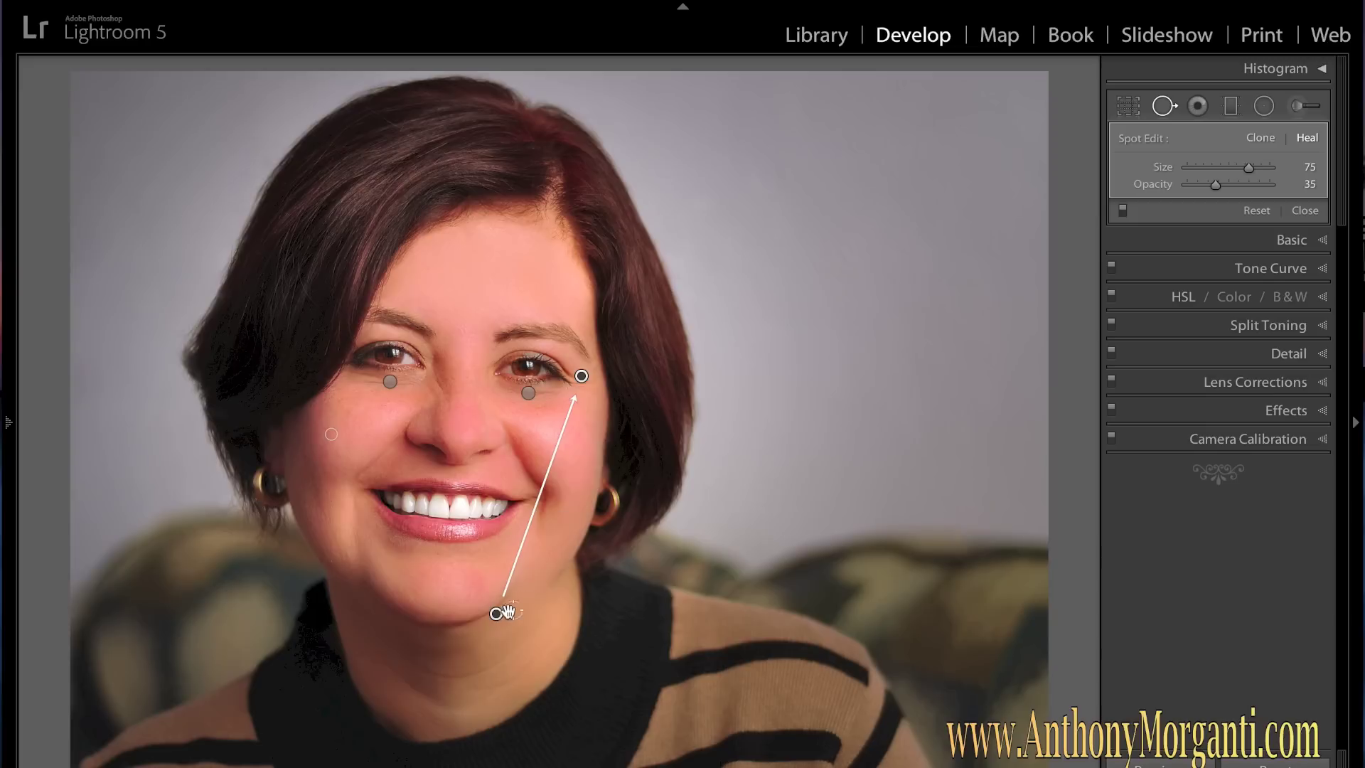
pyautogui.moveTo(496, 613); pyautogui.dragTo(564, 423)
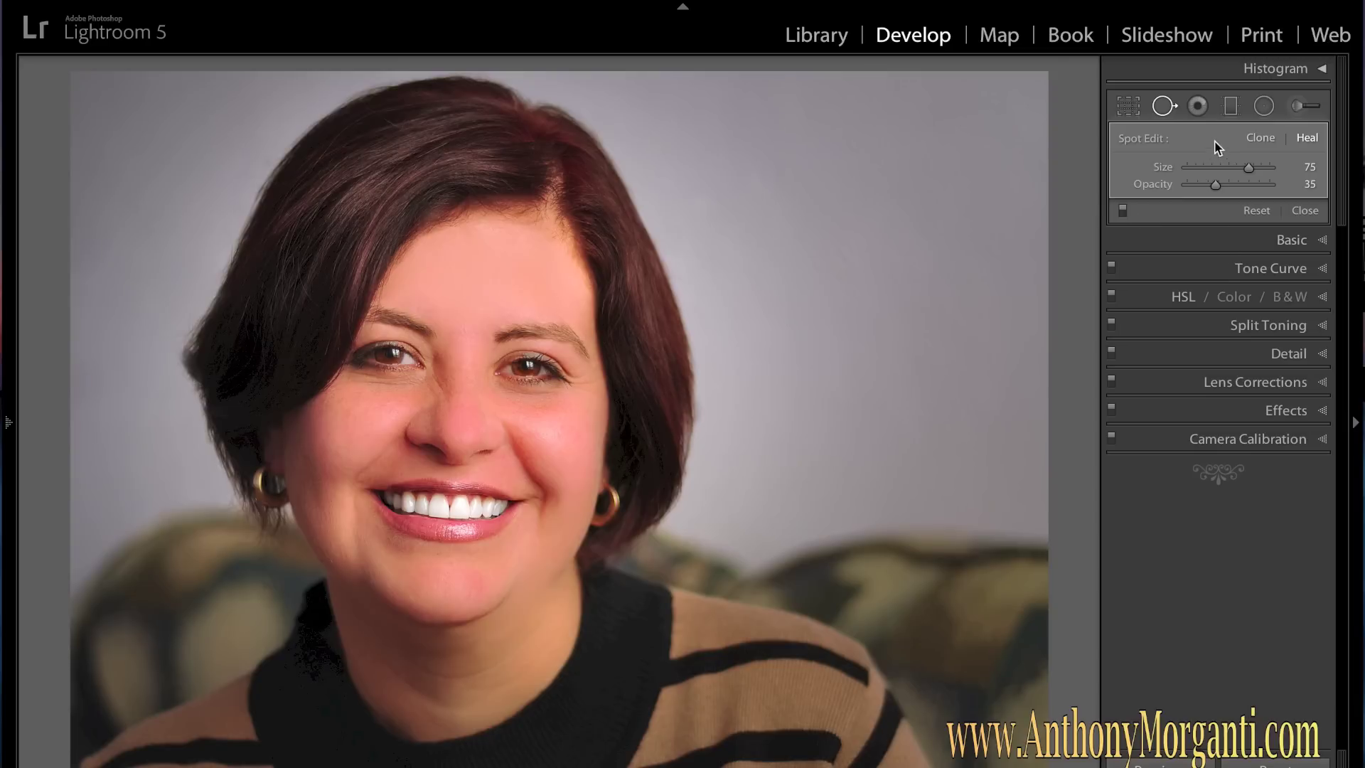
# - Close spot removal and compare the healed portrait with the original side by side
pyautogui.click(1164, 106)
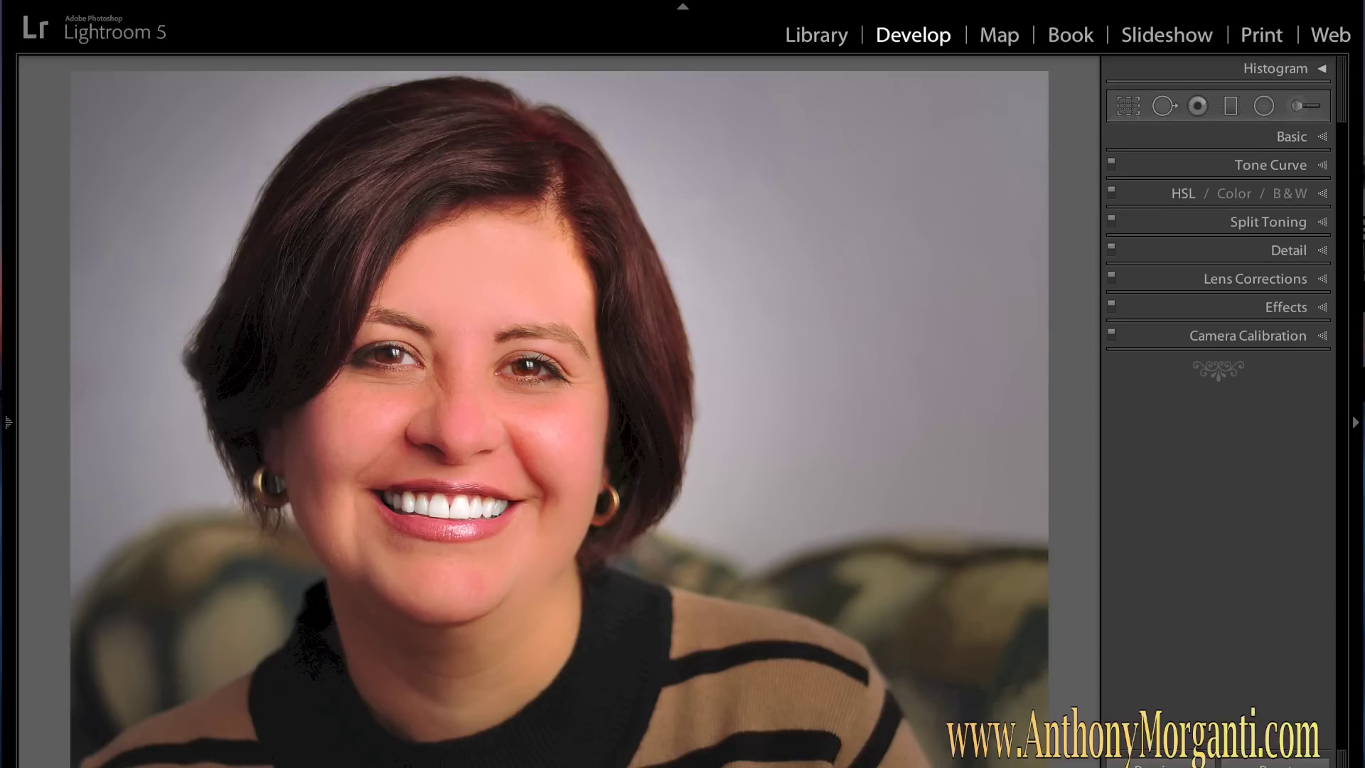
pyautogui.press('y')
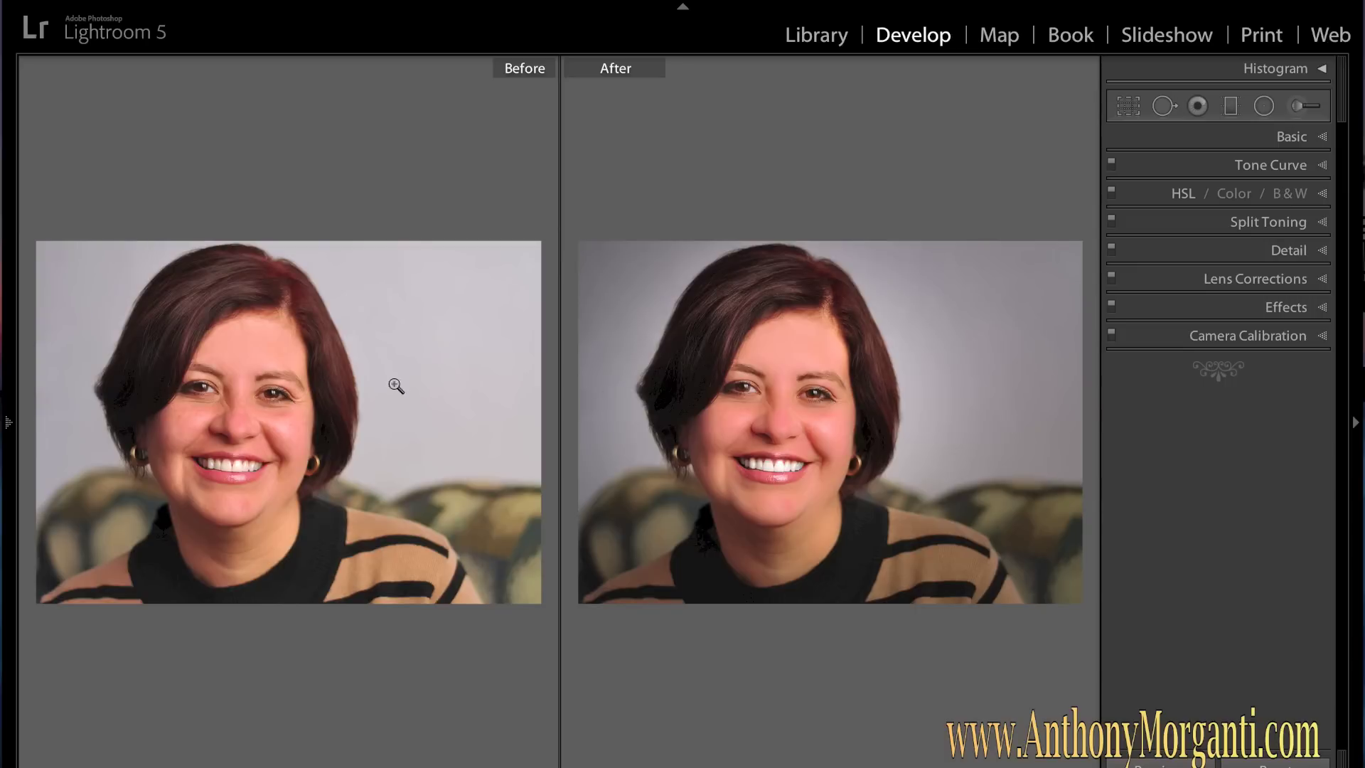